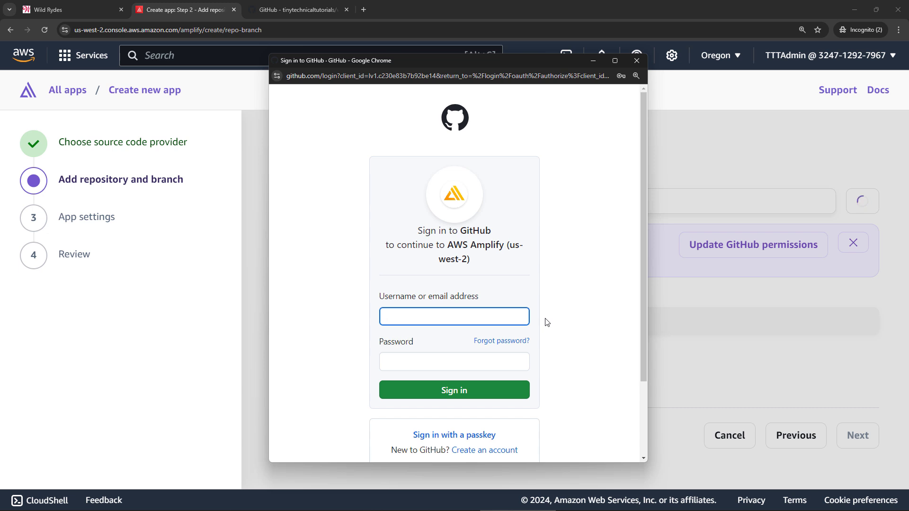
Sign in to GitHub to continue to AWS Amplify and check which repositories are available for the new app.
click(475, 396)
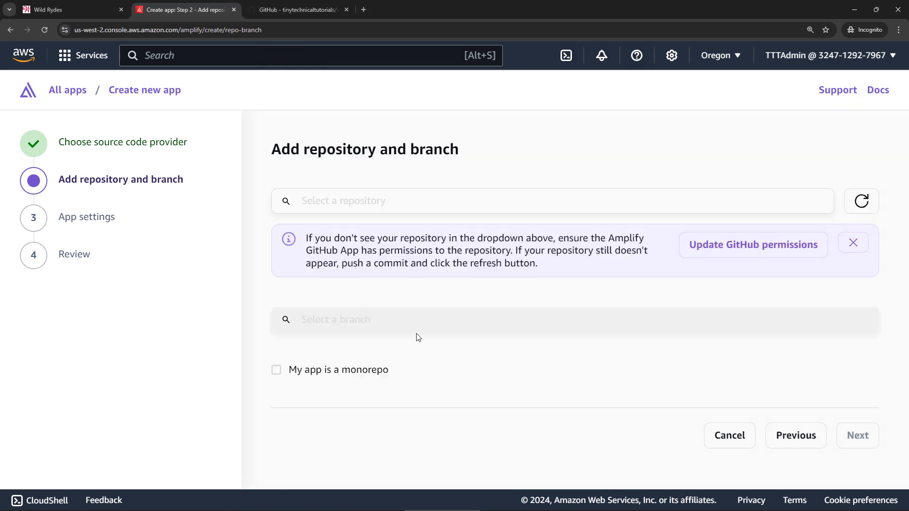
click(389, 197)
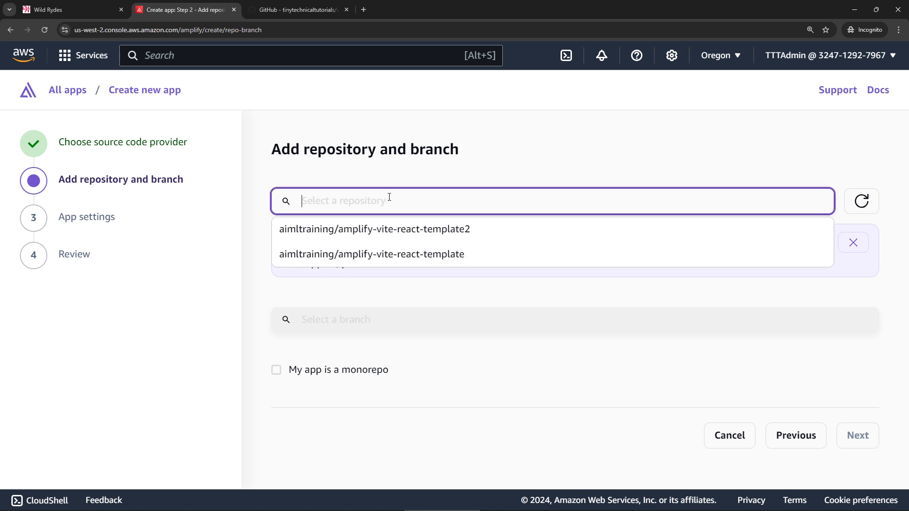
click(390, 180)
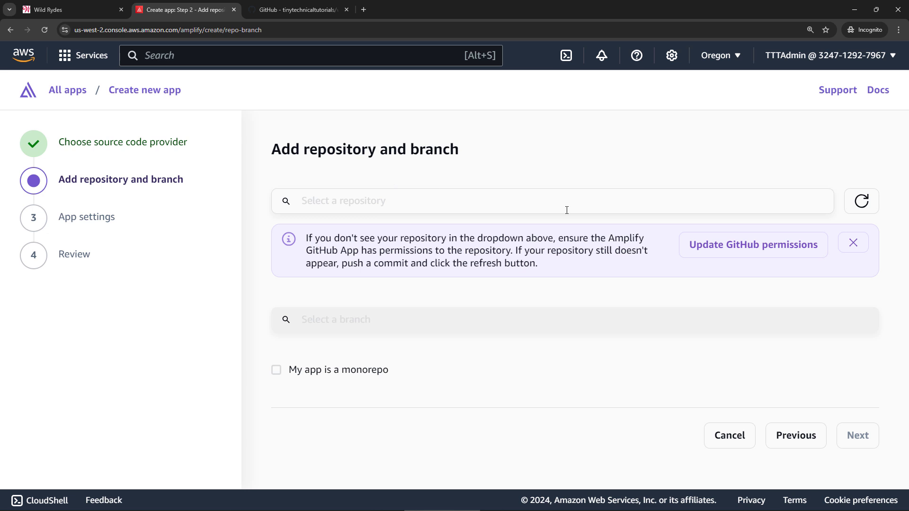
Update the AWS Amplify (us-west-2) GitHub permissions on the personal account to include the wildrydes-site repository, save, and close the permissions window.
click(700, 251)
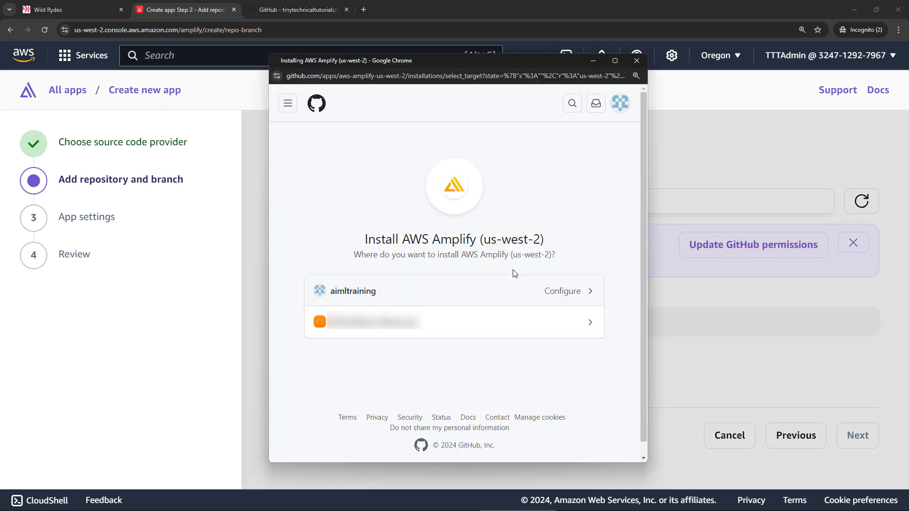
click(361, 290)
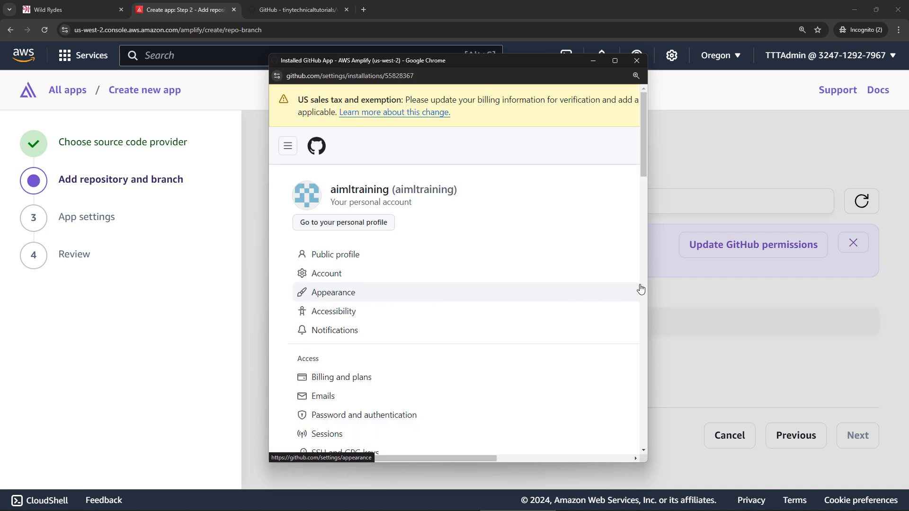
drag(647, 281, 820, 256)
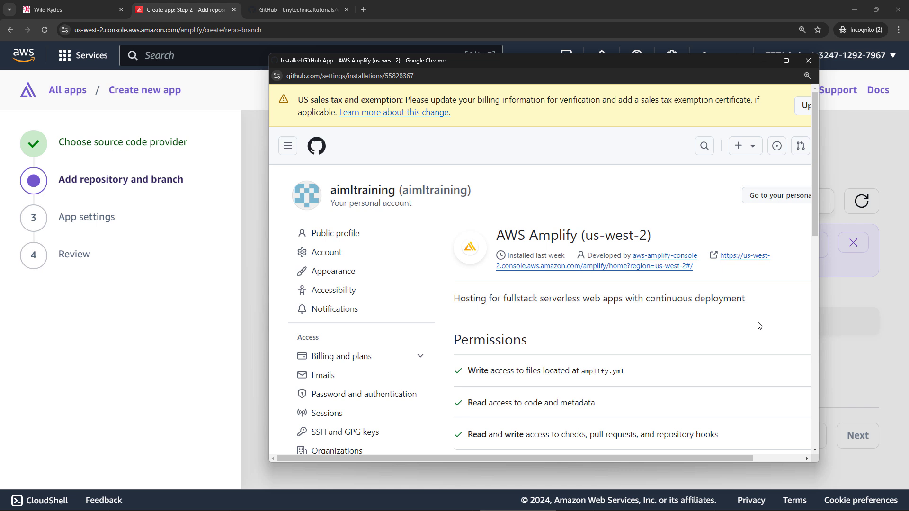
scroll(759, 321, down, 5)
scroll(759, 321, down, 4)
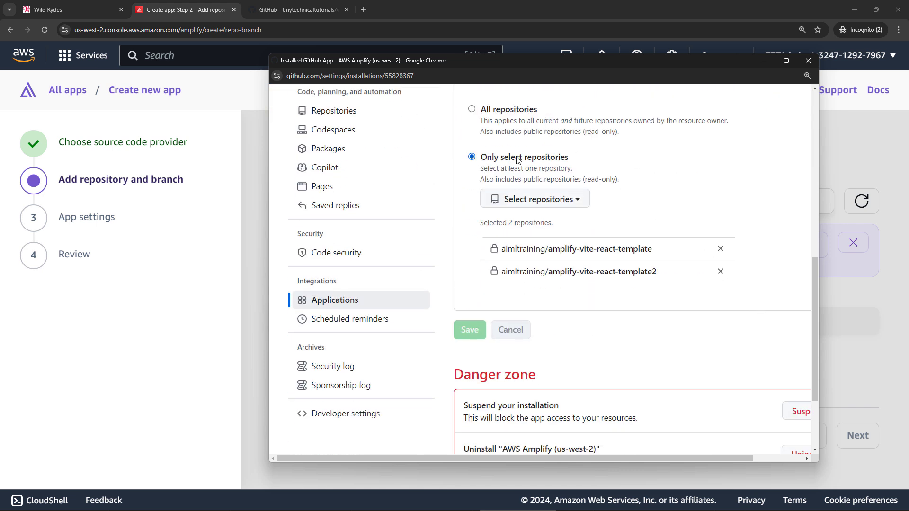
click(571, 199)
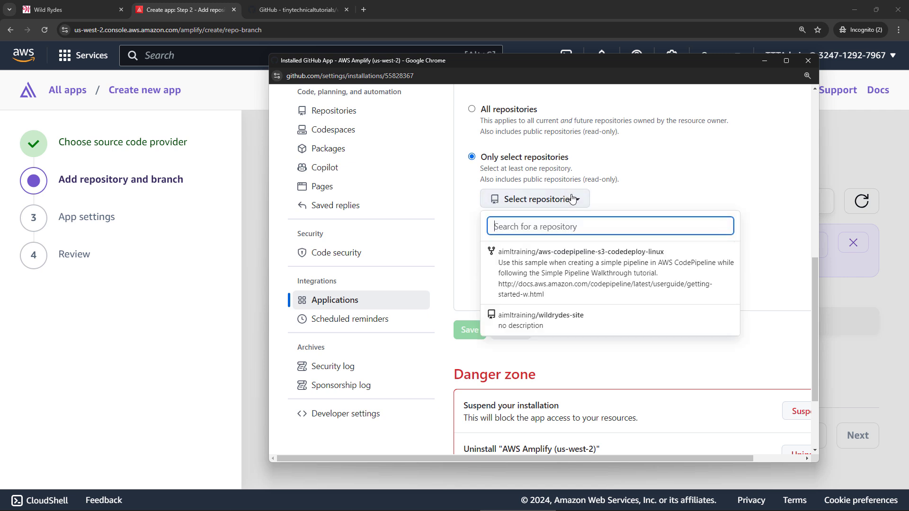
click(566, 325)
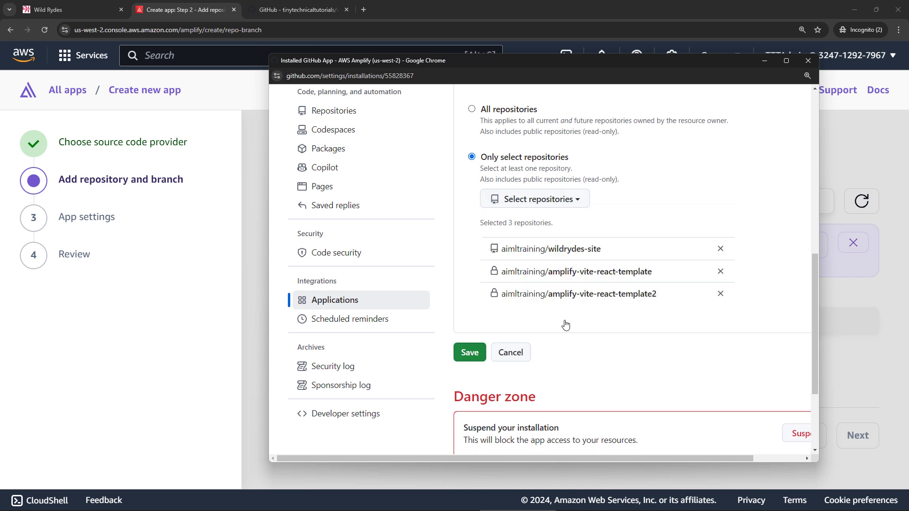
click(467, 357)
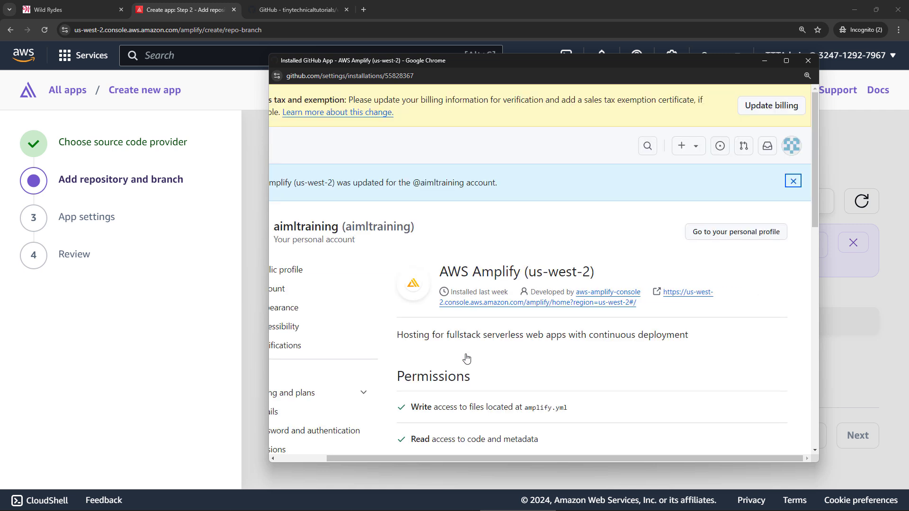
click(810, 64)
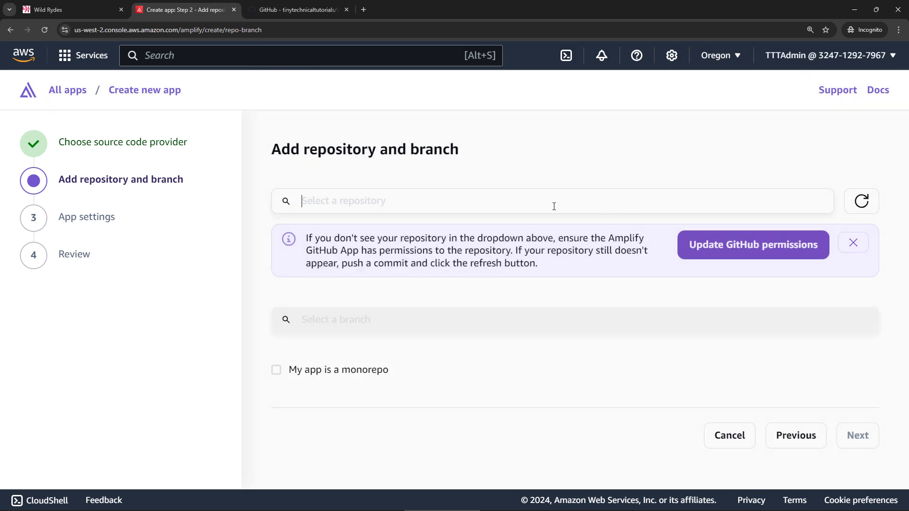
Refresh the repository list, choose the wildrydes-site repository with its main branch, and continue to the app settings.
click(553, 206)
click(606, 178)
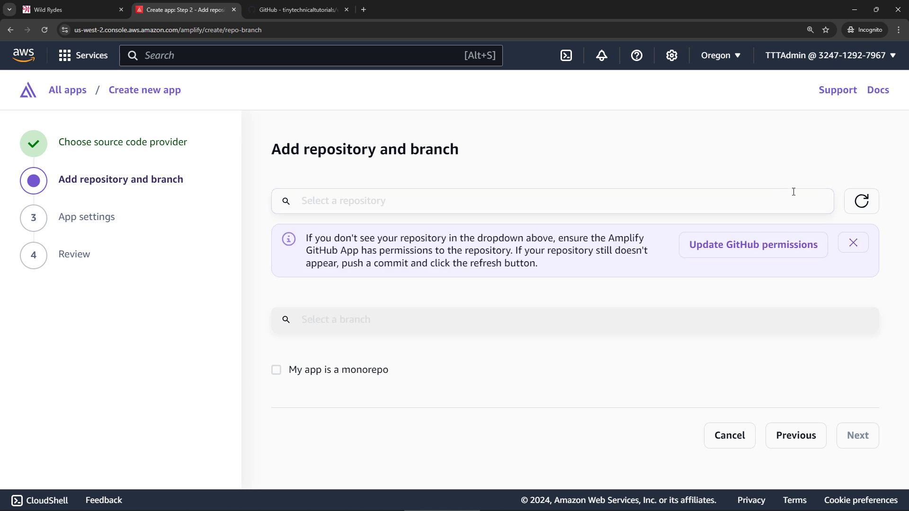
click(862, 210)
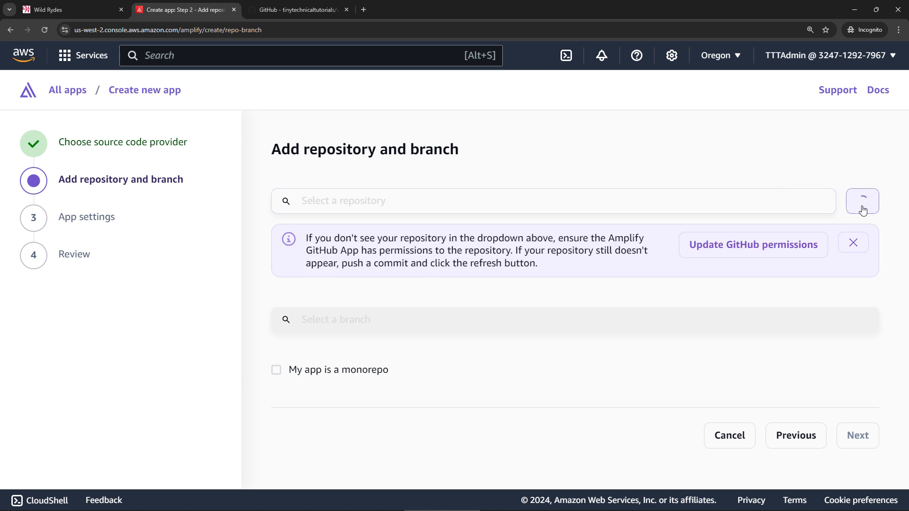
click(729, 204)
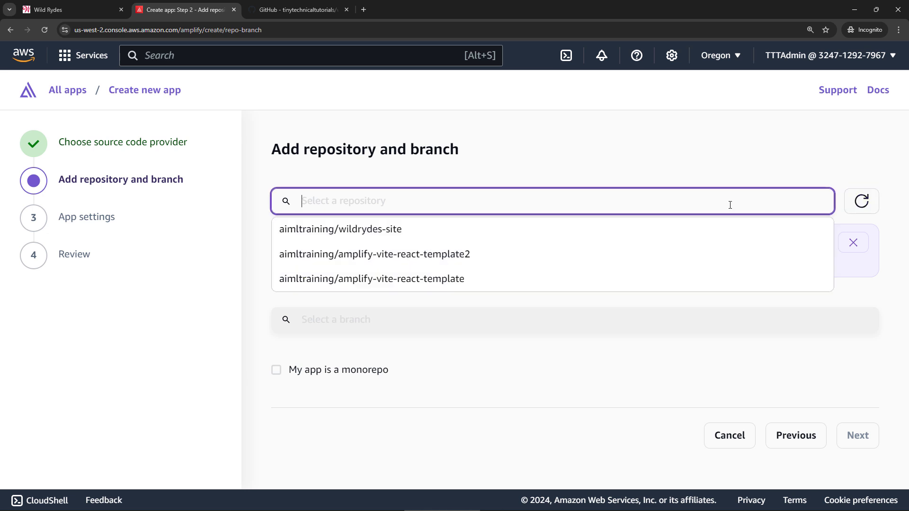
click(473, 238)
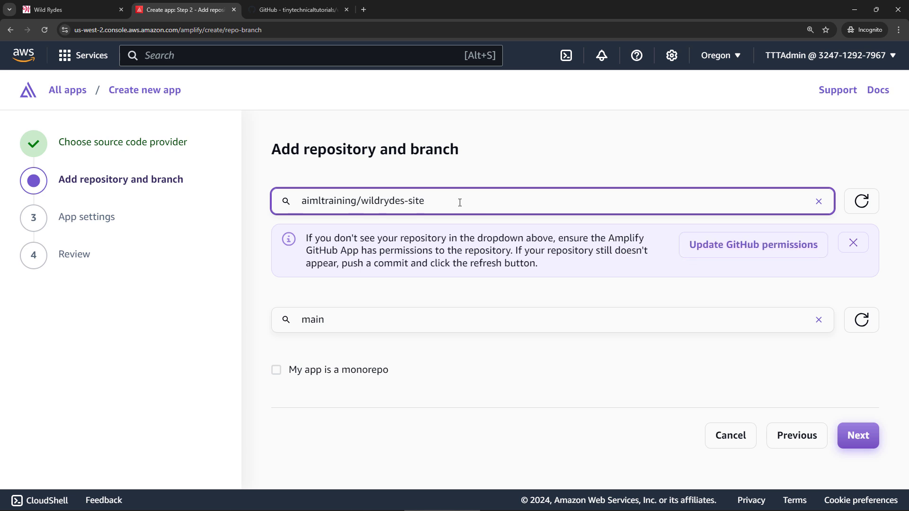
click(847, 439)
Keep the default app settings, deploy the wildrydes-site app, and open the main branch's deployed domain.
scroll(843, 431, down, 4)
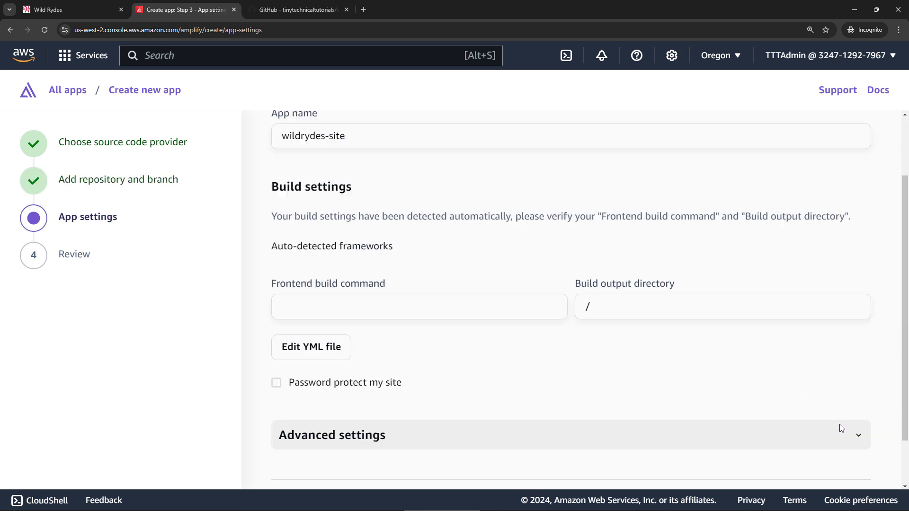
click(849, 454)
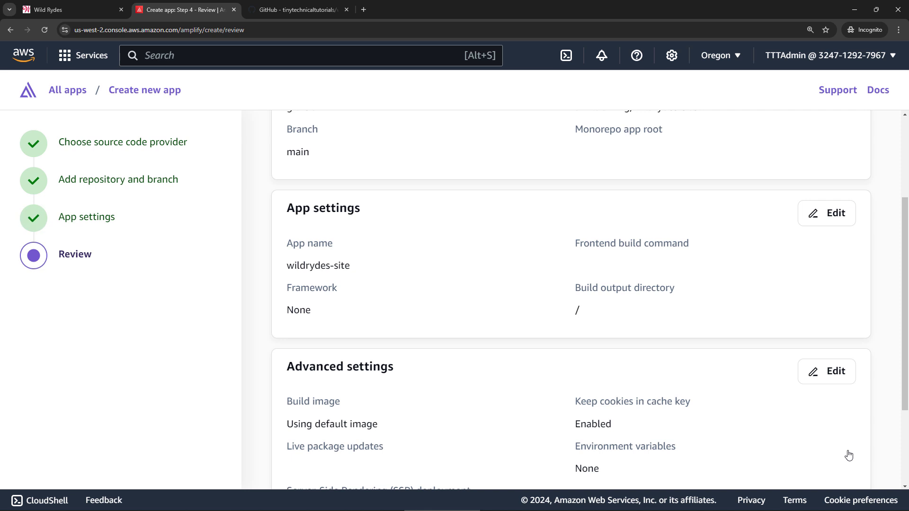
scroll(819, 426, down, 3)
click(815, 448)
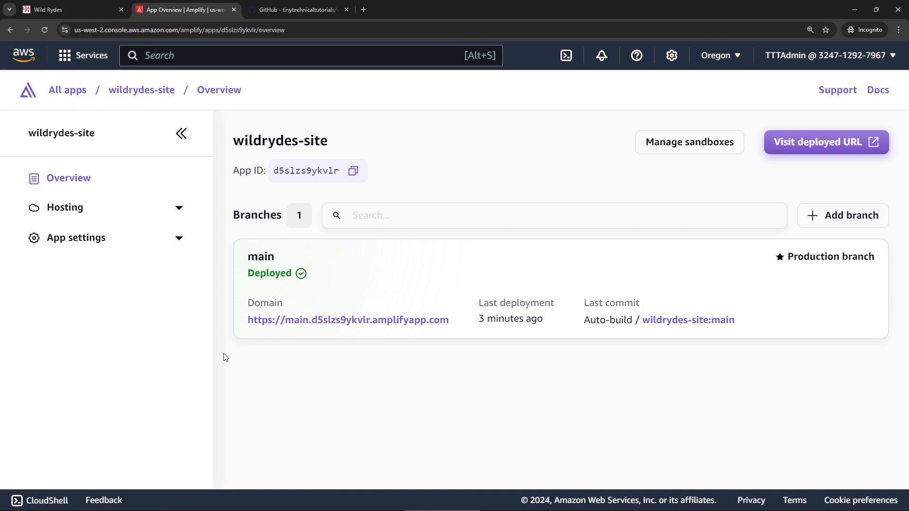
click(284, 322)
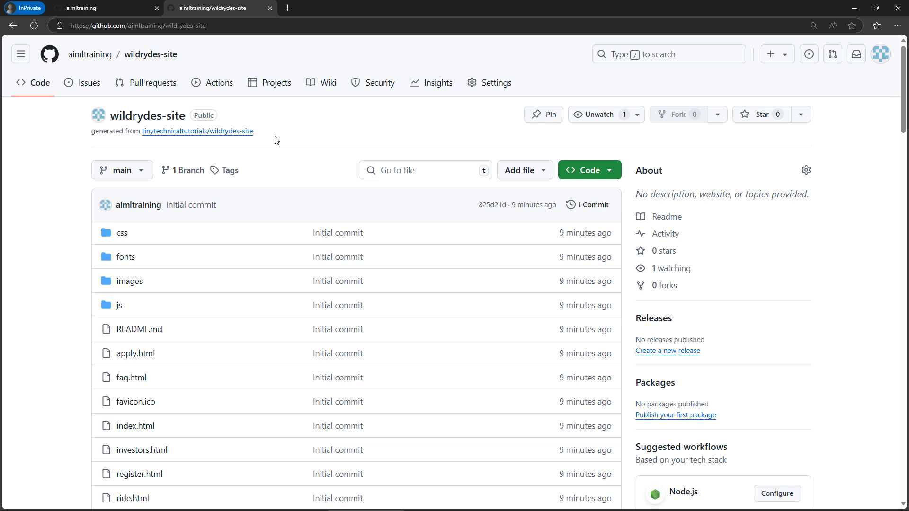
In the wildrydes-site GitHub repository, change the index.html section title to "How Does This THING Work?" and commit directly to the main branch.
click(127, 429)
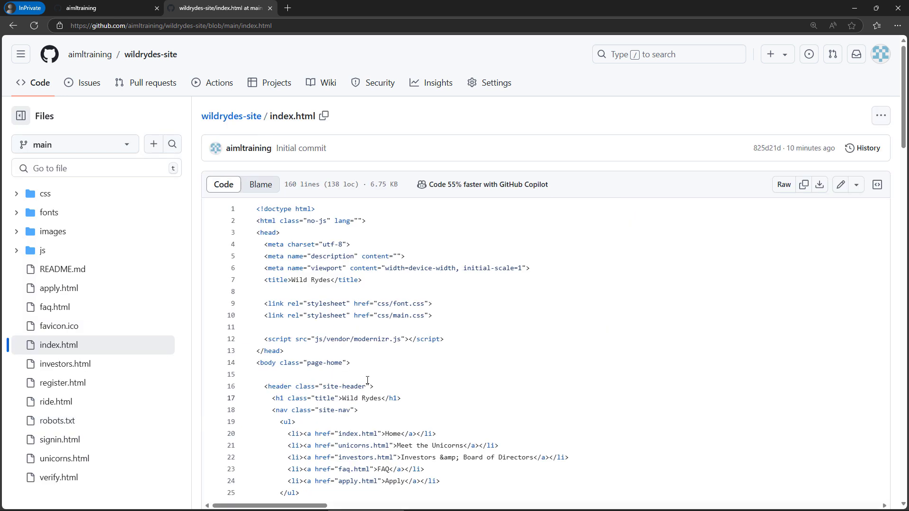
click(840, 185)
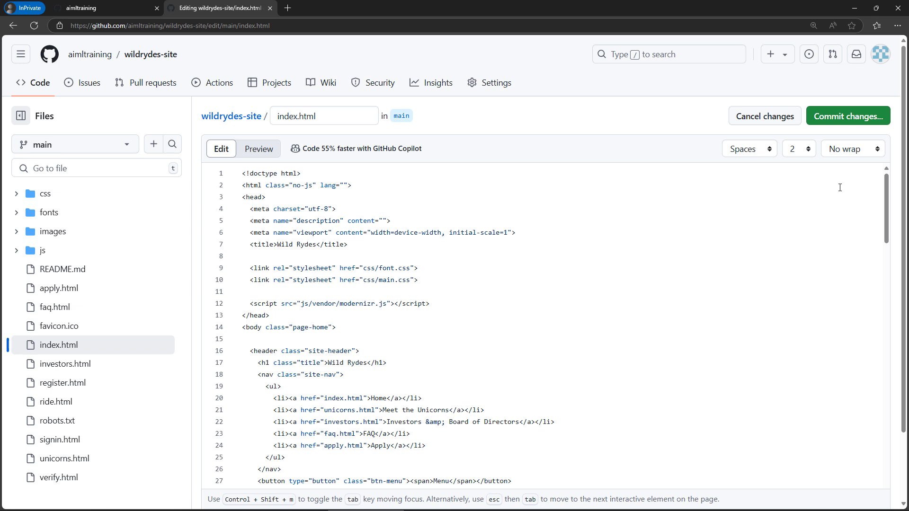
scroll(349, 326, down, 5)
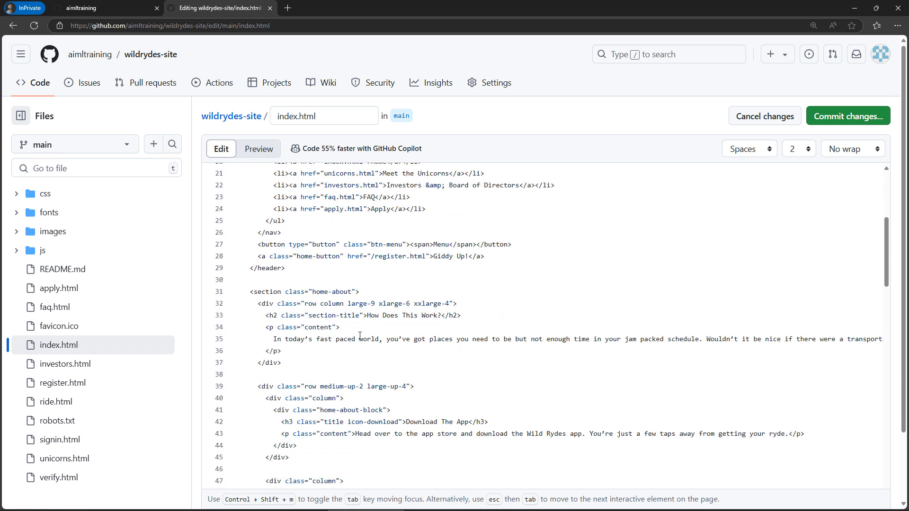
drag(368, 315, 434, 315)
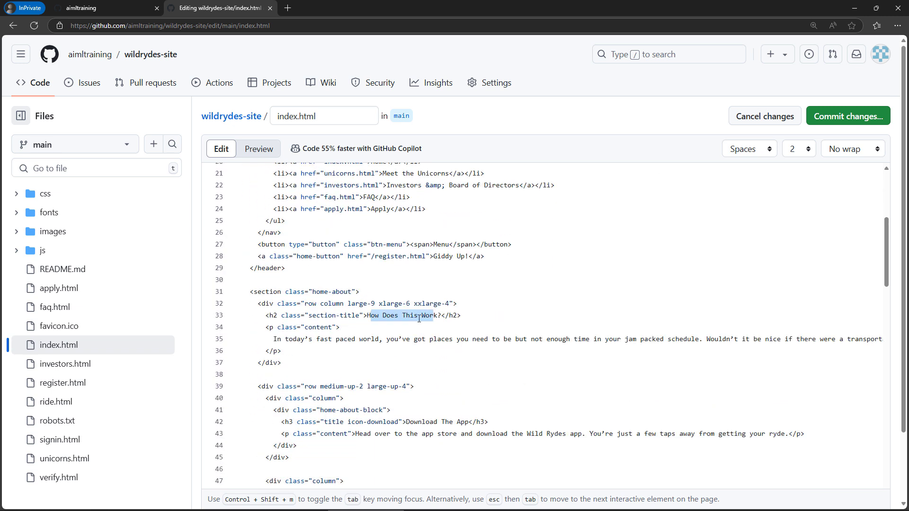
click(418, 318)
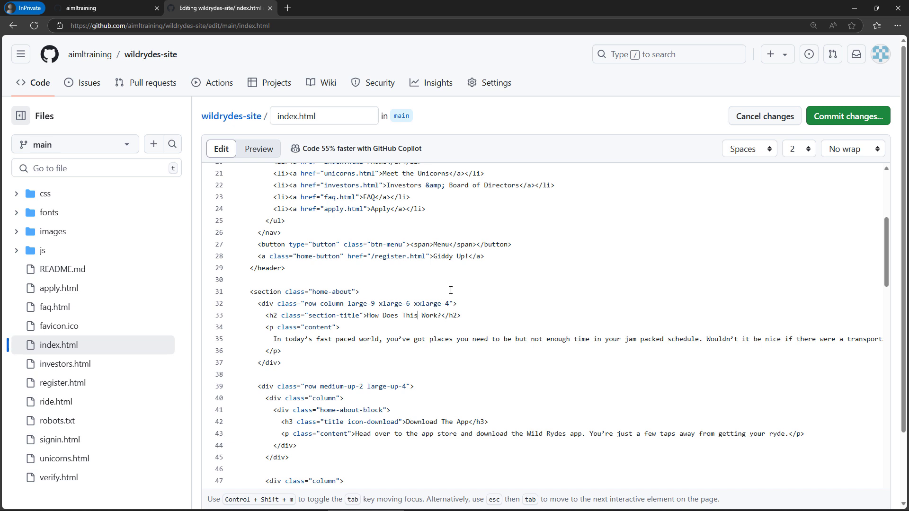
text(THING)
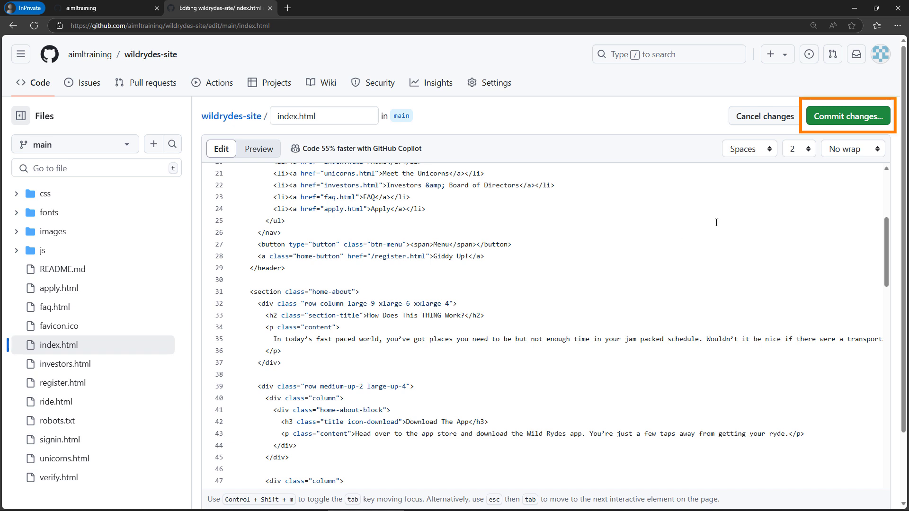
click(826, 121)
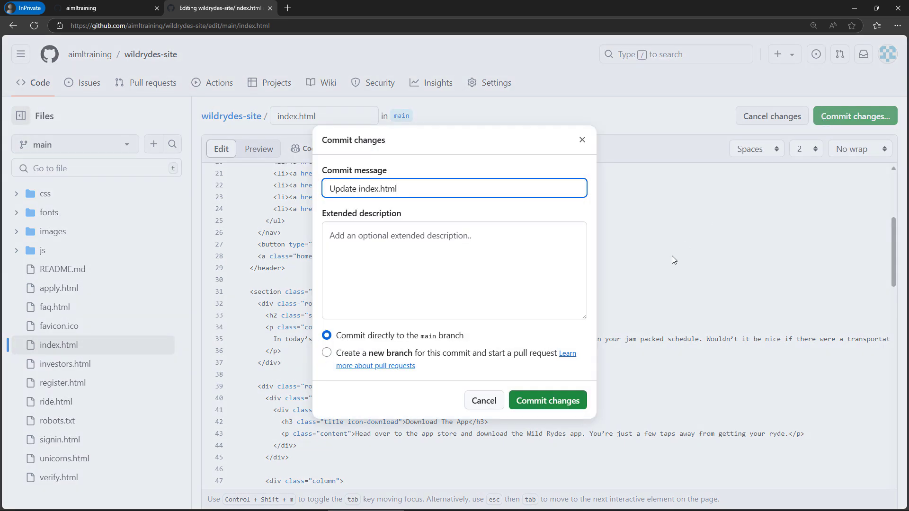
click(535, 402)
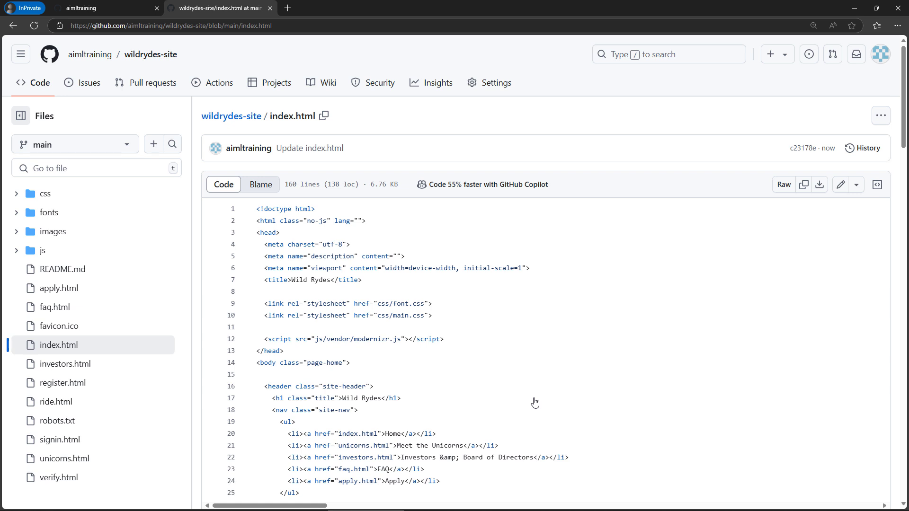
Switch back to the deployed Wild Rydes site, reload it, and check the section title changed by the commit.
key(alt+Tab)
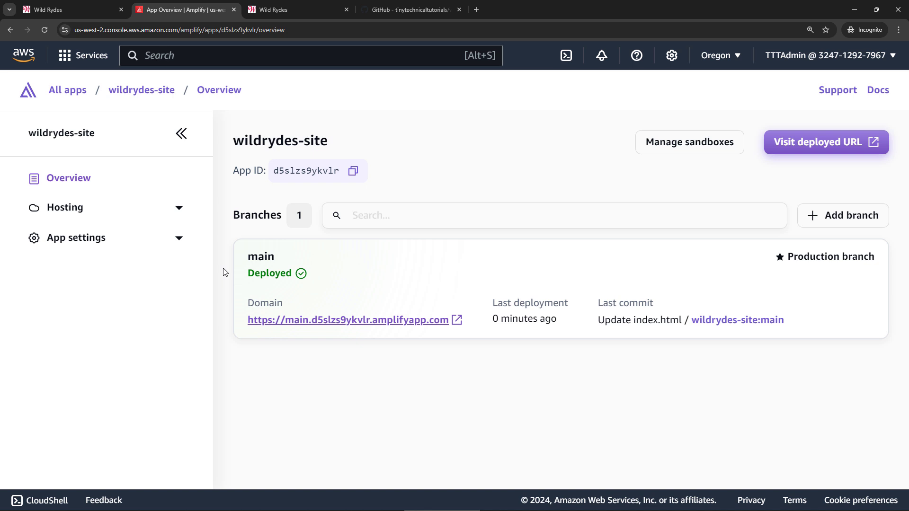
click(275, 13)
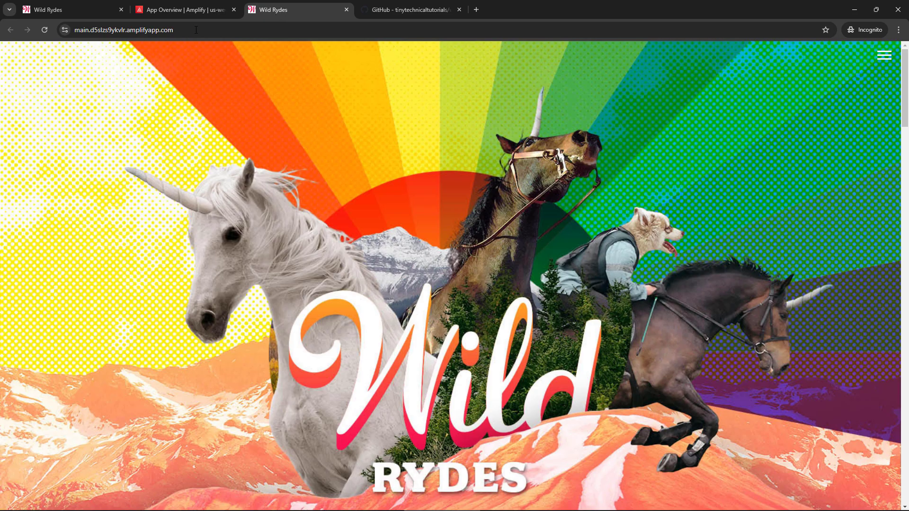
click(44, 30)
scroll(81, 220, down, 10)
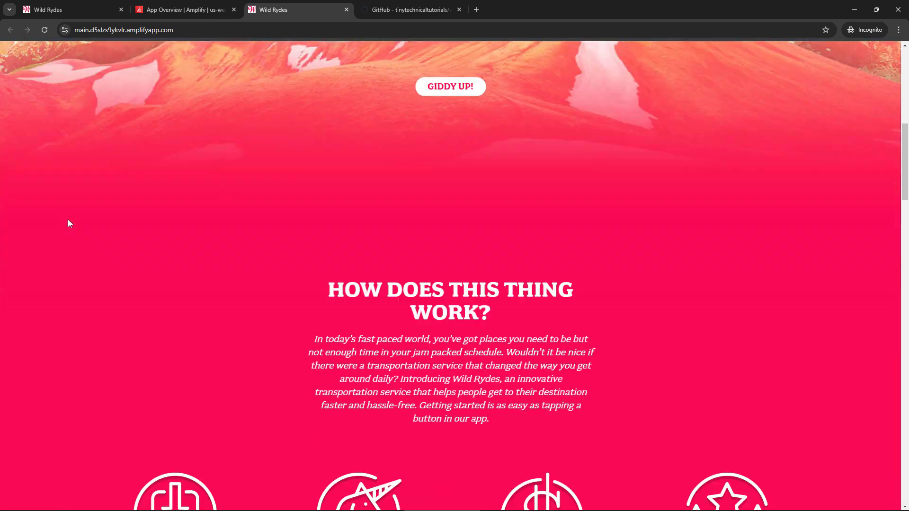
scroll(69, 223, down, 1)
double_click(528, 227)
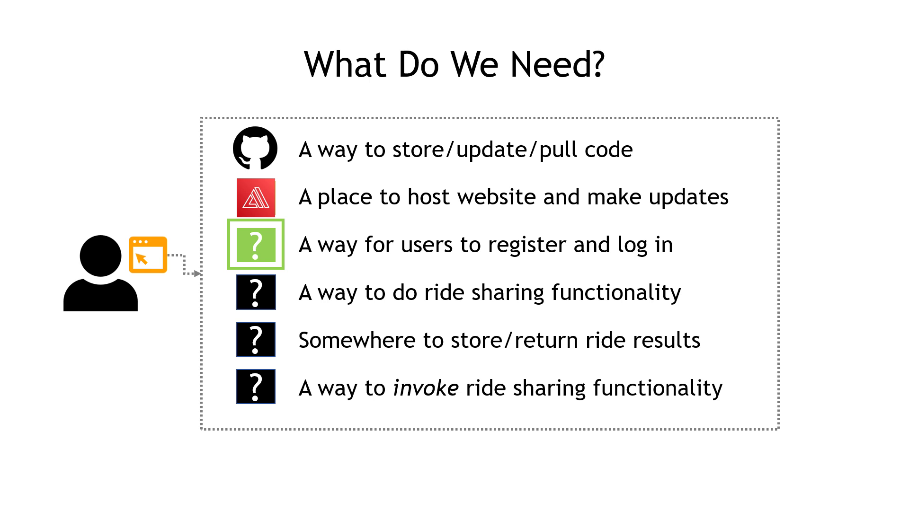
key(Right)
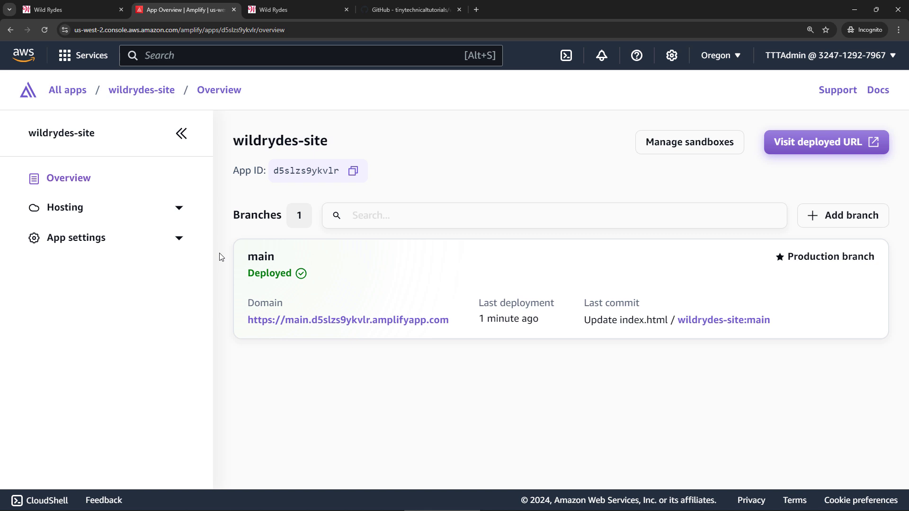
Open the main branch's authentication instructions in Amplify and highlight the resource.ts file name in the customization step.
click(260, 258)
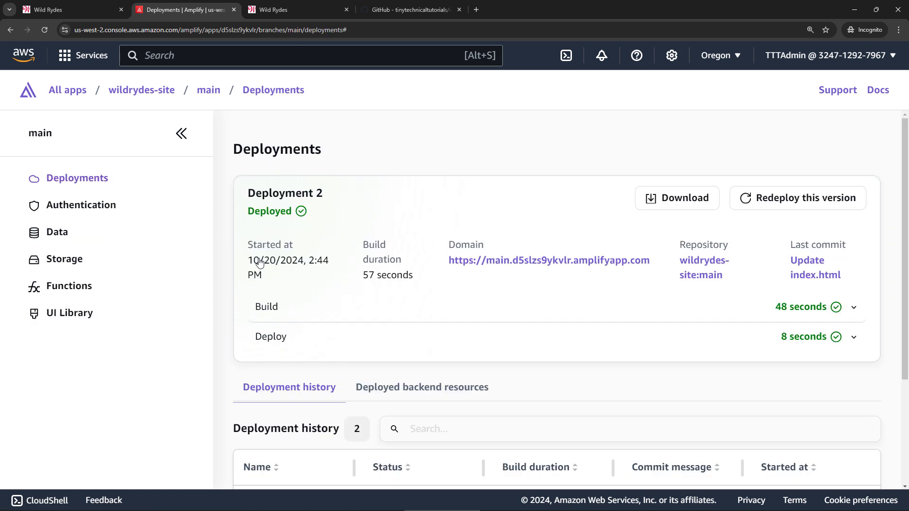
click(85, 209)
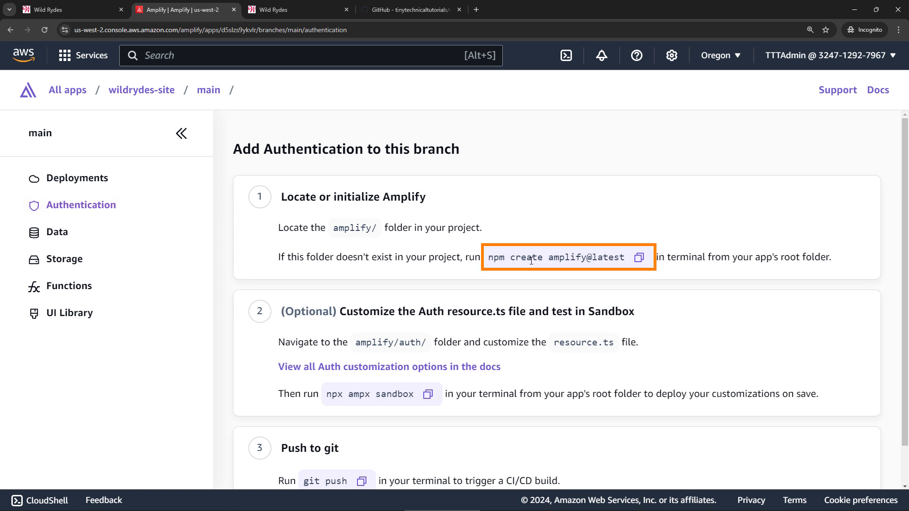
drag(554, 343, 614, 345)
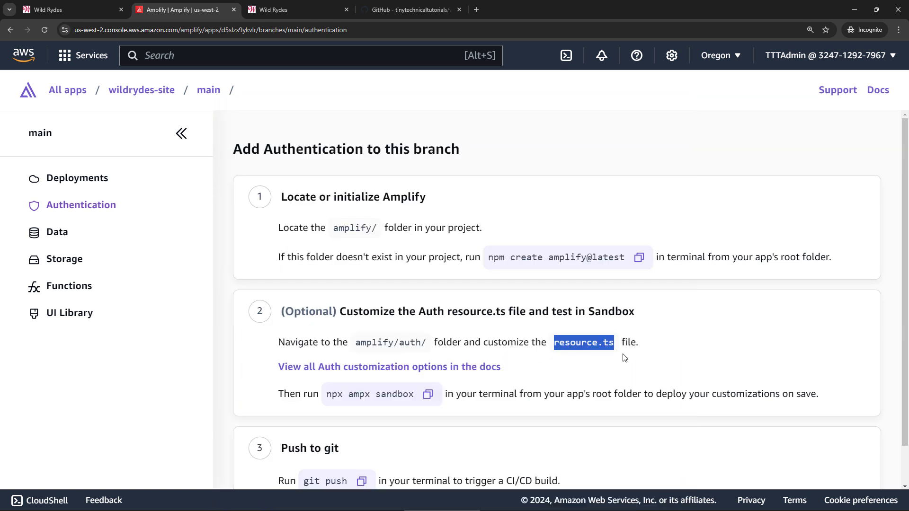
Open the AWS console home in a separate tab, go to Cognito, and start creating a user pool.
right_click(28, 57)
click(45, 62)
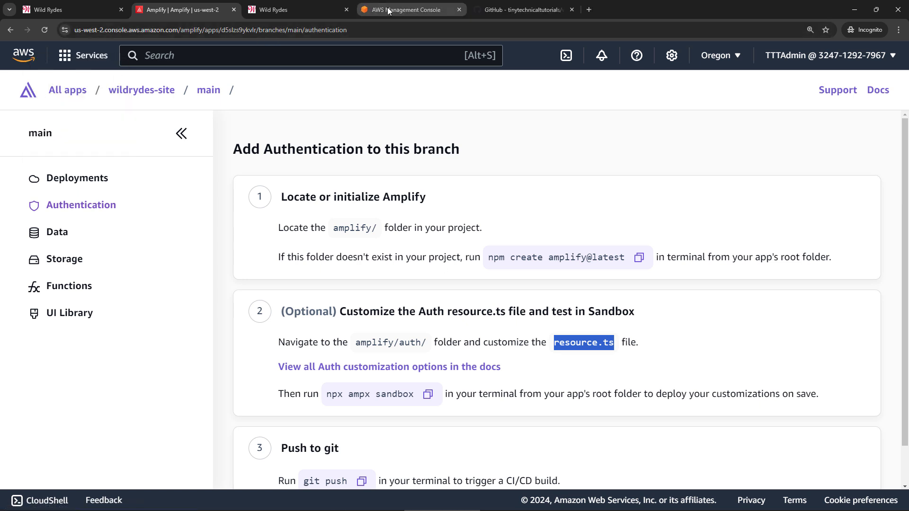
click(387, 8)
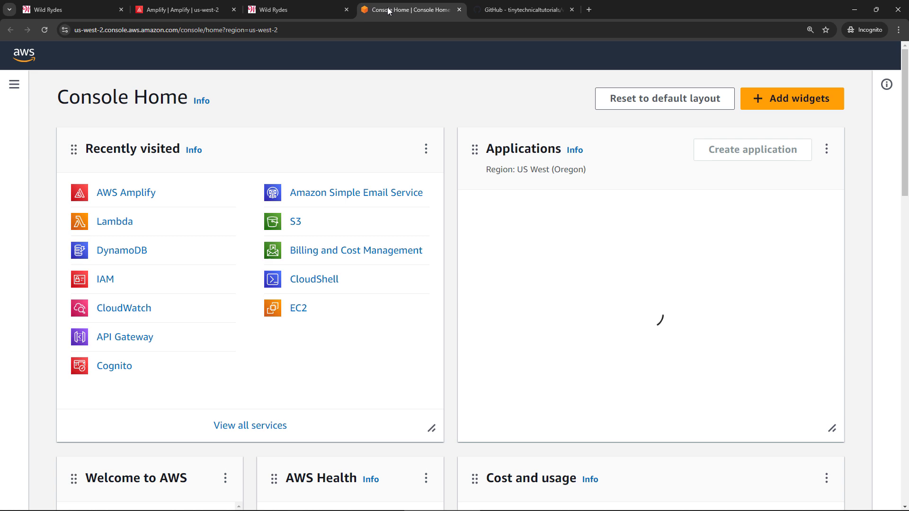
click(103, 370)
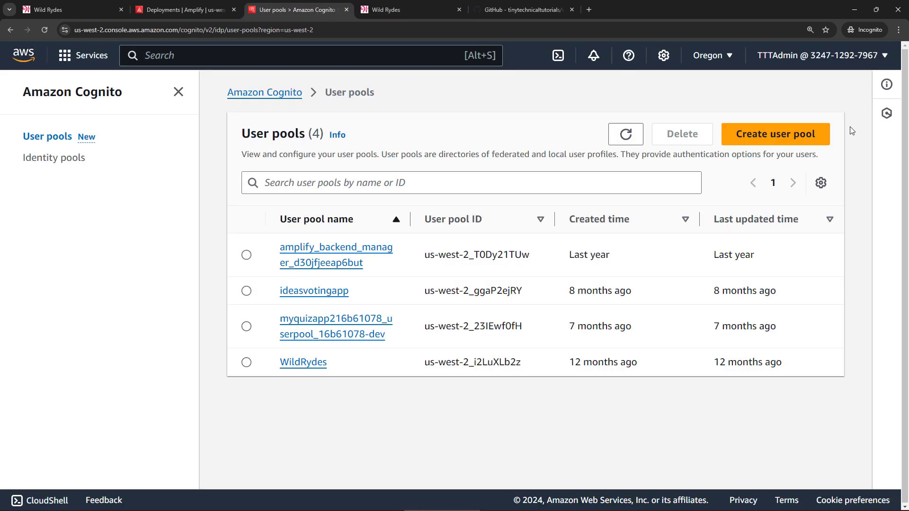
click(810, 141)
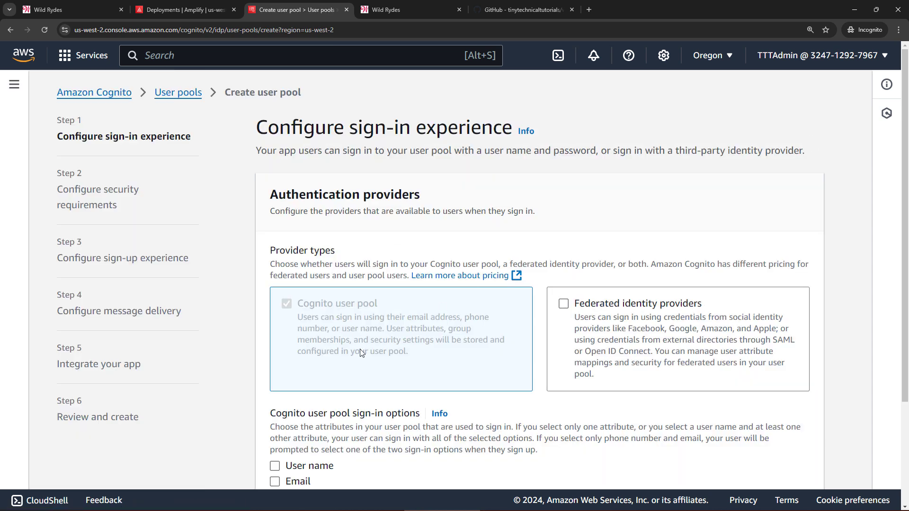
Choose User name as the only Cognito sign-in option and continue to the security requirements.
scroll(335, 327, down, 3)
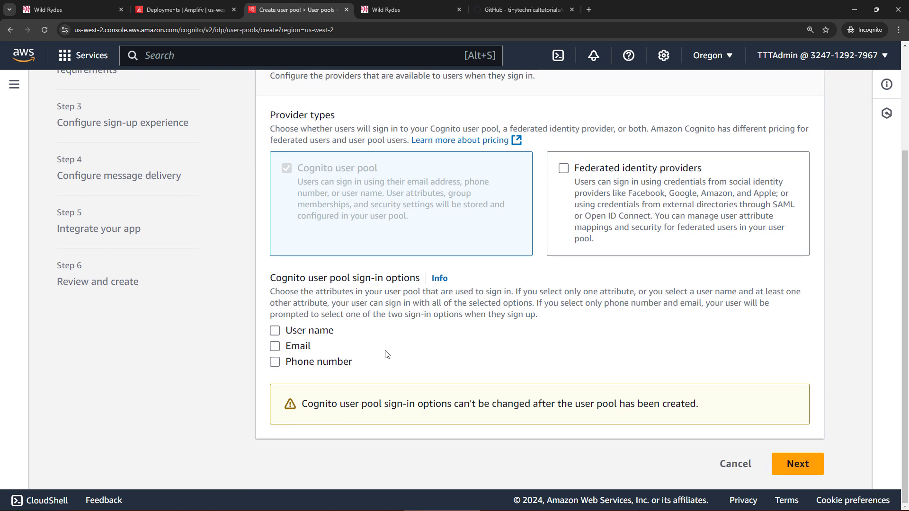
click(275, 330)
scroll(412, 382, down, 2)
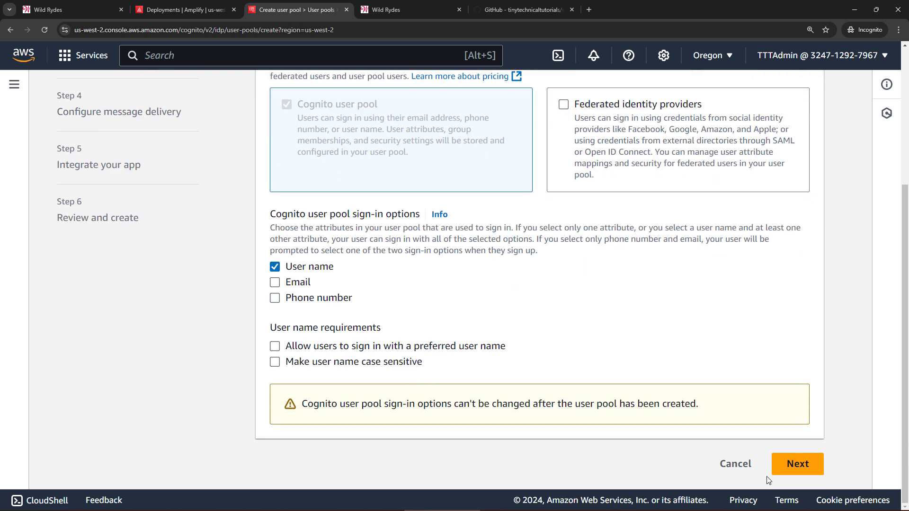
click(781, 472)
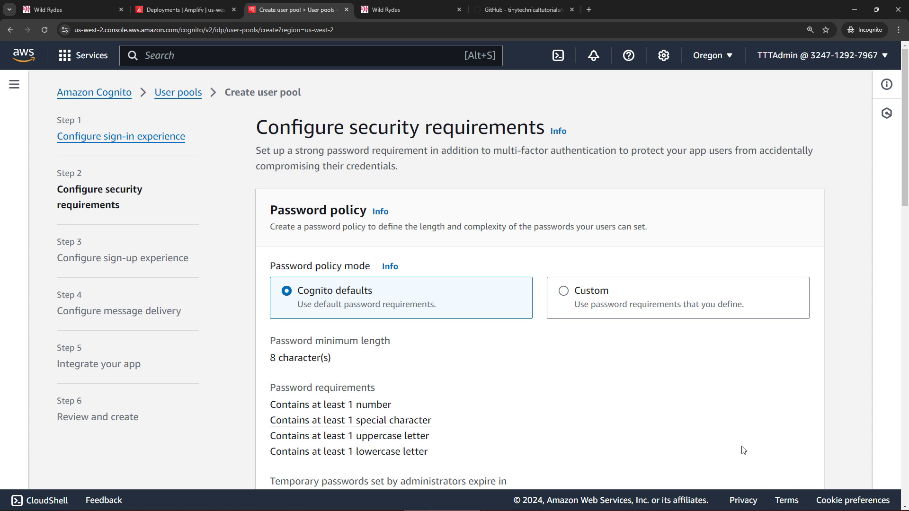
Keep the default password policy and email-only account recovery, set MFA enforcement to No MFA, and continue.
scroll(668, 376, down, 6)
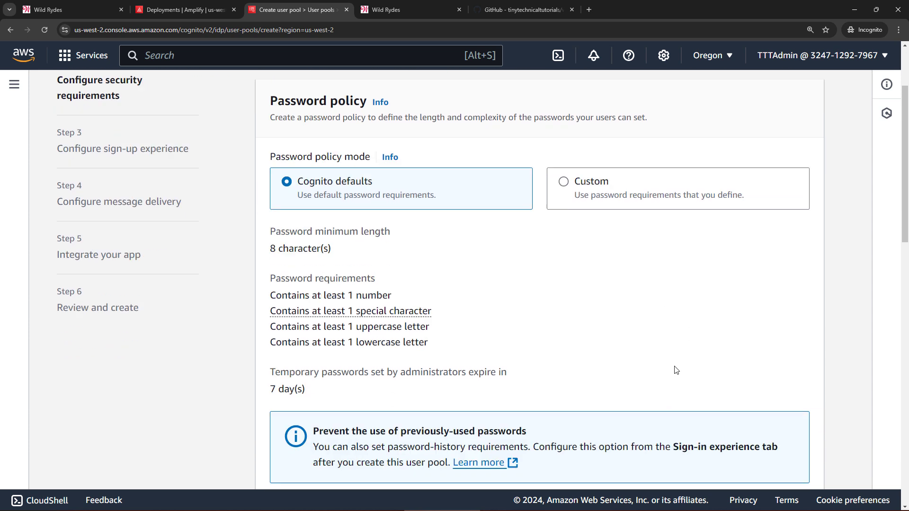
scroll(679, 367, down, 3)
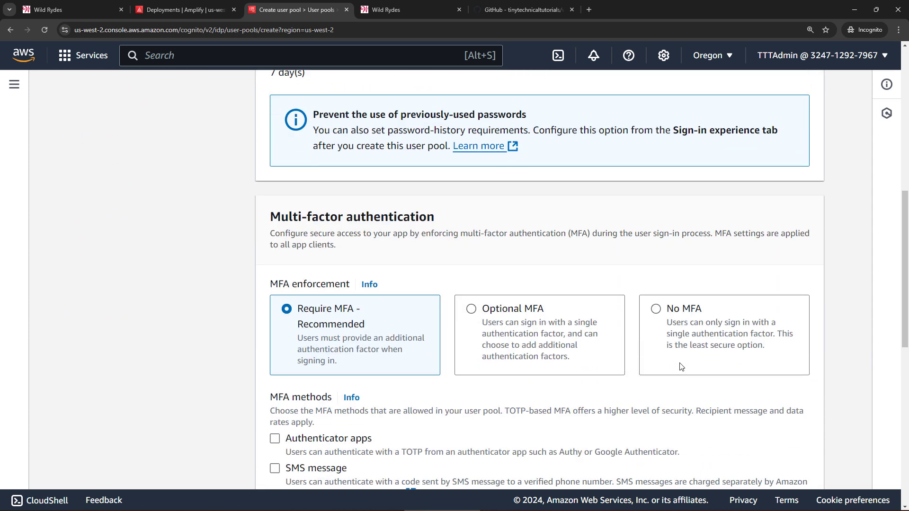
click(656, 312)
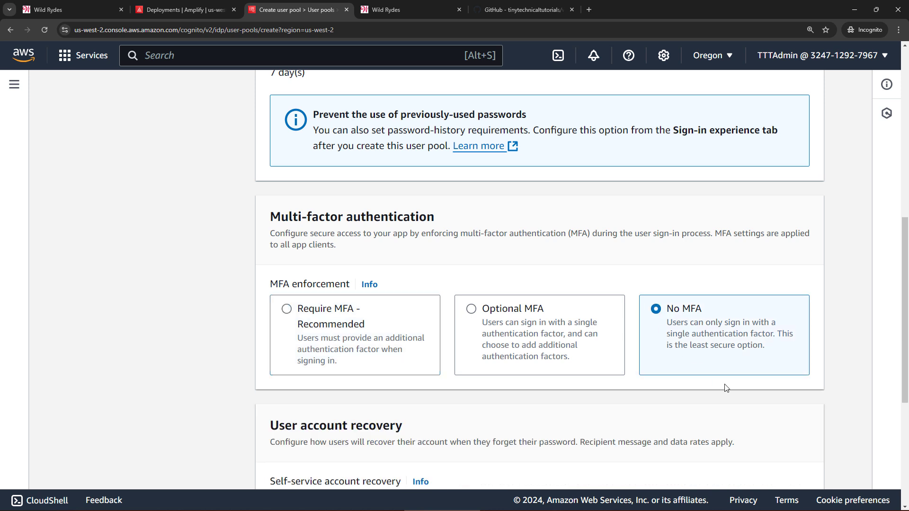
scroll(767, 395, down, 5)
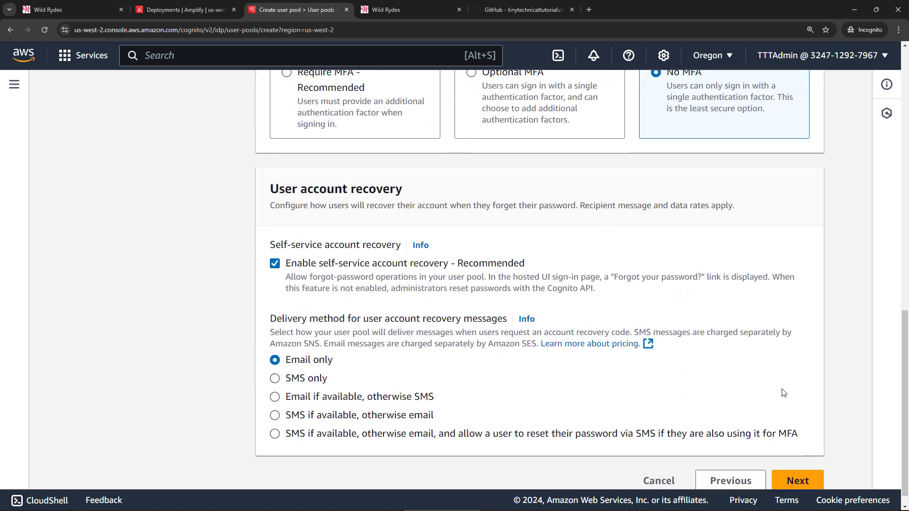
scroll(784, 393, down, 1)
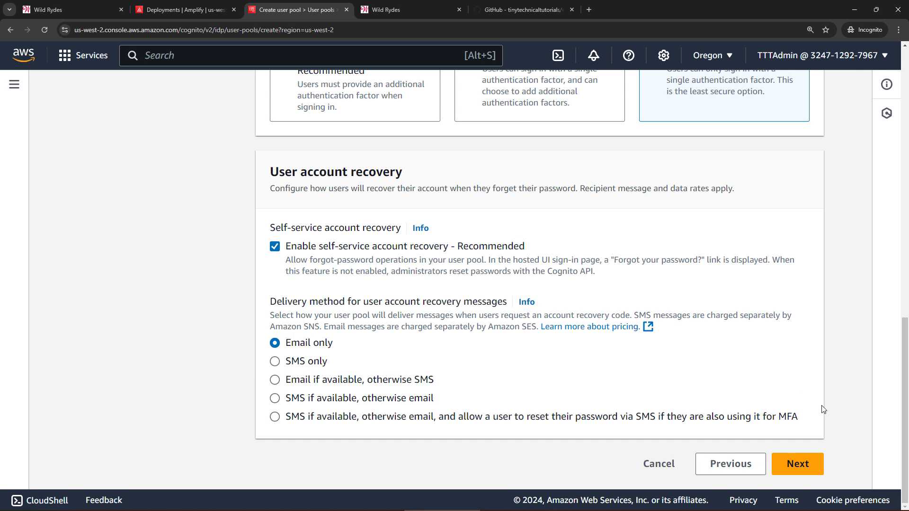
click(808, 479)
Keep the default sign-up settings with self-registration enabled and continue to message delivery.
scroll(824, 418, down, 8)
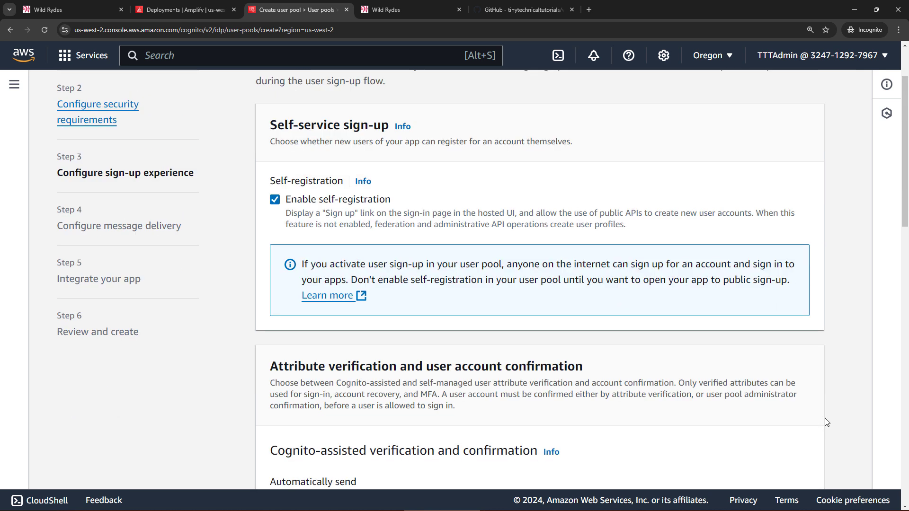
scroll(825, 419, down, 10)
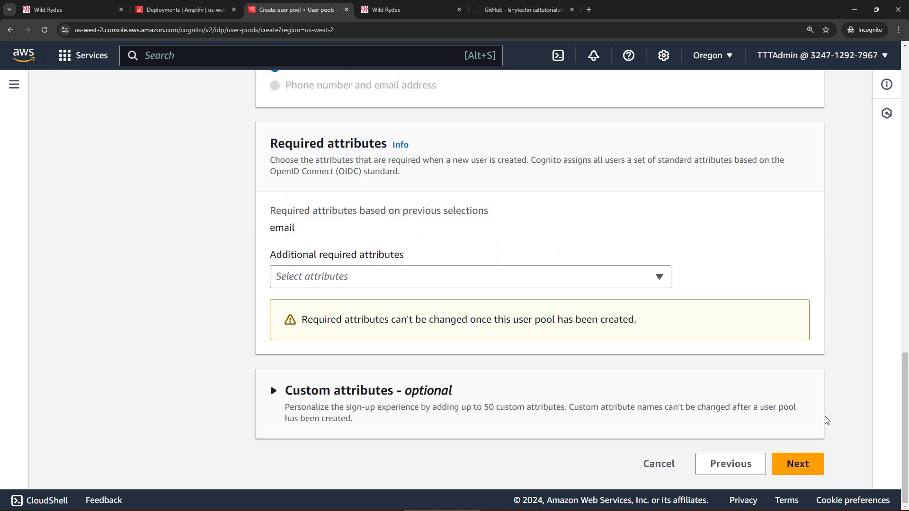
click(807, 468)
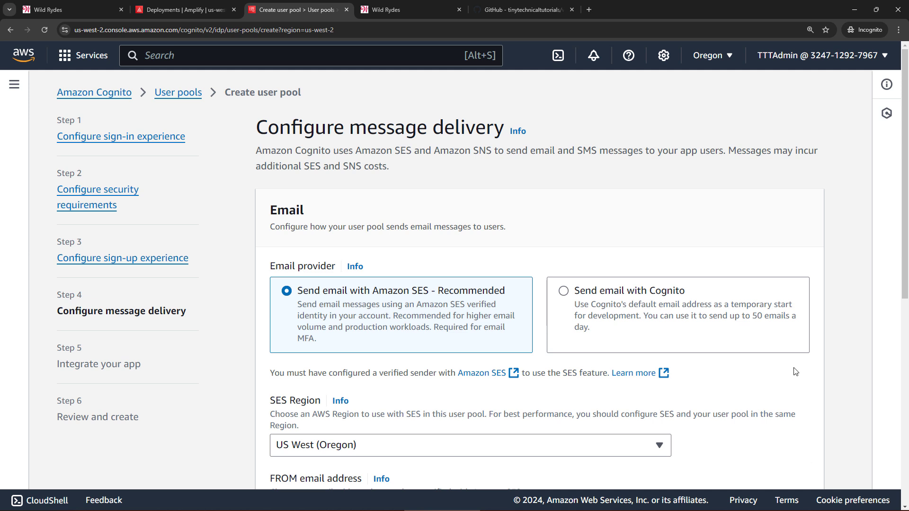
Set the email provider to Send email with Cognito, keep the default sender, and continue to app integration.
click(564, 291)
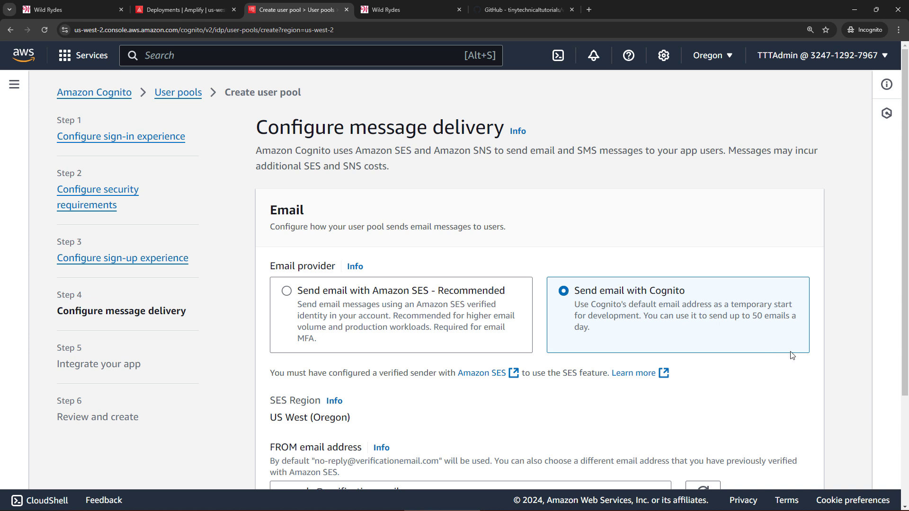
scroll(792, 355, down, 3)
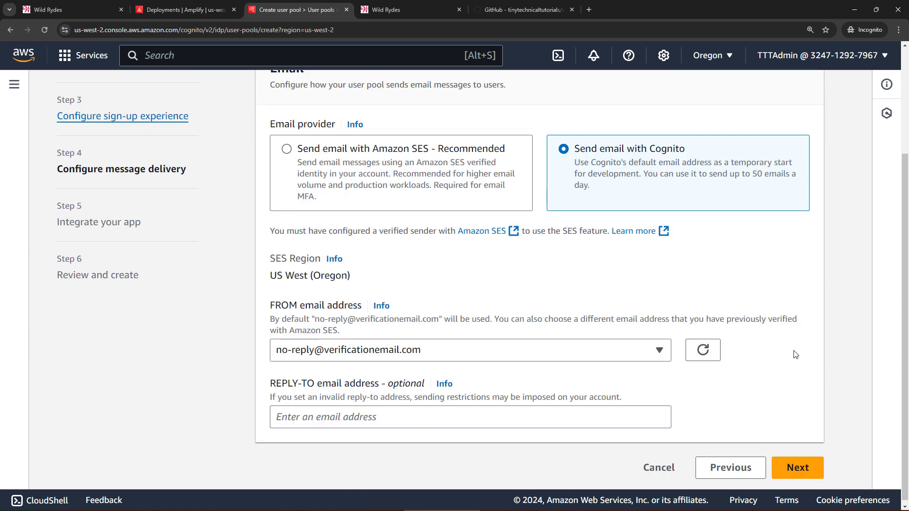
click(793, 468)
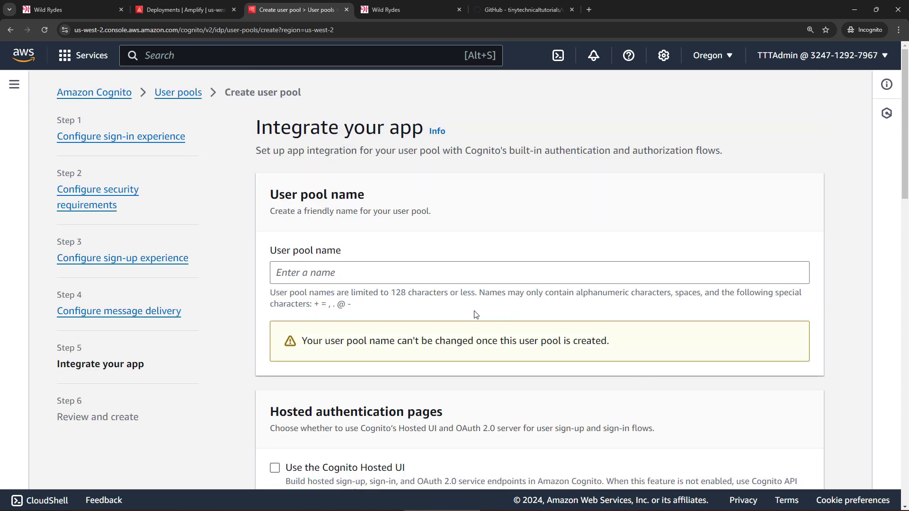
Name the user pool WildRydes2024 and its initial public app client WildRydesWebApp.
click(335, 272)
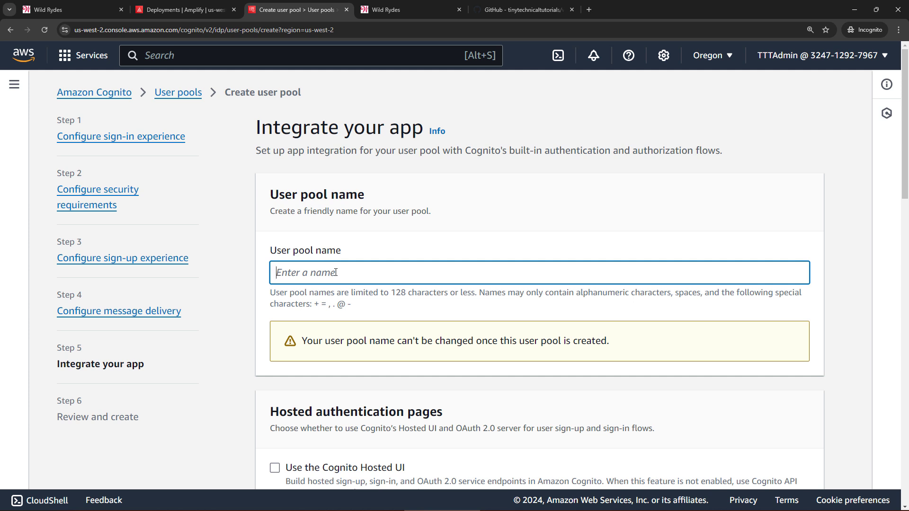
text(WildRydes)
text(2024)
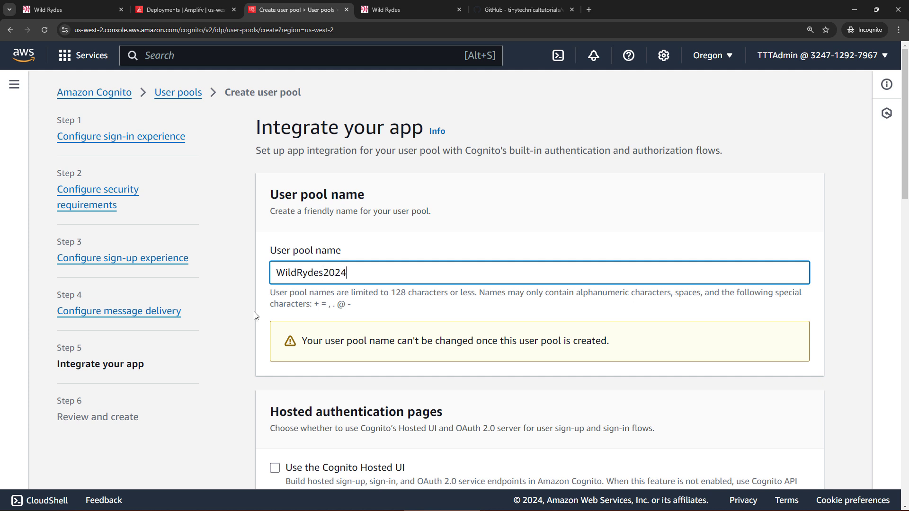
scroll(256, 316, down, 4)
scroll(258, 317, down, 6)
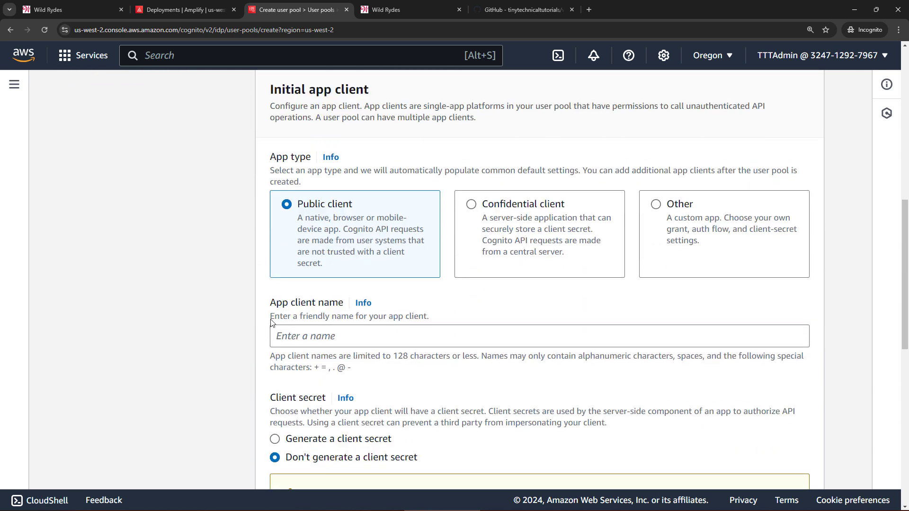
click(364, 337)
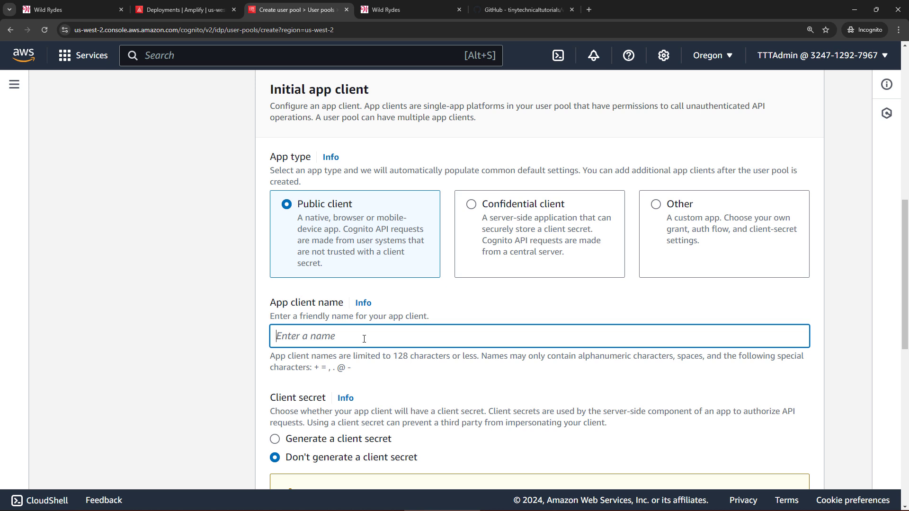
text(WildRydesWebApp)
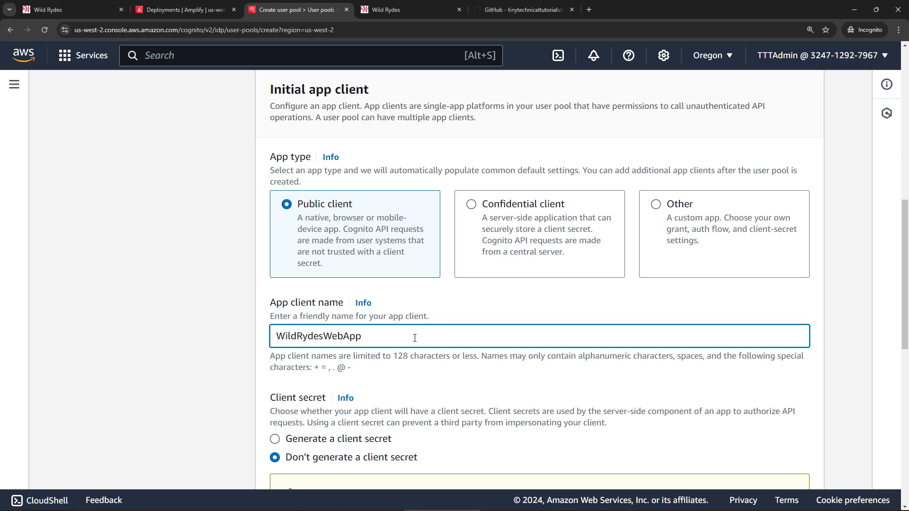
Leave the remaining app integration settings at their defaults, go through the review page, and create the user pool.
scroll(421, 340, down, 3)
scroll(508, 322, down, 4)
scroll(513, 318, down, 3)
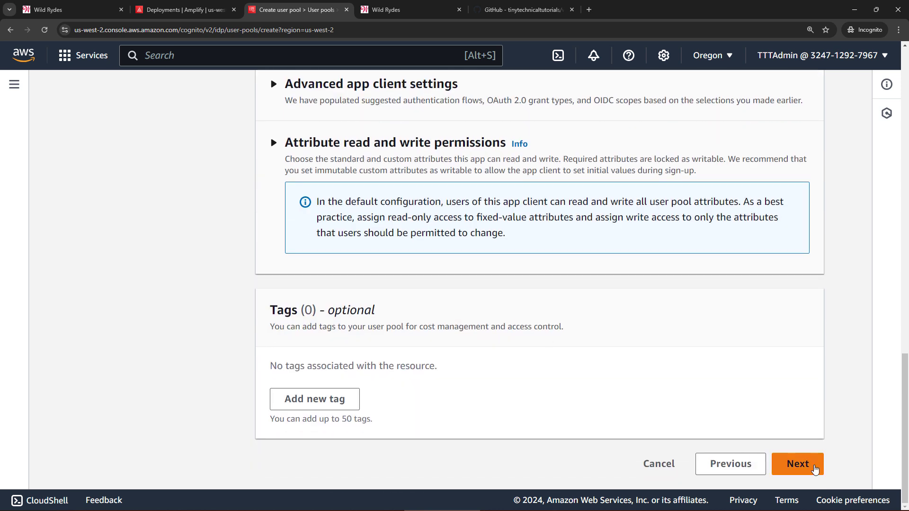
click(814, 469)
drag(906, 108, 905, 492)
click(789, 469)
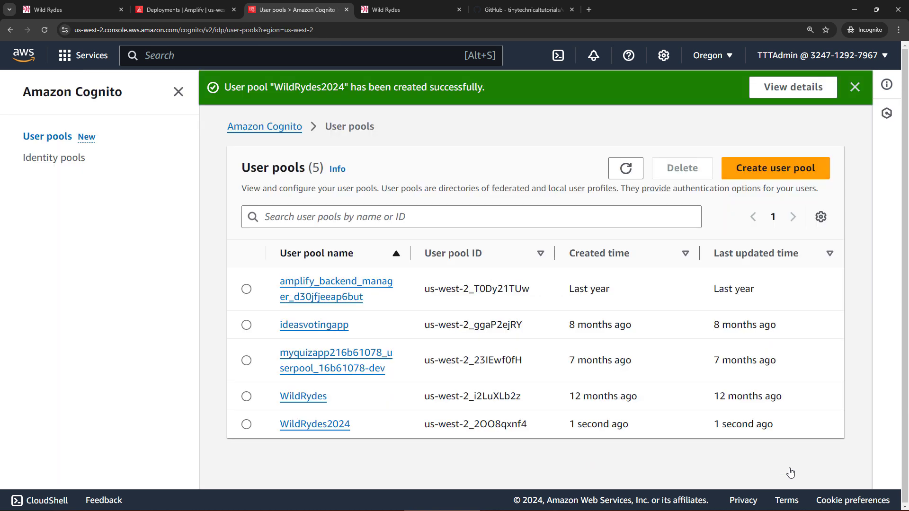
Open the WildRydes2024 user pool, copy its user pool ID into the Notepad note, and return to the console.
click(308, 429)
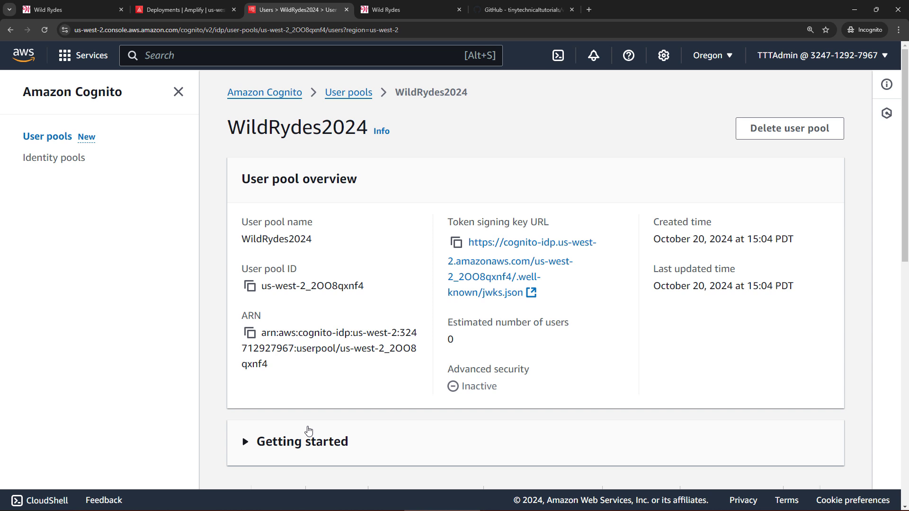
click(250, 287)
key(alt+Tab)
key(ctrl+v)
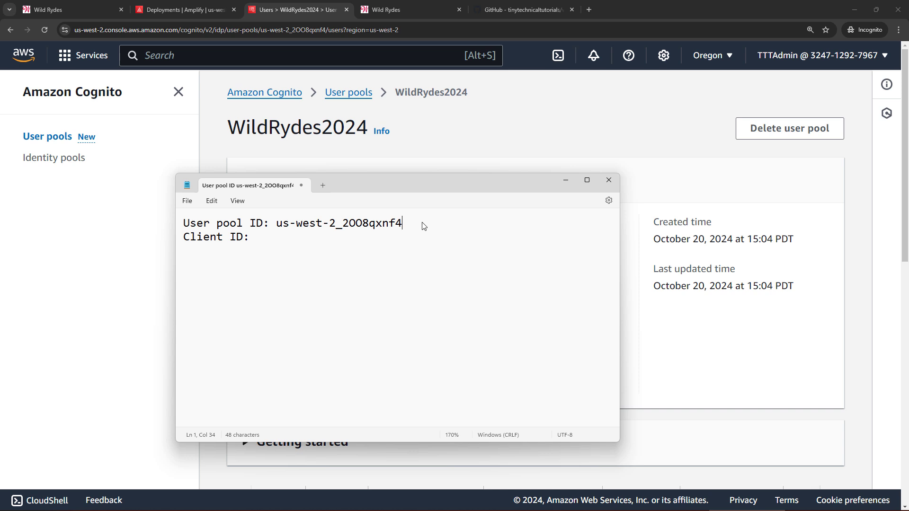
click(422, 167)
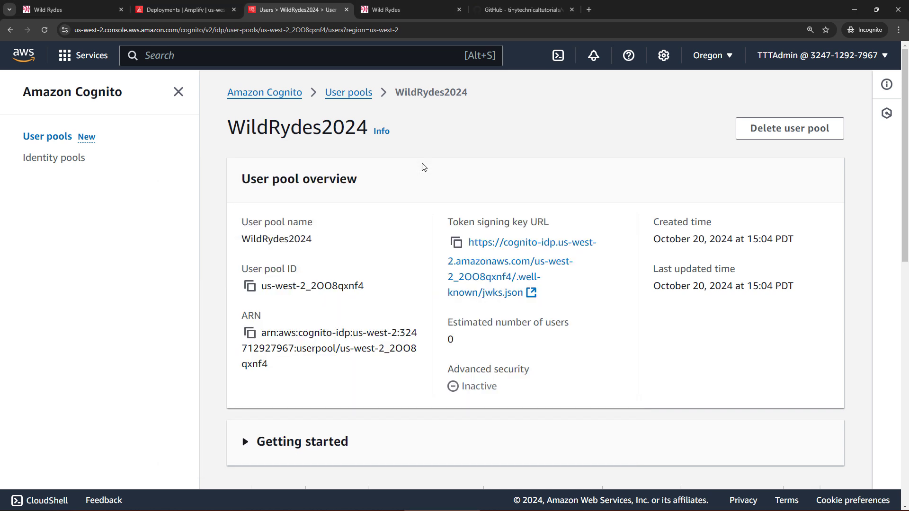
Copy the WildRydesWebApp client ID from the pool's app integration settings into the Notepad note.
scroll(417, 326, down, 4)
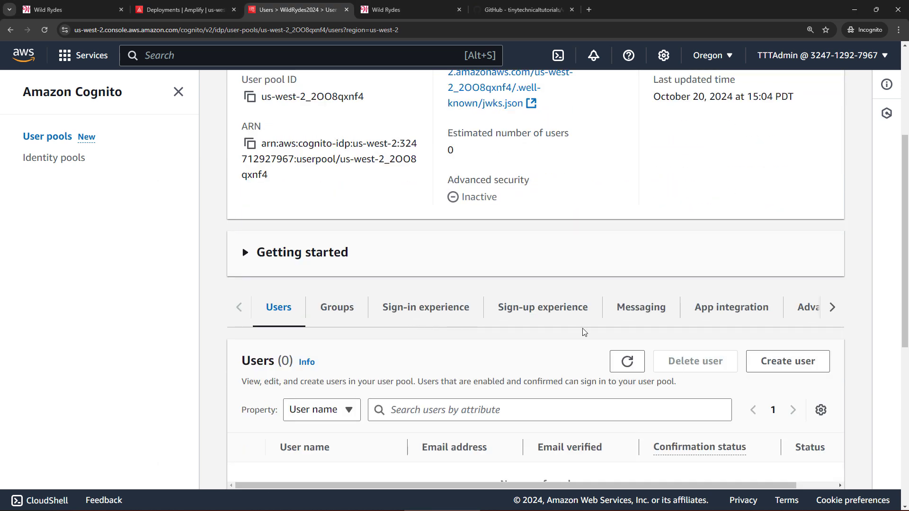
click(719, 309)
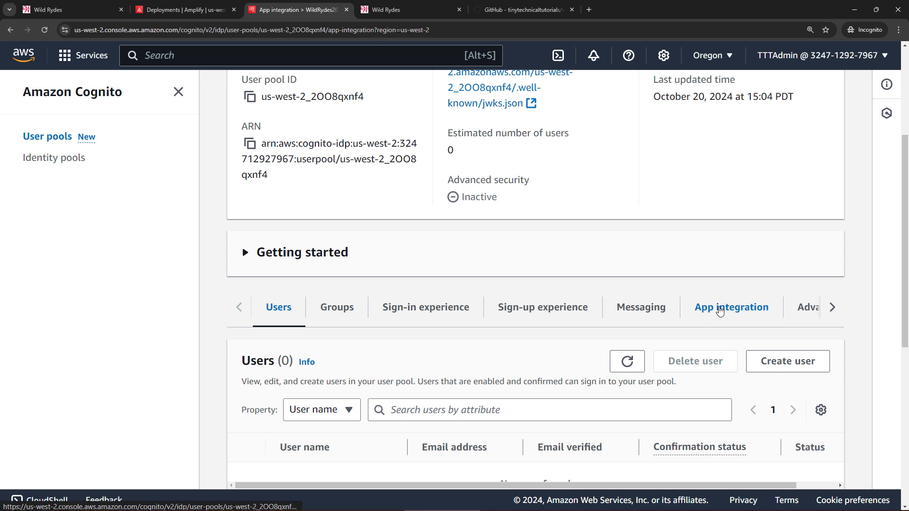
drag(905, 116, 905, 468)
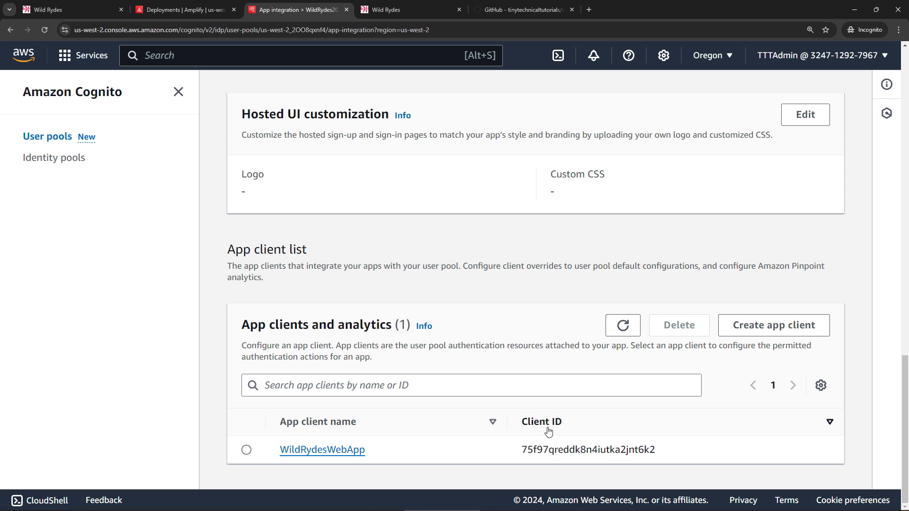
drag(521, 449, 664, 458)
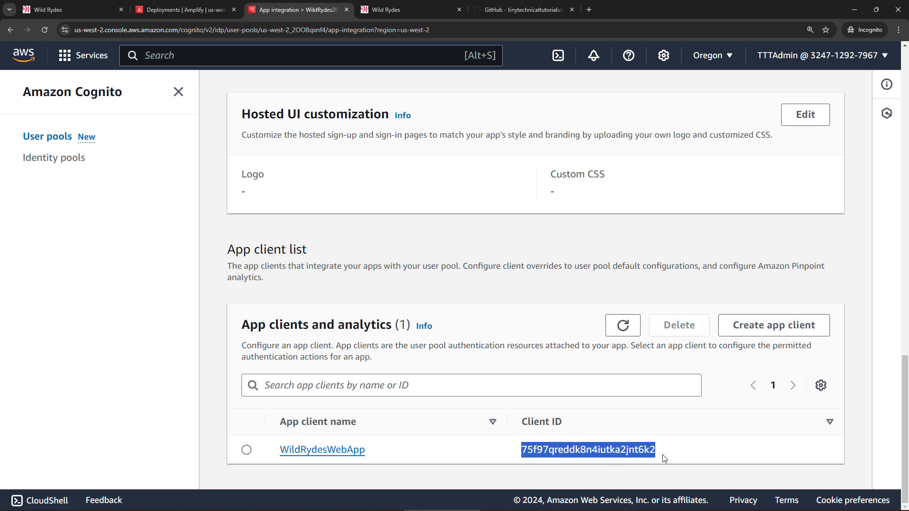
key(ctrl+c)
key(alt+Tab)
key(ctrl+v)
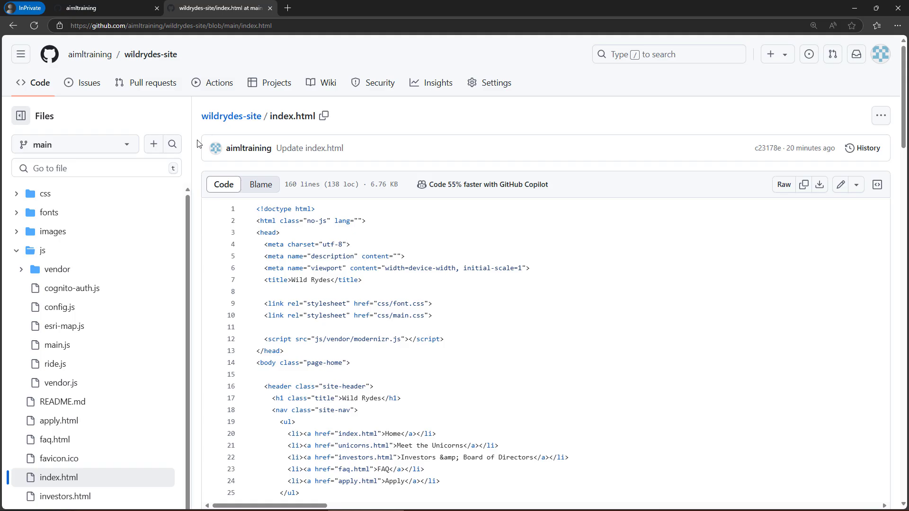
In the wildrydes-site GitHub repository, open the config.js file in the js folder.
click(33, 250)
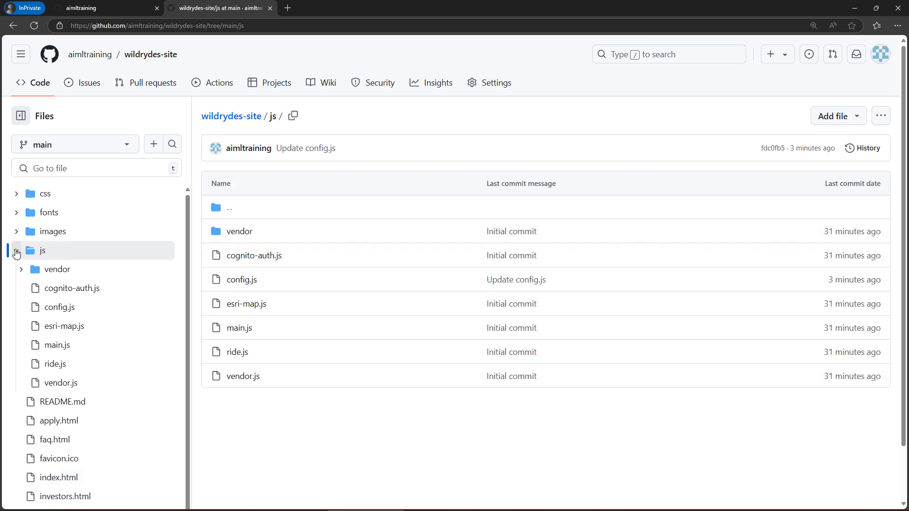
click(56, 309)
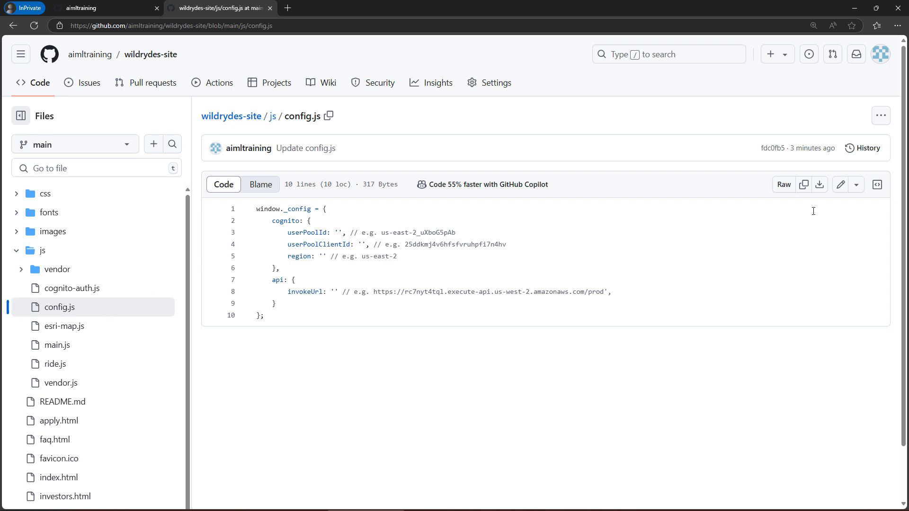
Edit config.js and fill userPoolId with the Cognito user pool ID and userPoolClientId with the WildRydesWebApp client ID.
click(840, 184)
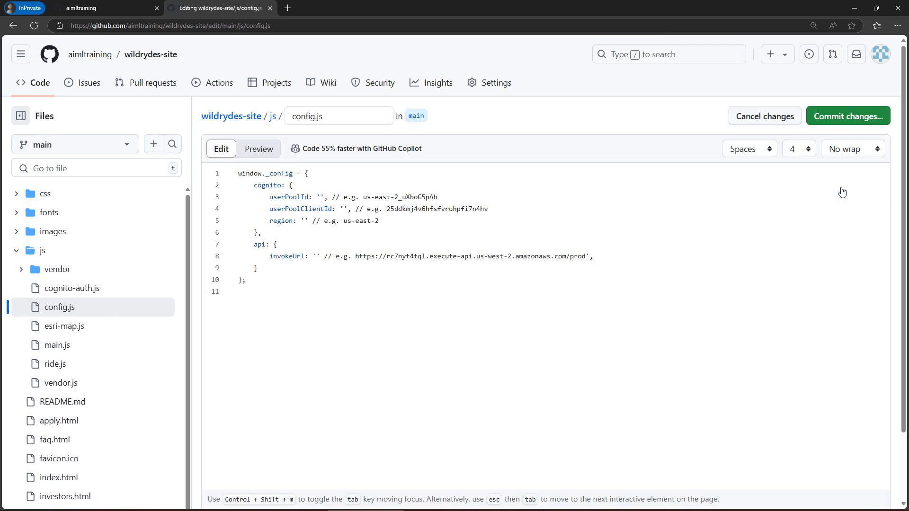
click(320, 196)
key(ctrl+v)
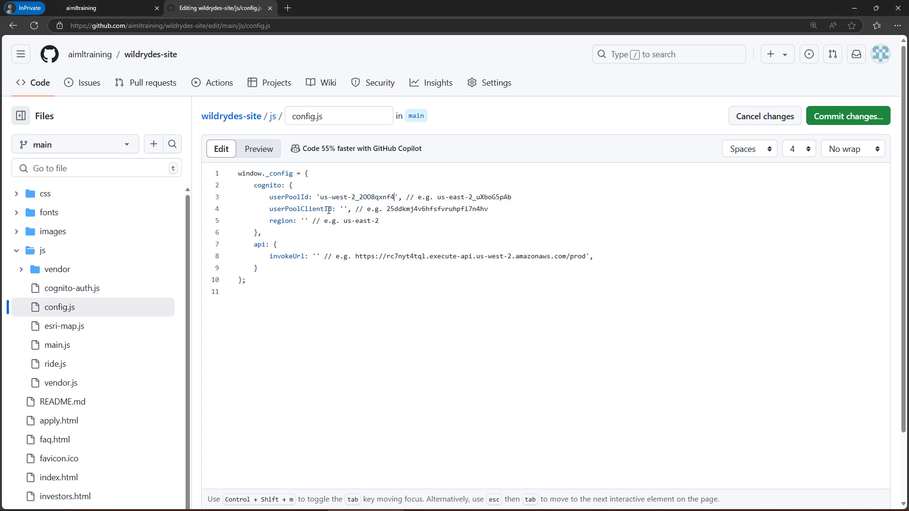
click(344, 209)
key(ctrl+v)
Check the AWS region code in the console, set region to 'us-west-2' in config.js, and commit directly to the main branch.
click(304, 221)
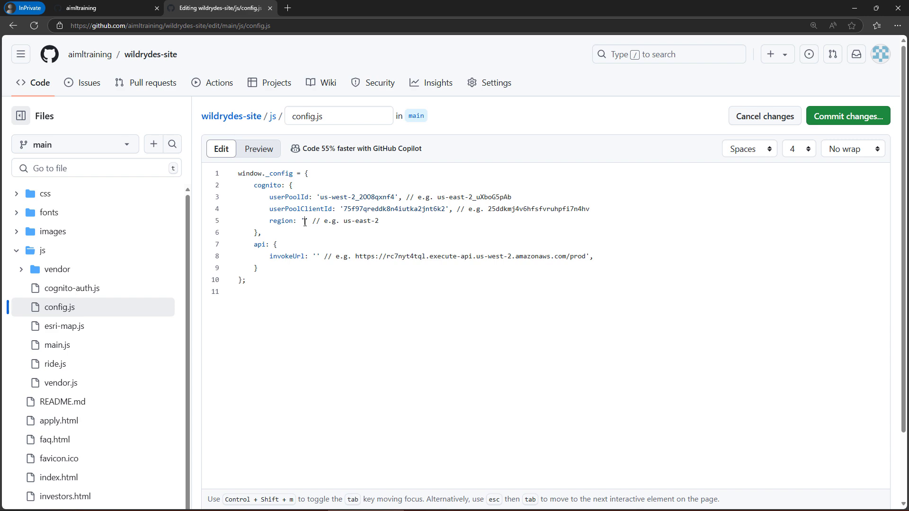
key(alt+Tab)
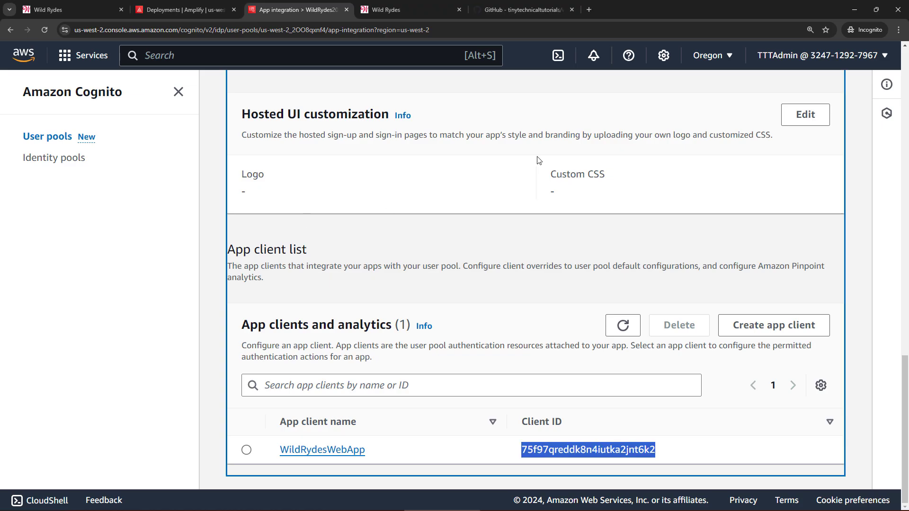
click(703, 56)
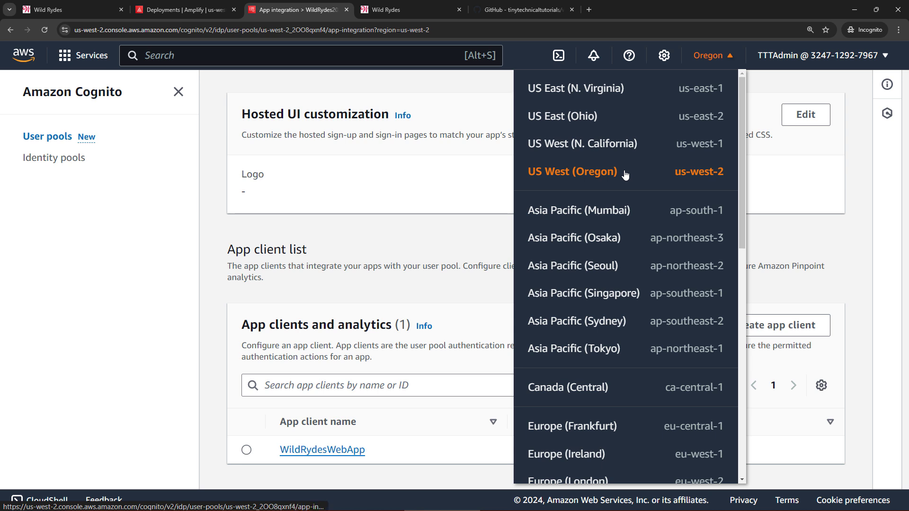
key(alt+Tab)
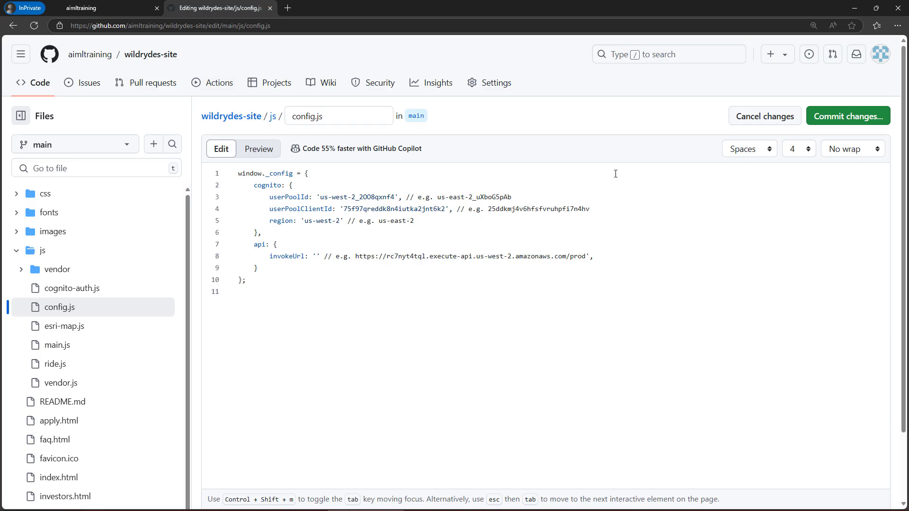
click(838, 118)
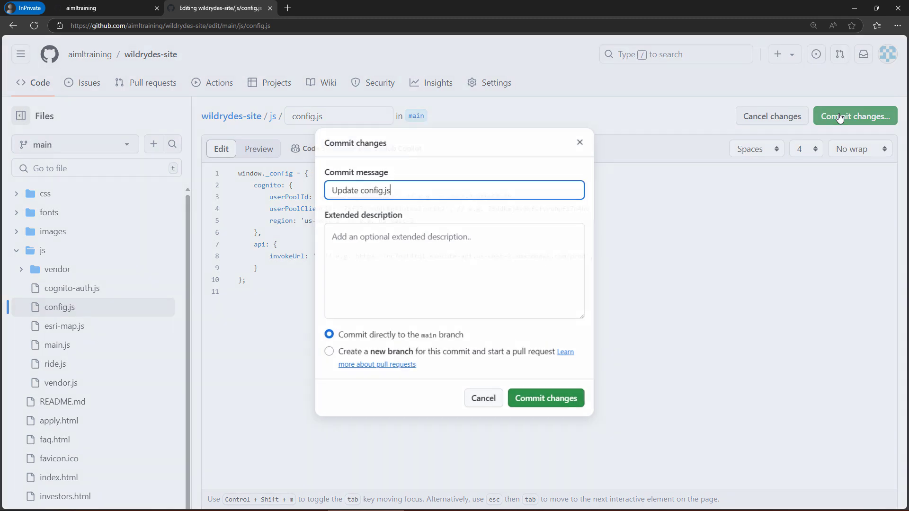
click(540, 410)
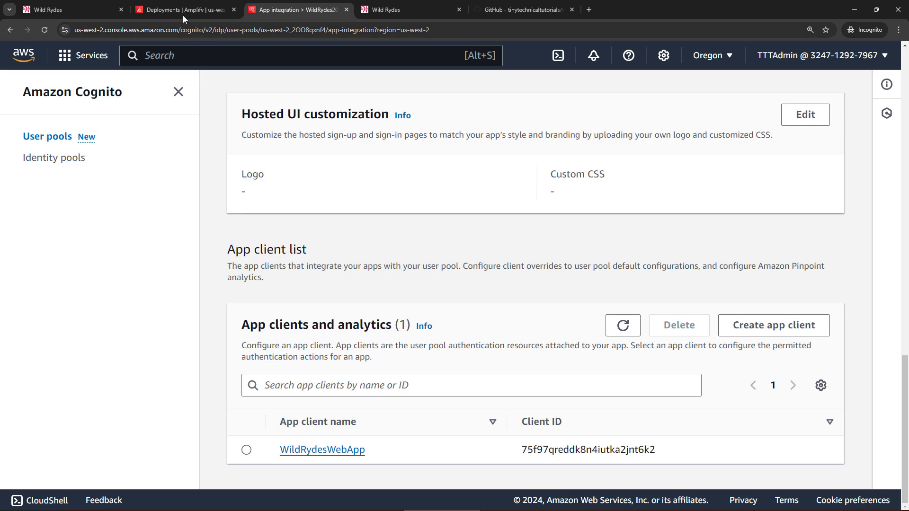
In the Amplify console, follow the new deployment of the wildrydes-site main branch and examine its build log.
click(179, 10)
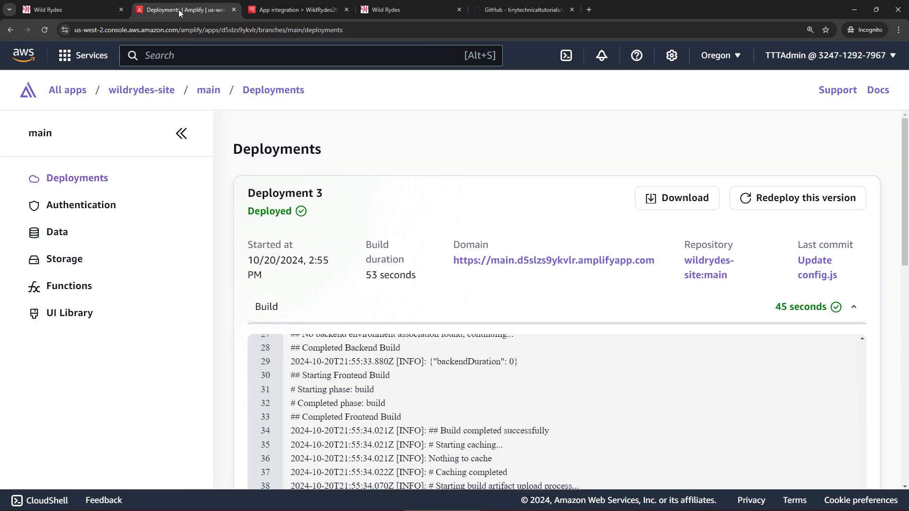
click(208, 90)
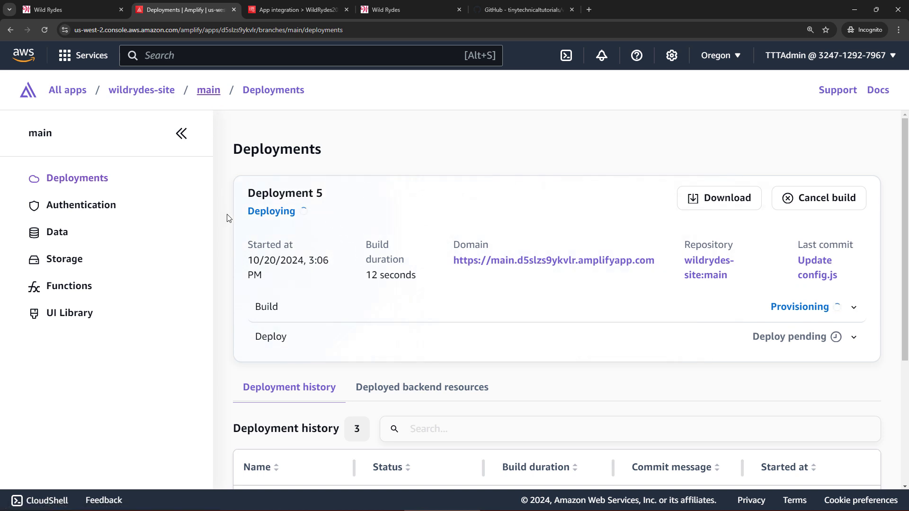
click(267, 309)
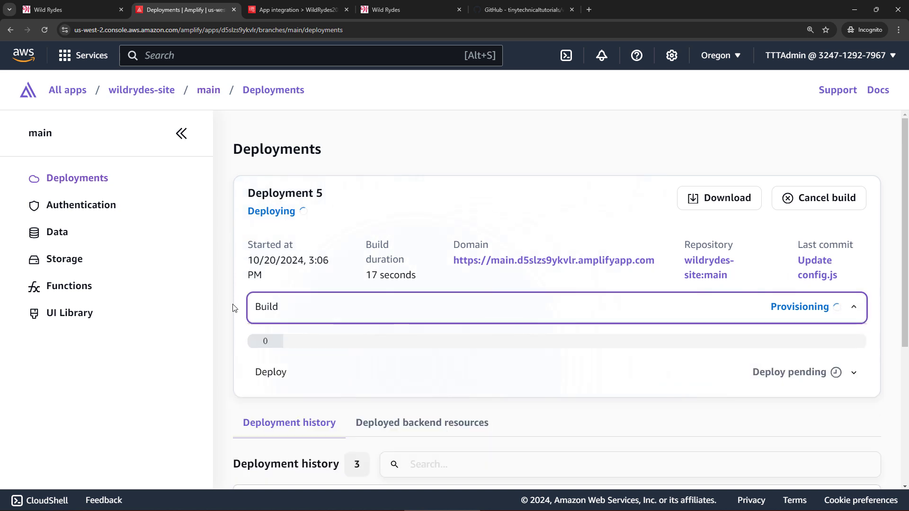
scroll(321, 295, down, 3)
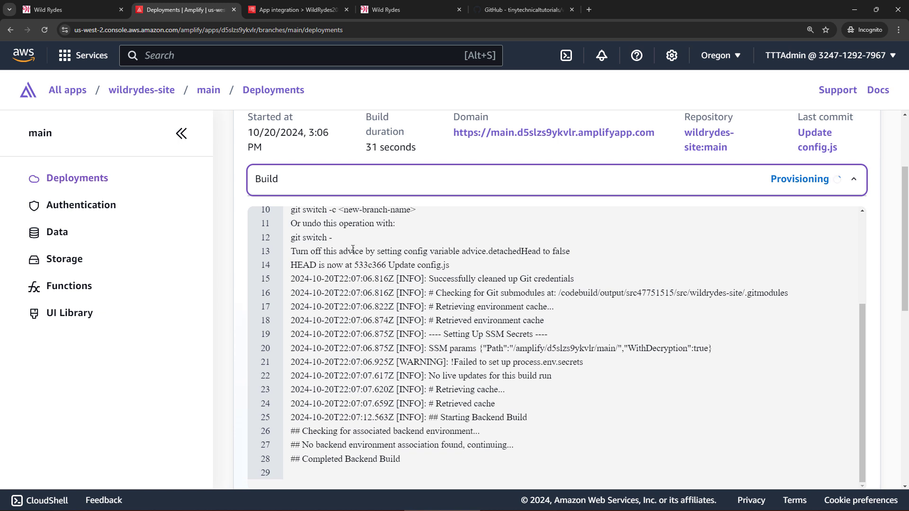
scroll(353, 248, down, 10)
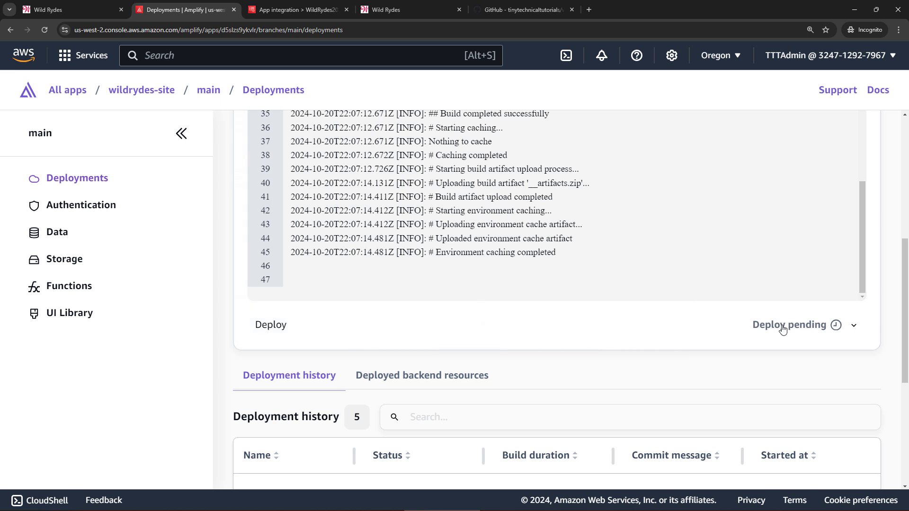
scroll(236, 362, up, 6)
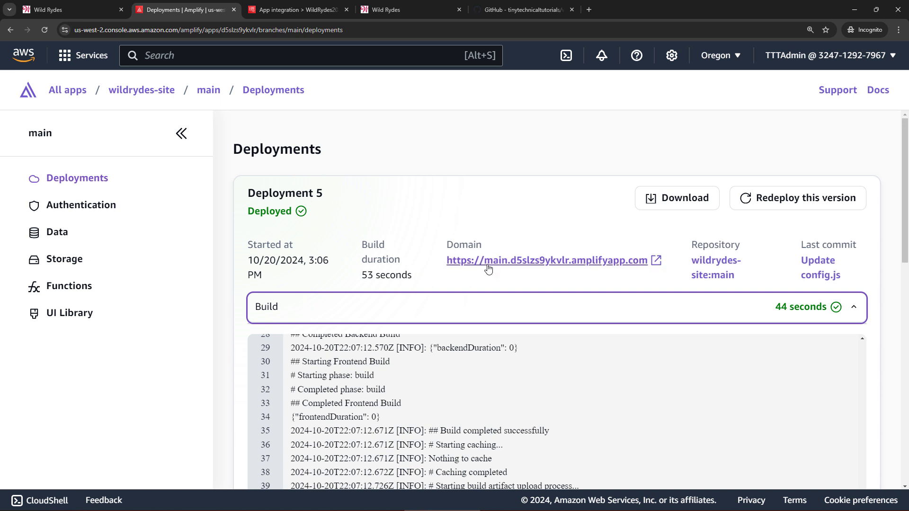
Reload the Wild Rydes site, open its registration page, and register with an email address and a confirmed password.
click(394, 11)
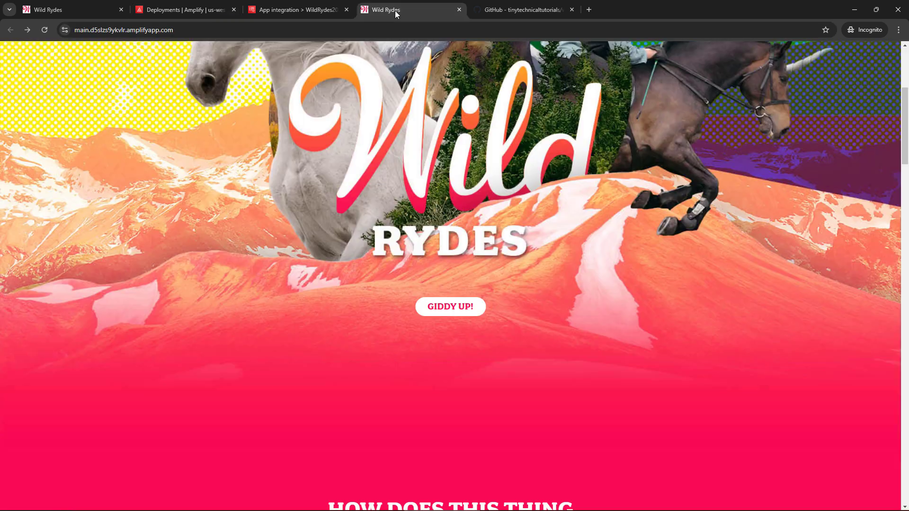
click(47, 33)
click(445, 315)
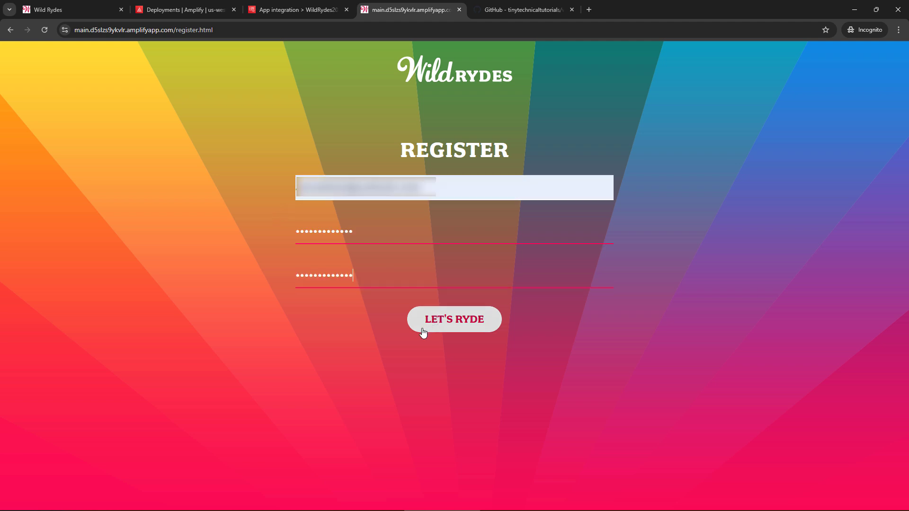
click(423, 332)
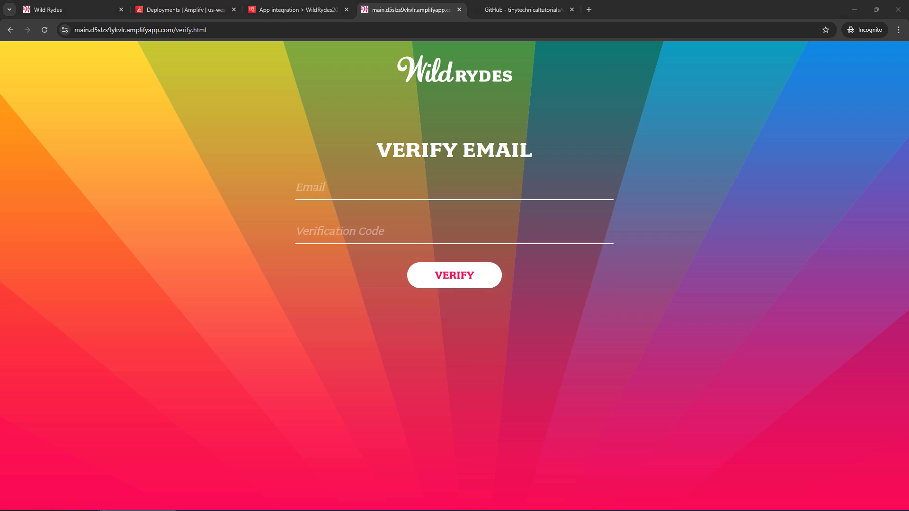
Enter the email and verification code on the Verify Email page, submit them, and continue to the login page.
click(313, 232)
key(ctrl+v)
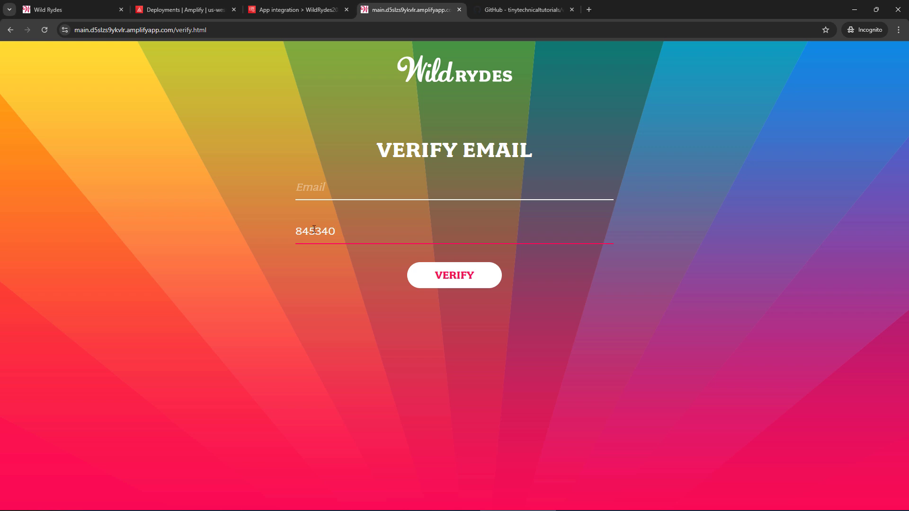
click(343, 184)
click(363, 221)
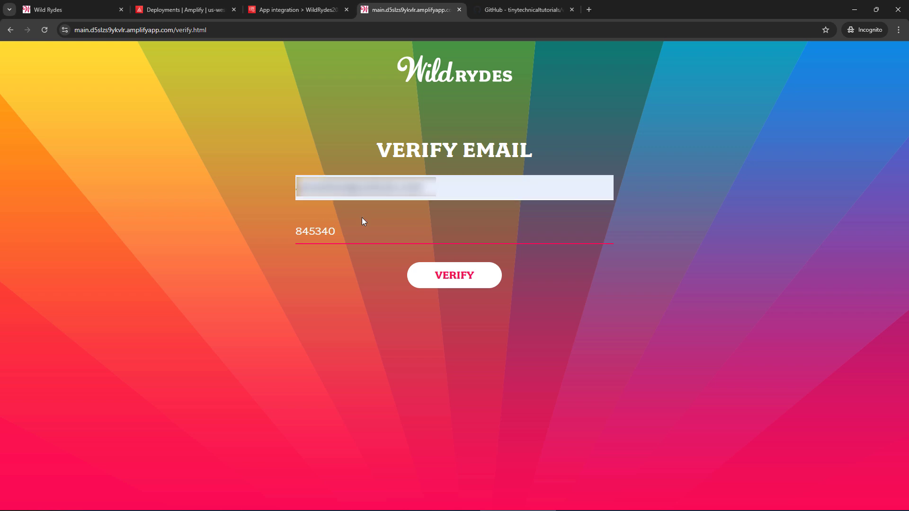
click(449, 280)
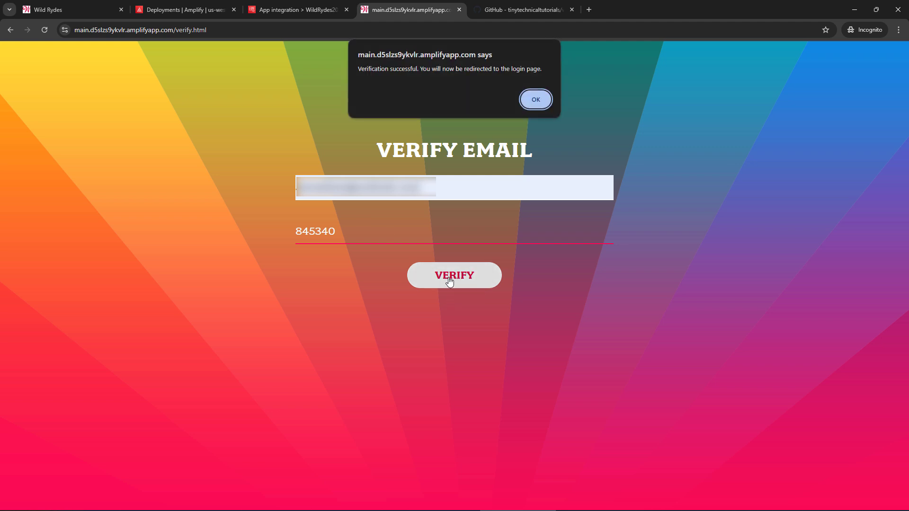
click(535, 101)
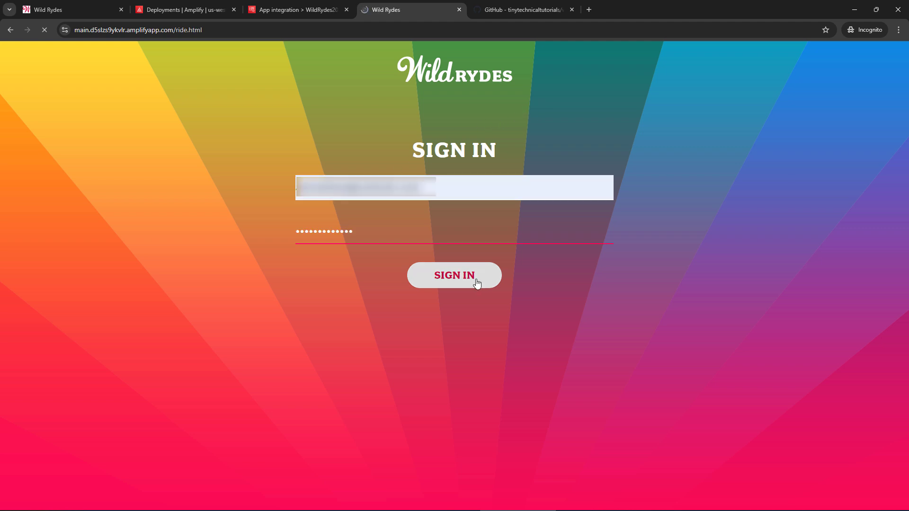
Sign in with the registered email and password, copy the displayed auth token into the Notepad note, and minimize Notepad.
click(475, 279)
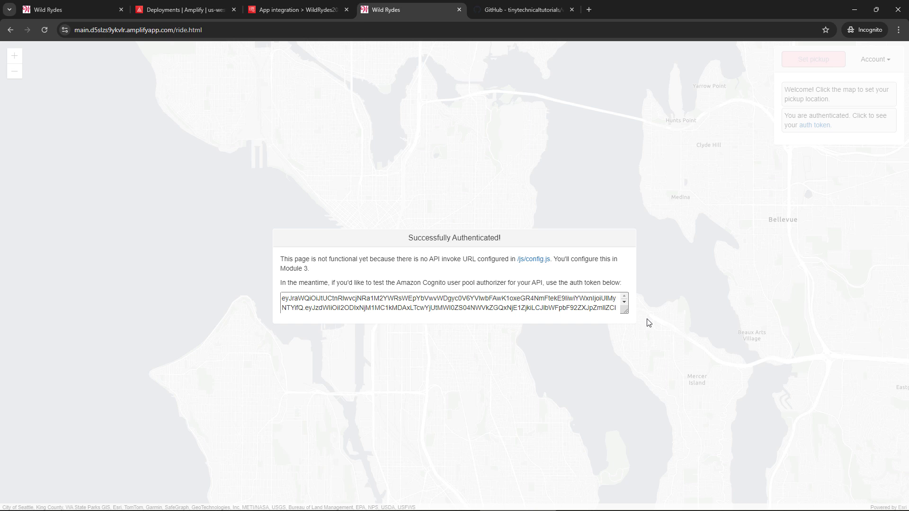
click(534, 300)
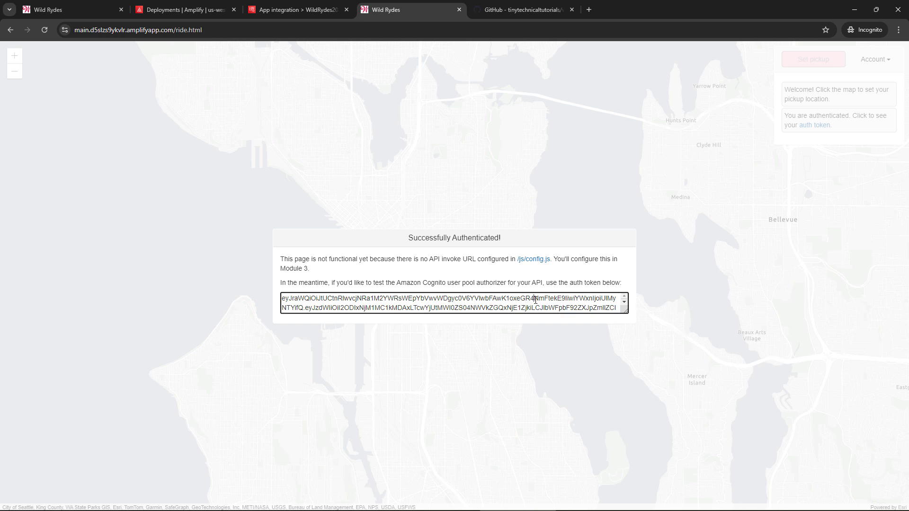
key(ctrl+a)
key(ctrl+c)
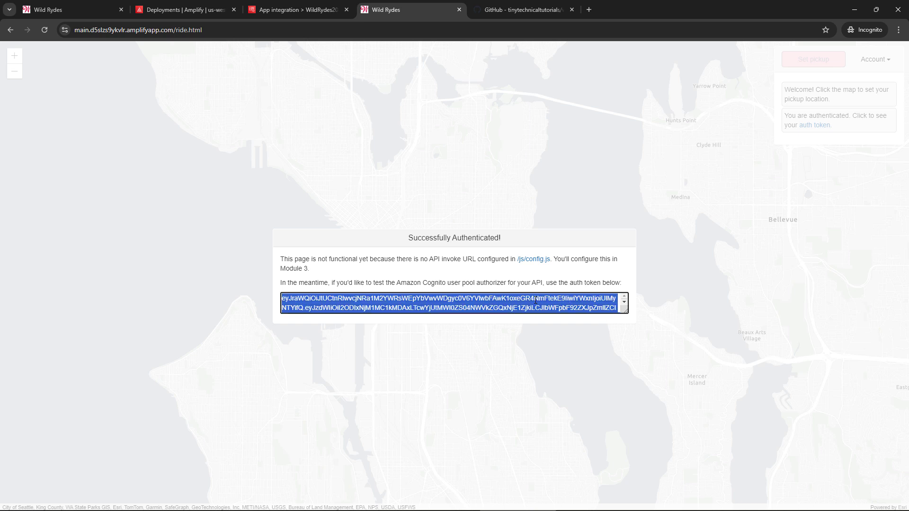
key(alt+Tab)
key(ctrl+v)
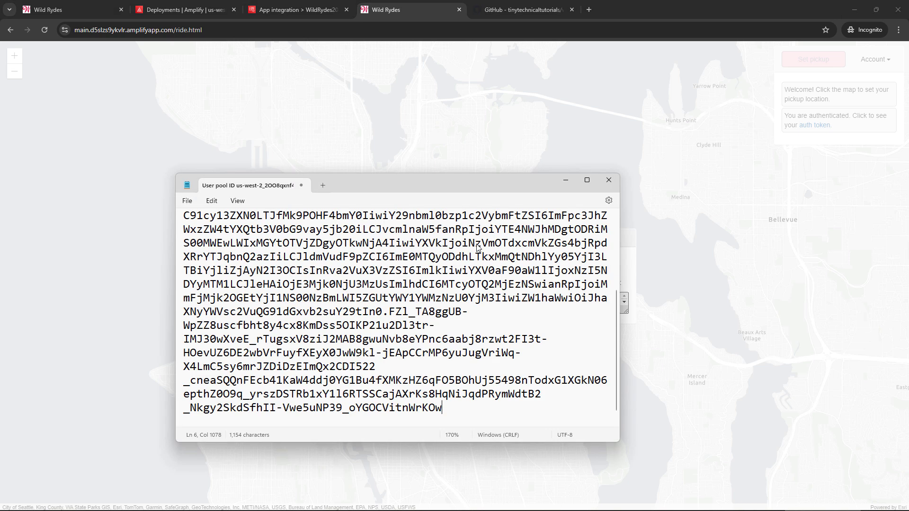
scroll(487, 284, up, 3)
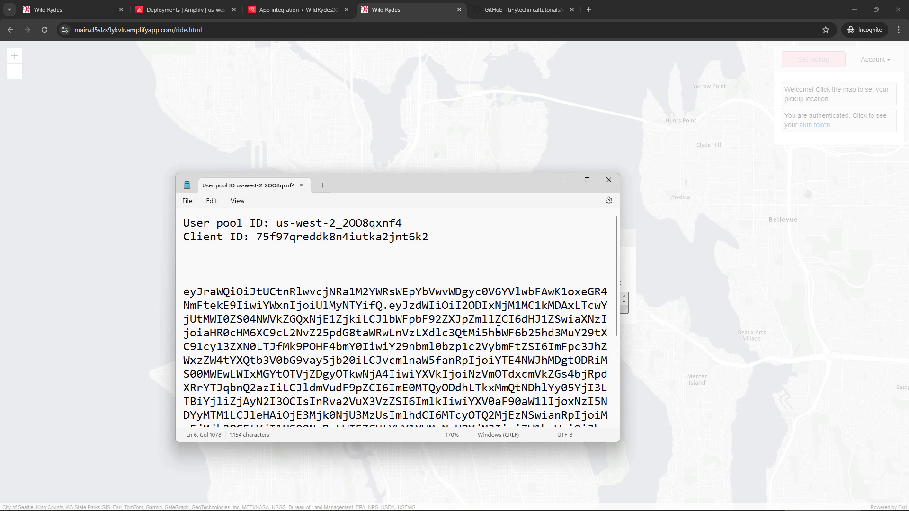
click(565, 180)
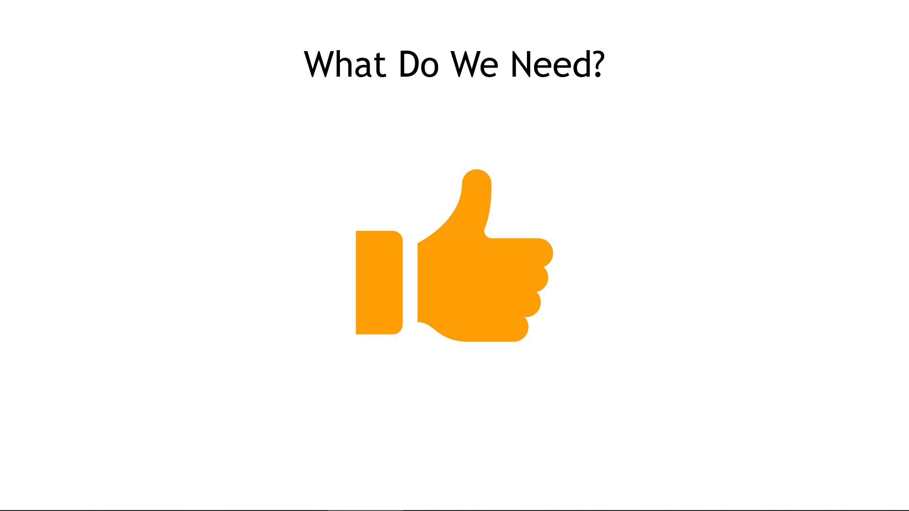
key(Right)
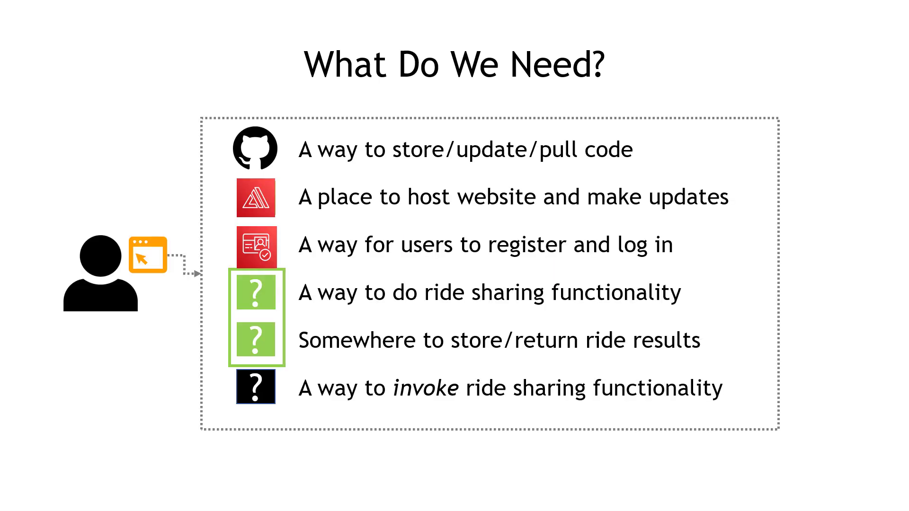
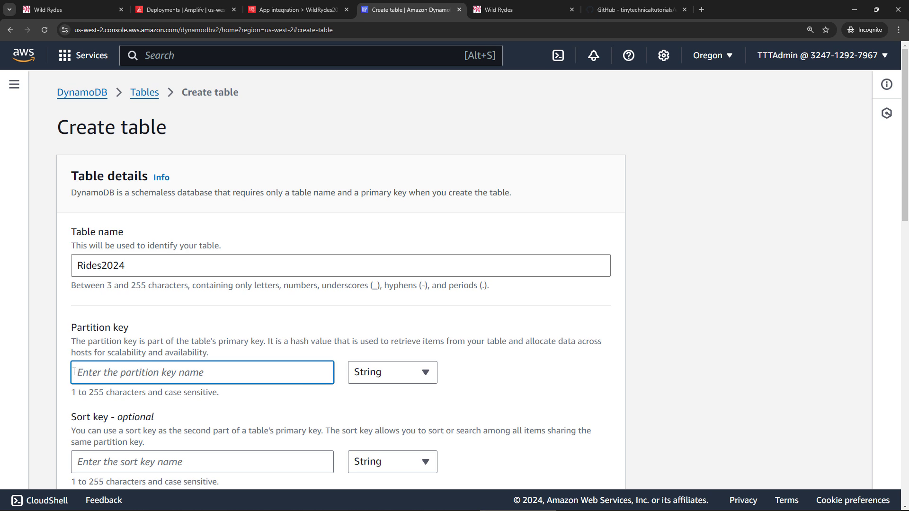
Set the partition key to RideId (String), keep the default table settings, and create the Rides2024 DynamoDB table.
text(RideId)
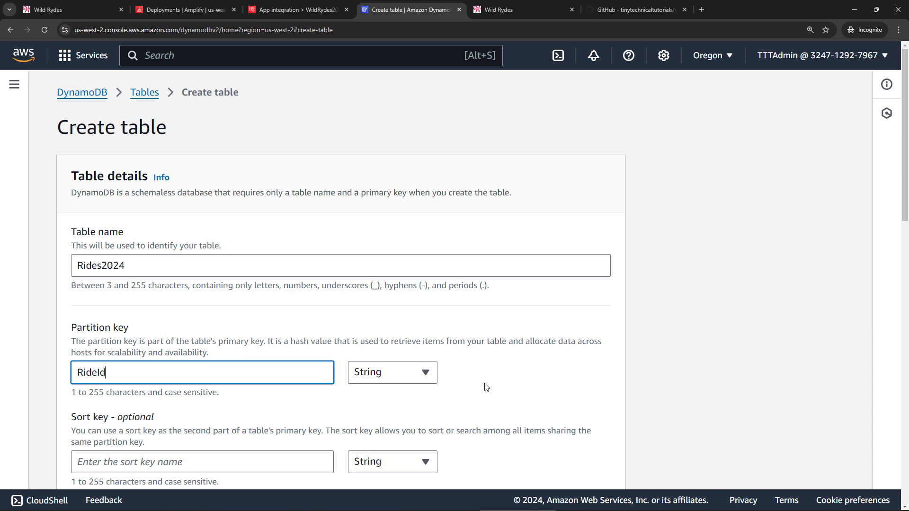
scroll(483, 386, down, 9)
scroll(490, 381, down, 7)
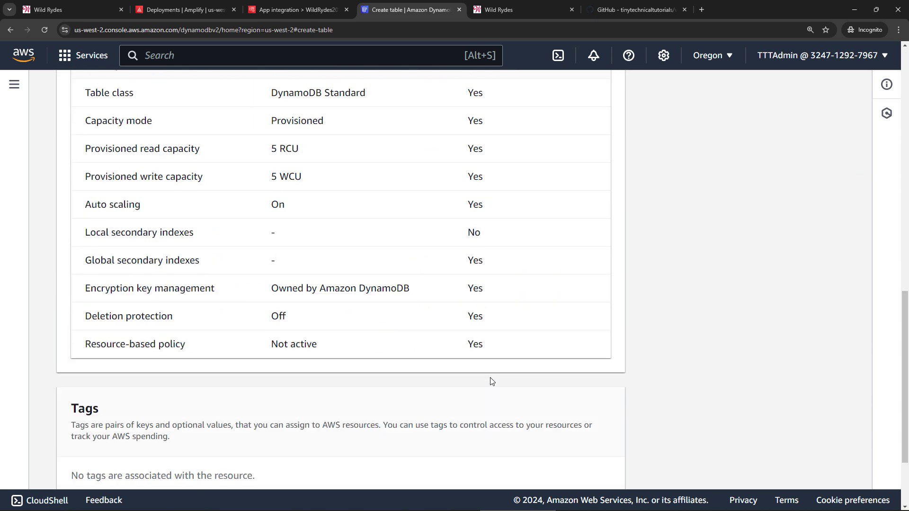
click(581, 464)
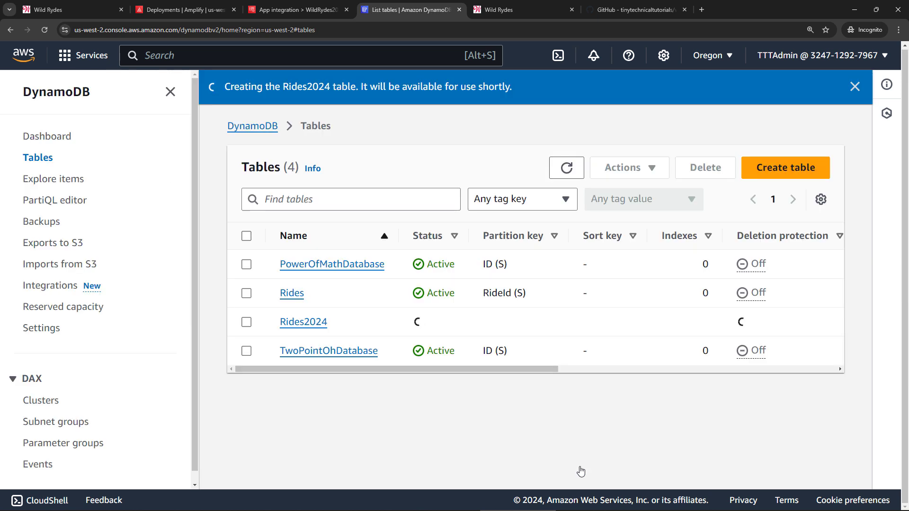
Open the Rides2024 table, expand its additional information, and copy the table's Amazon Resource Name (ARN).
click(303, 324)
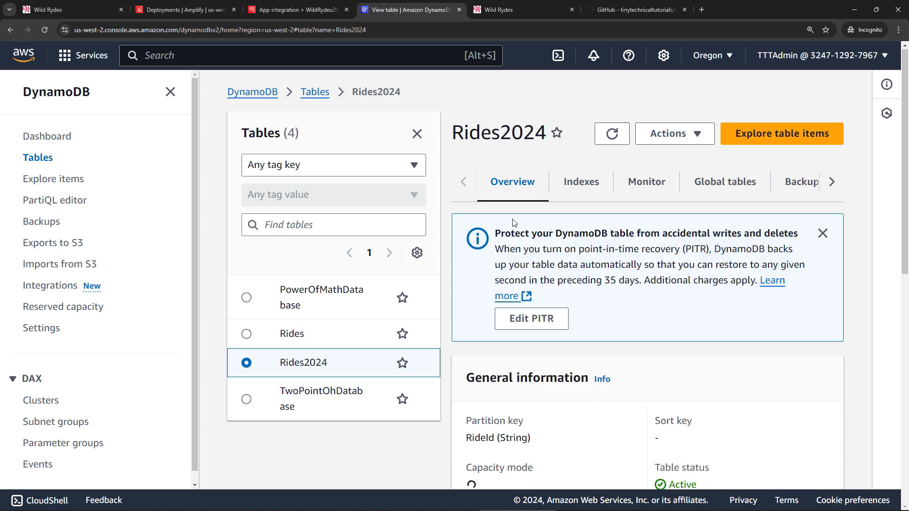
scroll(492, 241, down, 3)
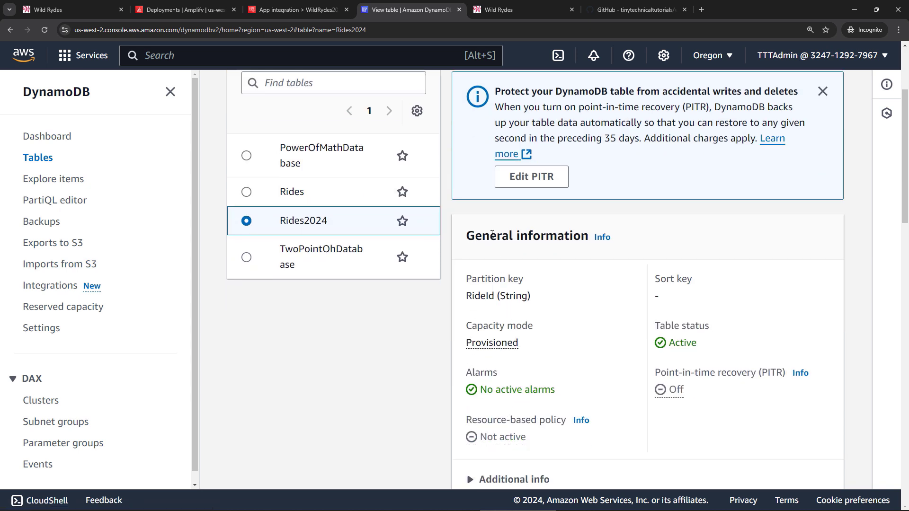
scroll(492, 234, down, 3)
click(471, 338)
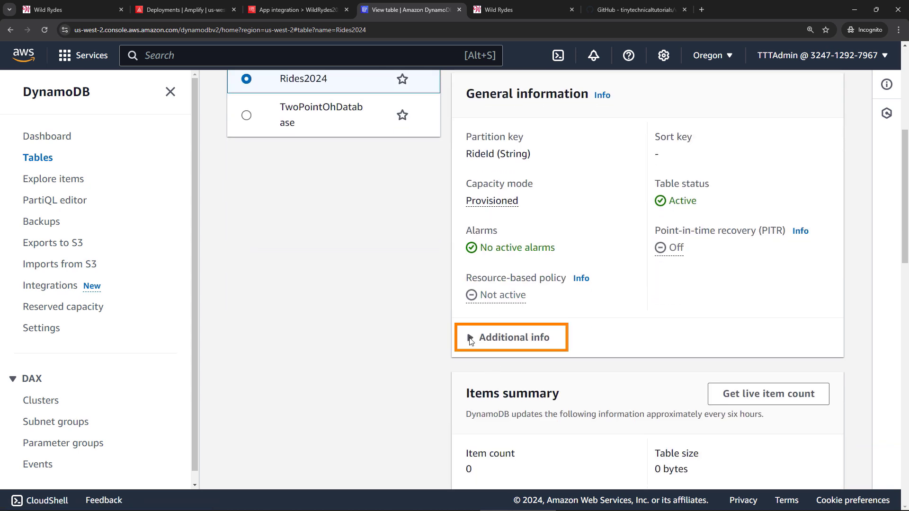
scroll(468, 390, down, 4)
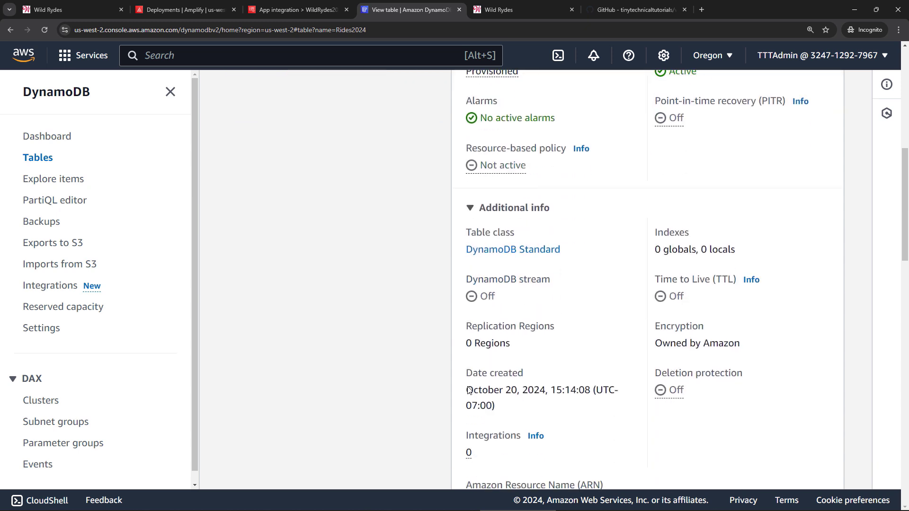
click(474, 443)
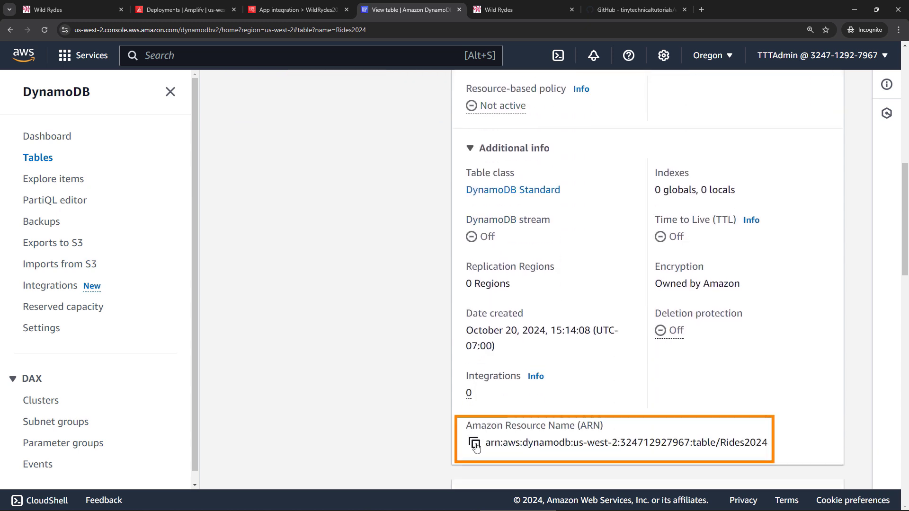
click(475, 443)
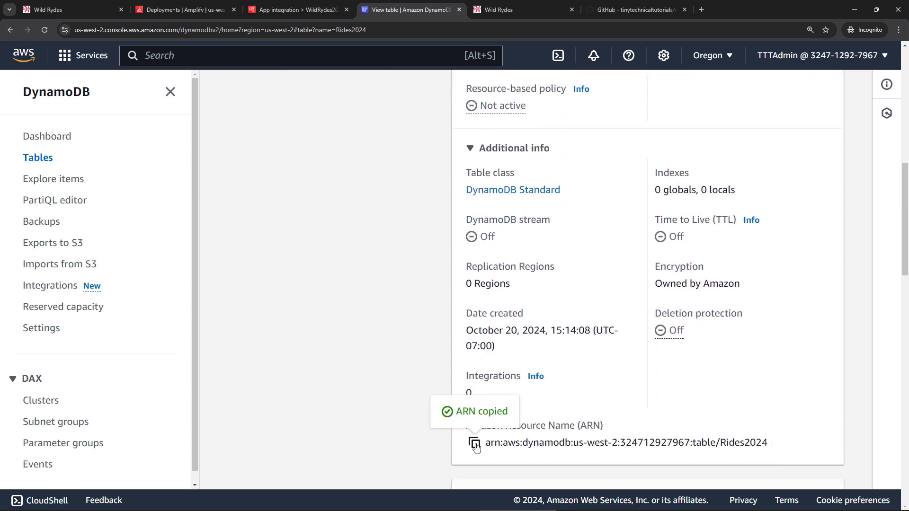
Paste the table ARN into the Notepad note between the client ID and the auth token, and return to the browser.
key(alt+Tab)
click(202, 263)
key(ctrl+v)
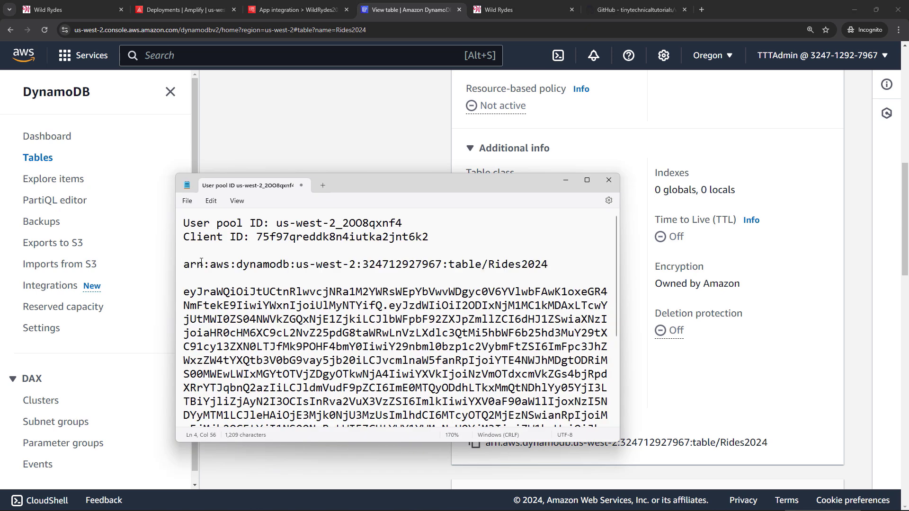
key(alt+Tab)
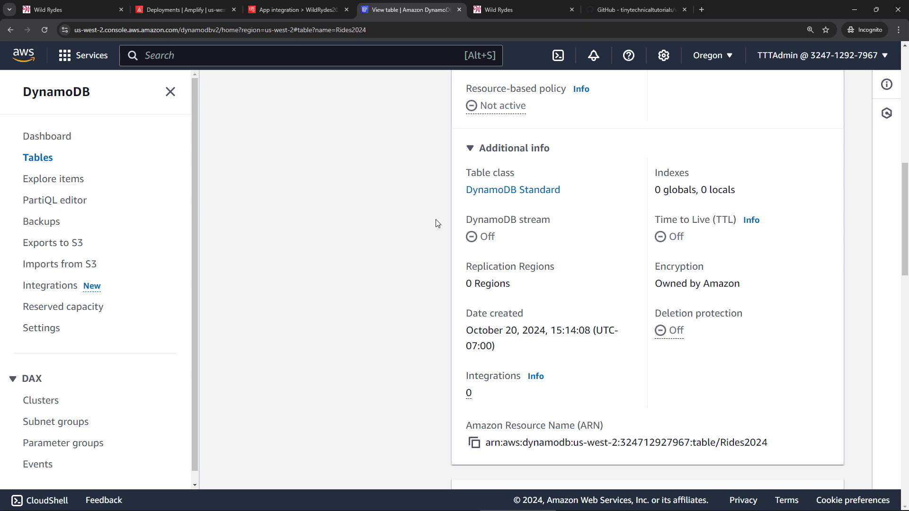
Open the AWS console in a new browser tab, switch to IAM, and show the list of roles.
right_click(40, 59)
click(61, 64)
click(504, 9)
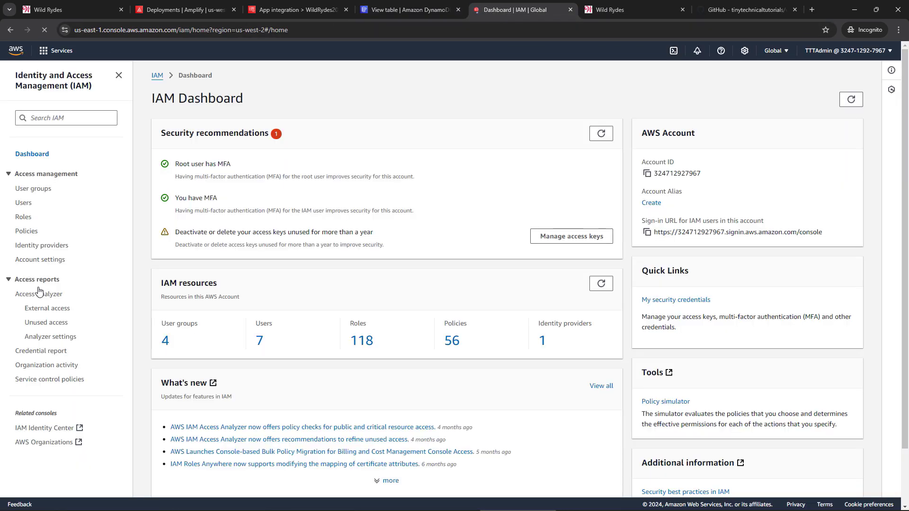
click(25, 218)
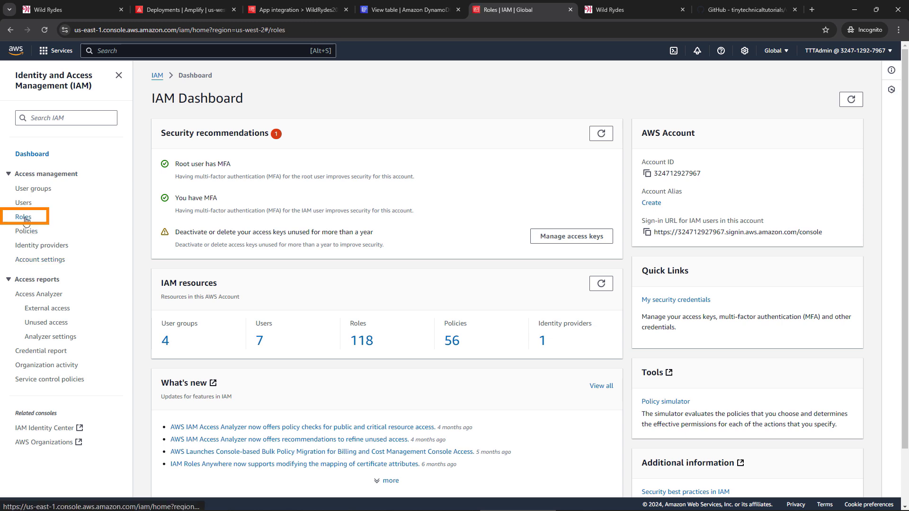
key(ctrl+plus)
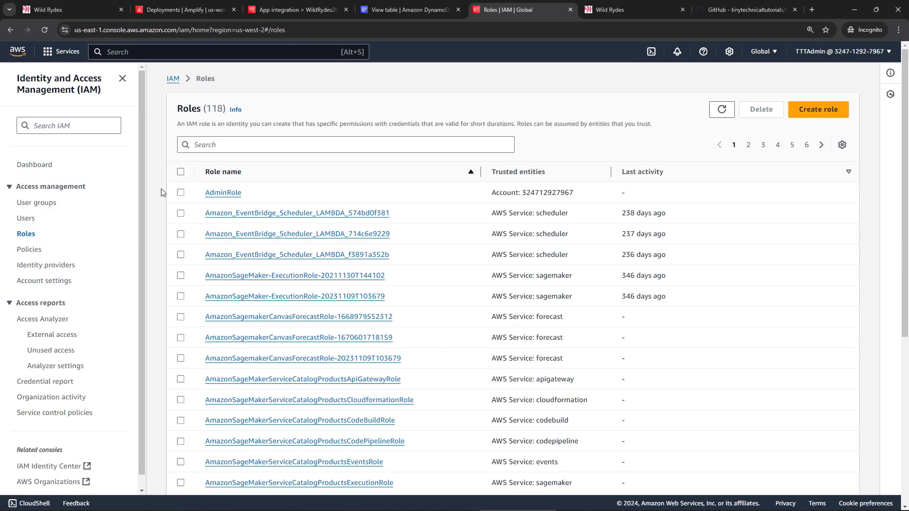
Start creating an IAM role with AWS service as the trusted entity and Lambda as the use case, and continue to permissions.
click(800, 118)
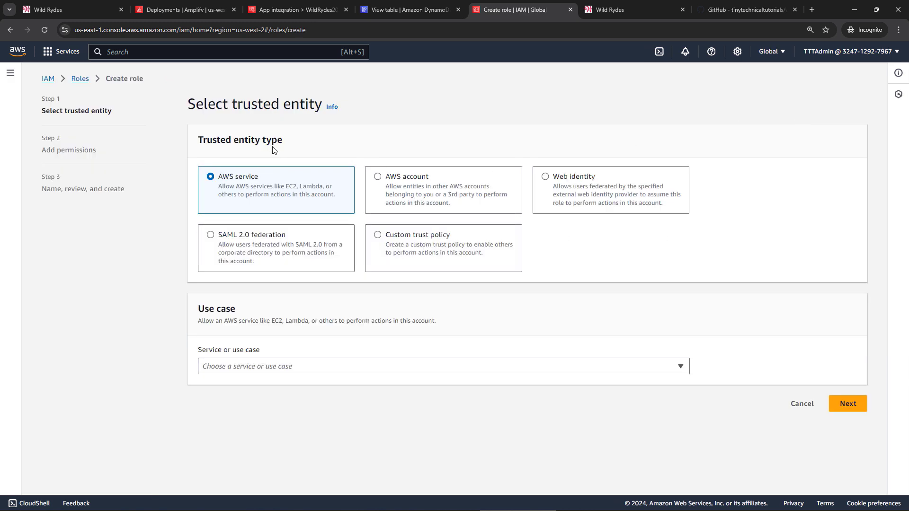
click(314, 370)
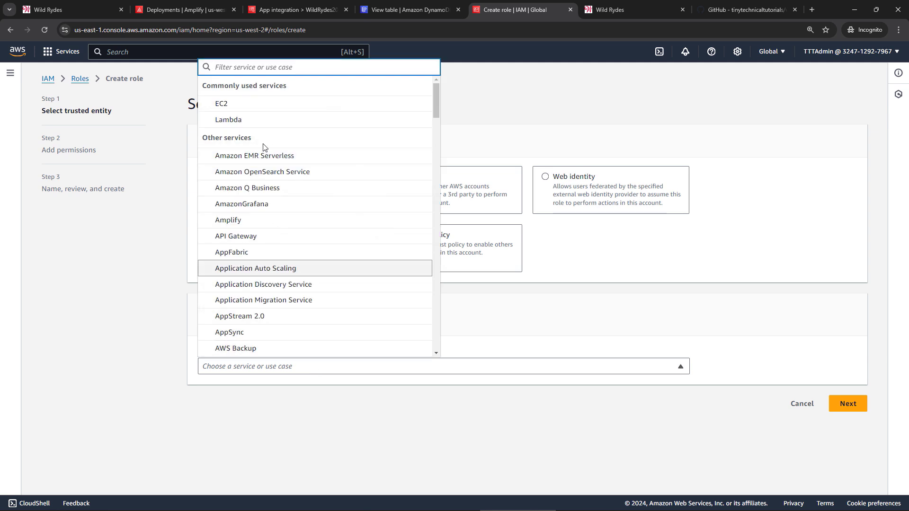
click(241, 123)
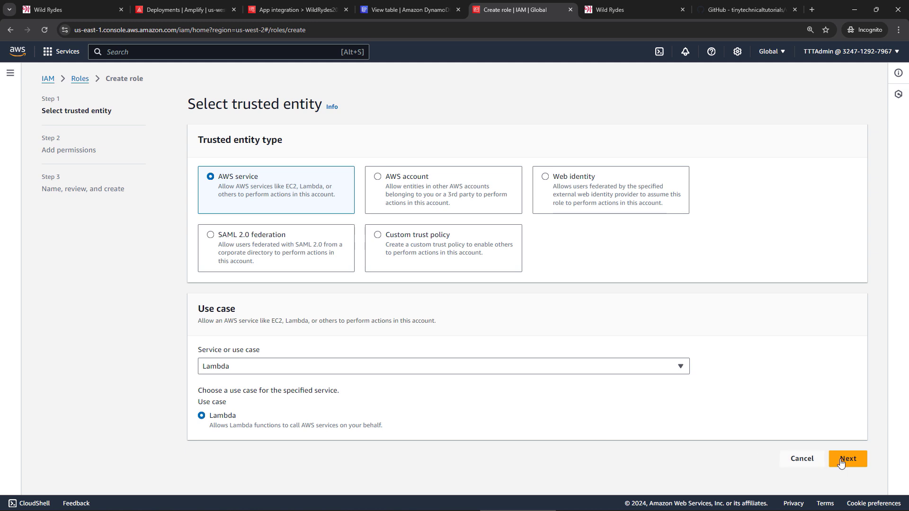
click(853, 467)
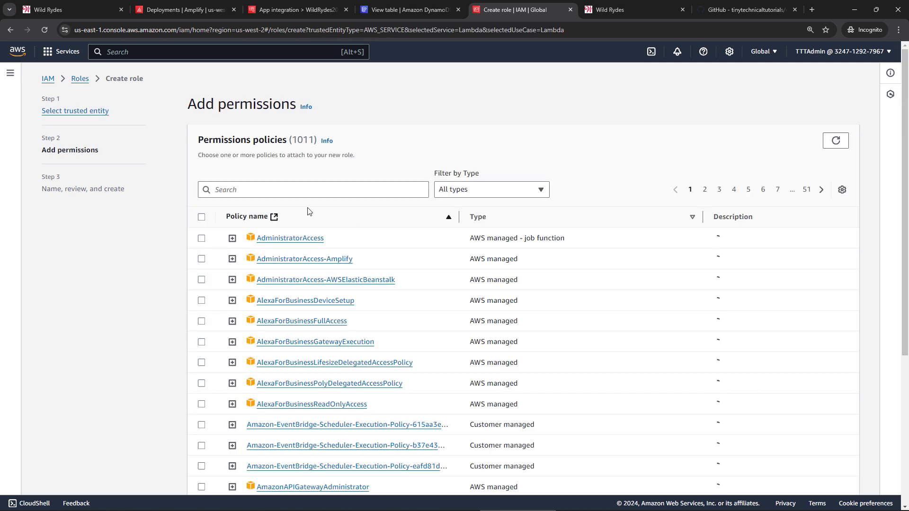
Filter the permissions policies by lambda, select AWSLambdaBasicExecutionRole for the new role, and continue to the review page.
click(237, 191)
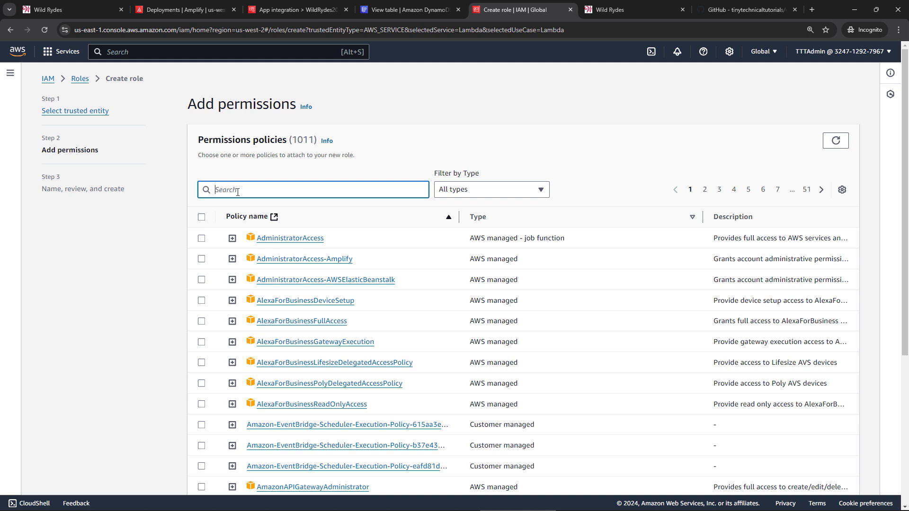
text(lambda)
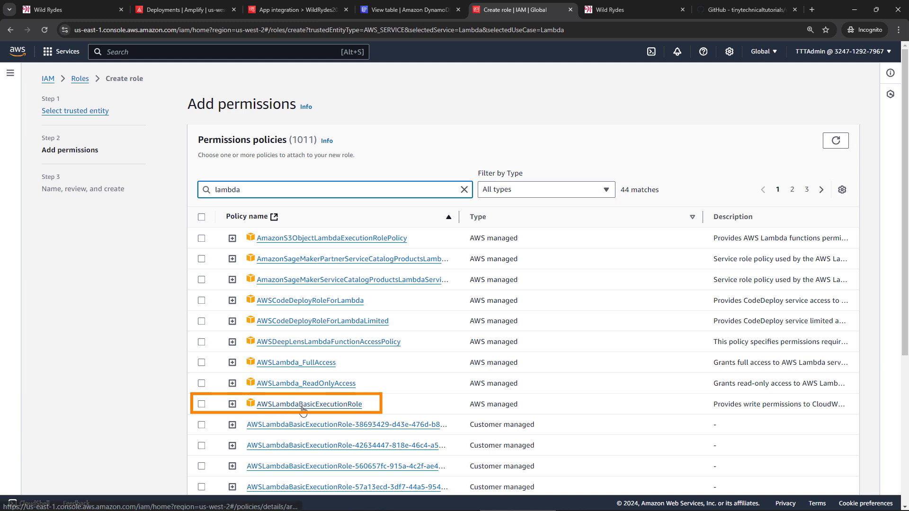
click(203, 405)
scroll(708, 390, down, 5)
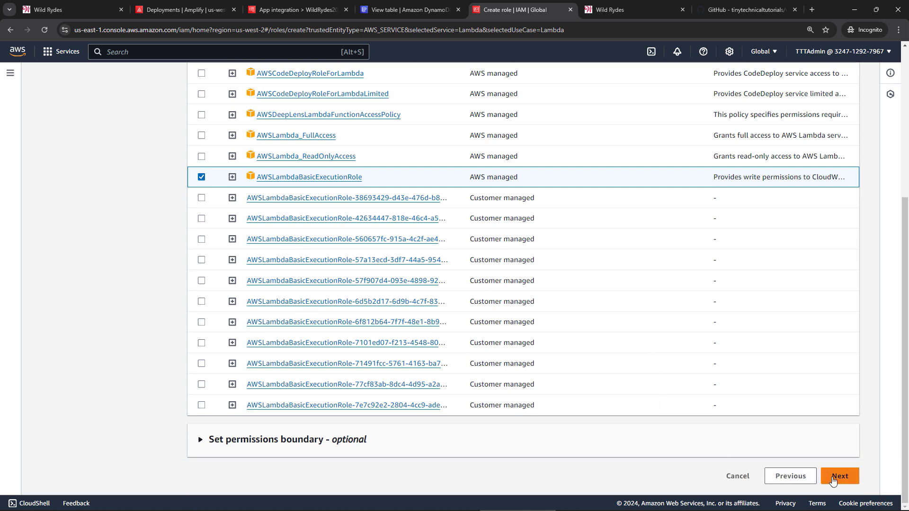
click(833, 480)
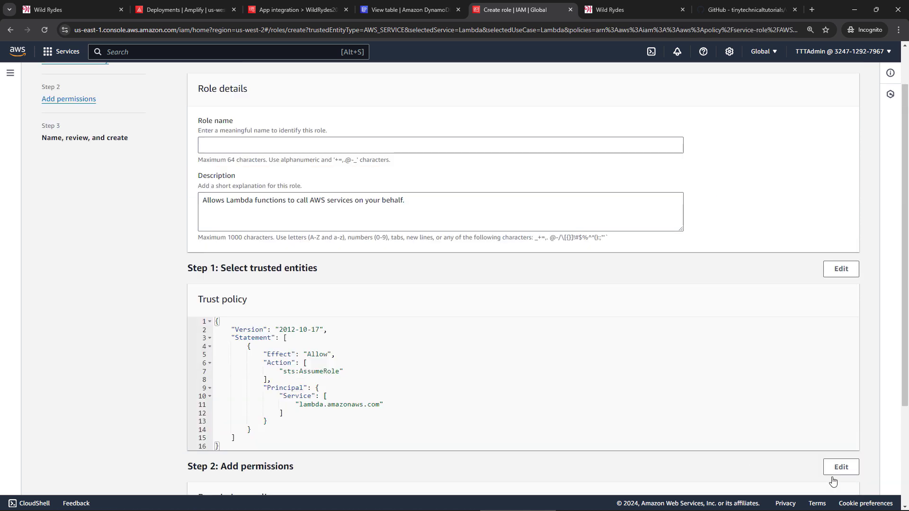
Name the role WildRydesLambda2024, keep the default description, and create it.
click(211, 145)
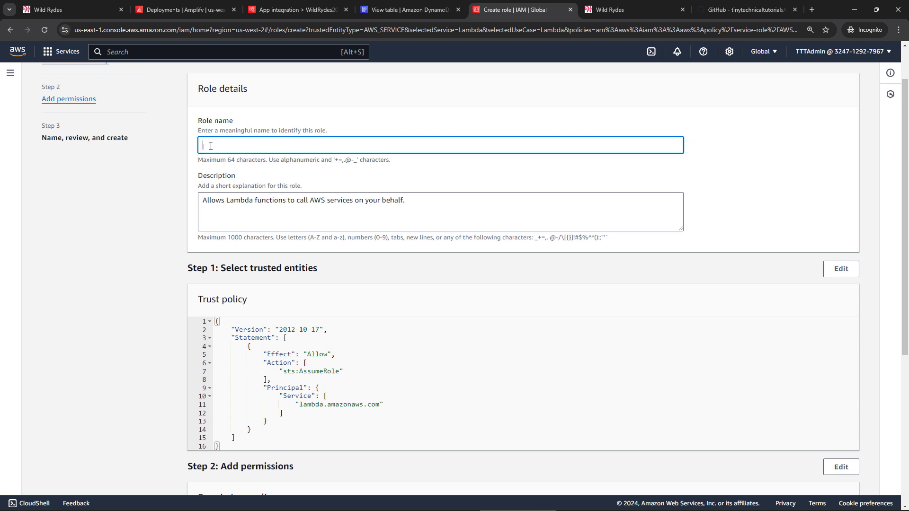
key(ctrl+v)
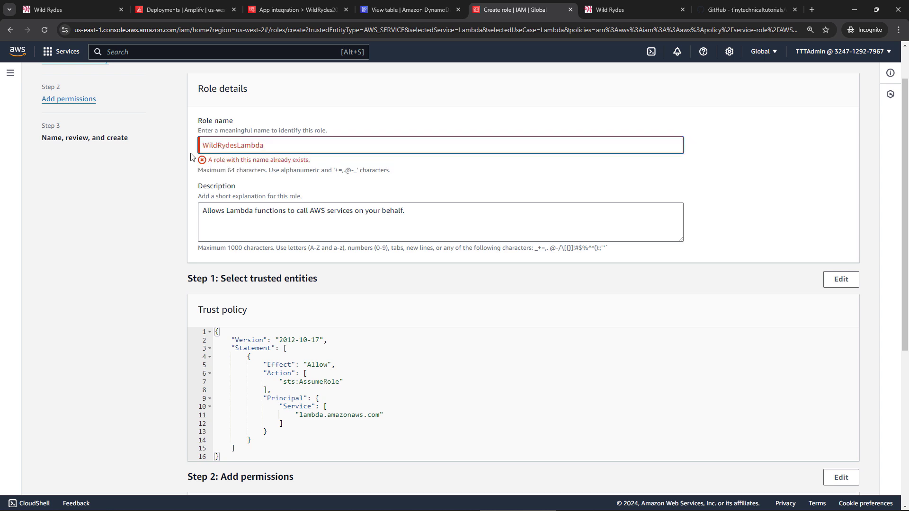
text(2024)
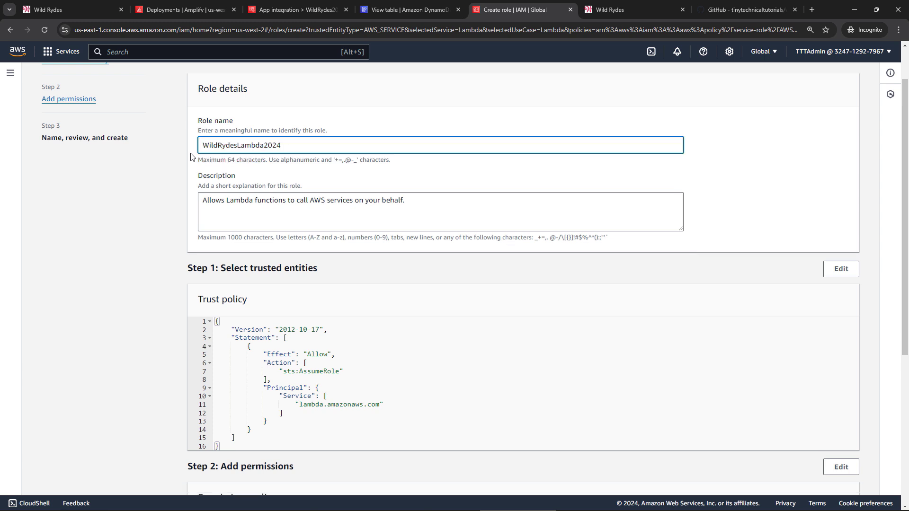
scroll(213, 175, down, 5)
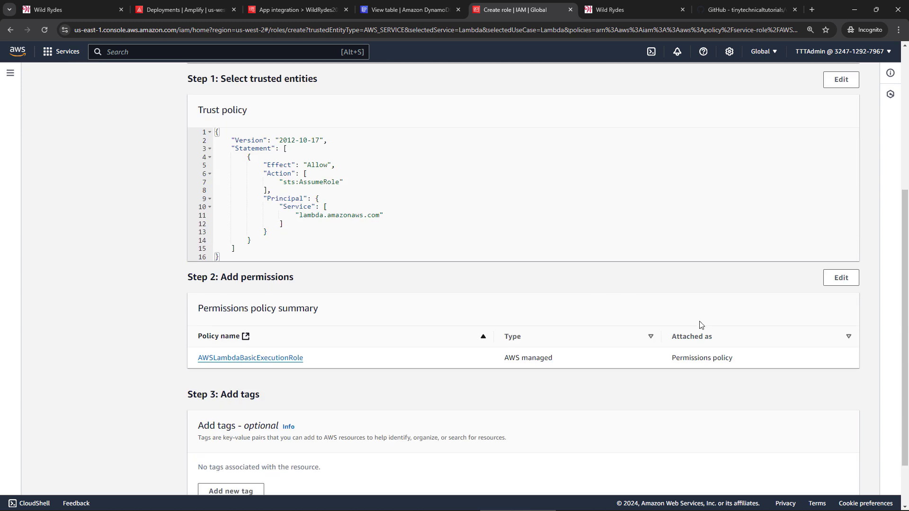
click(837, 482)
Search the roles for wild, open WildRydesLambda2024, and start creating an inline policy for it.
click(228, 174)
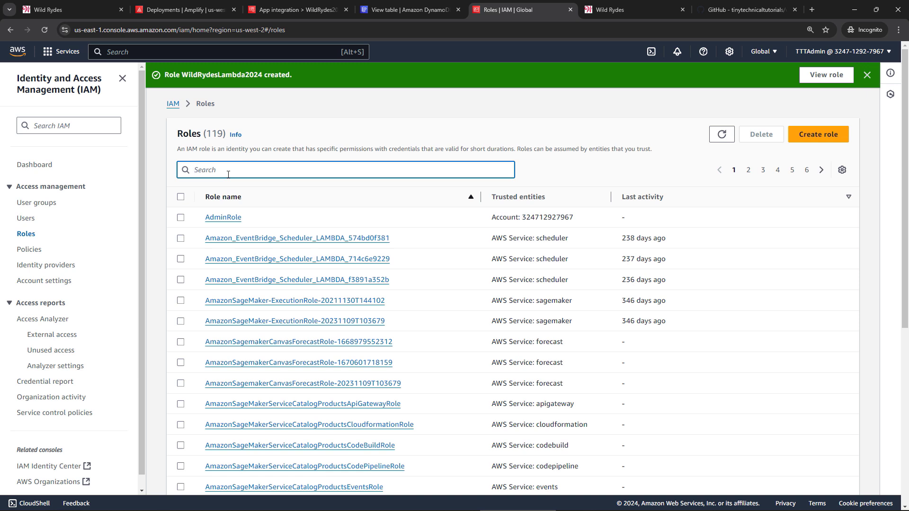
text(wild)
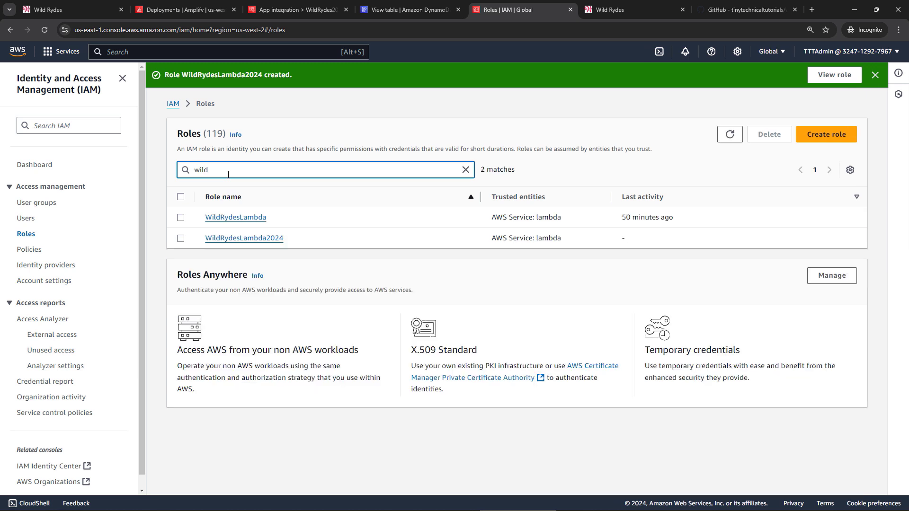
click(241, 243)
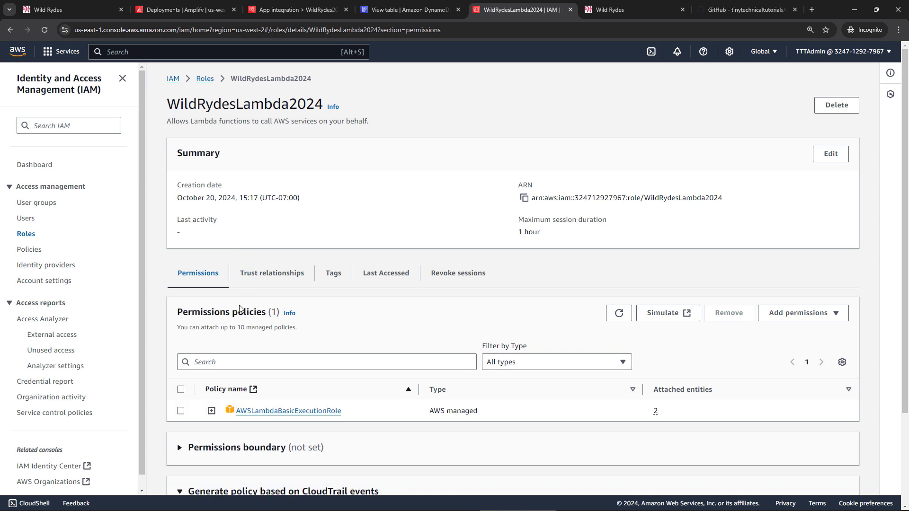
click(779, 318)
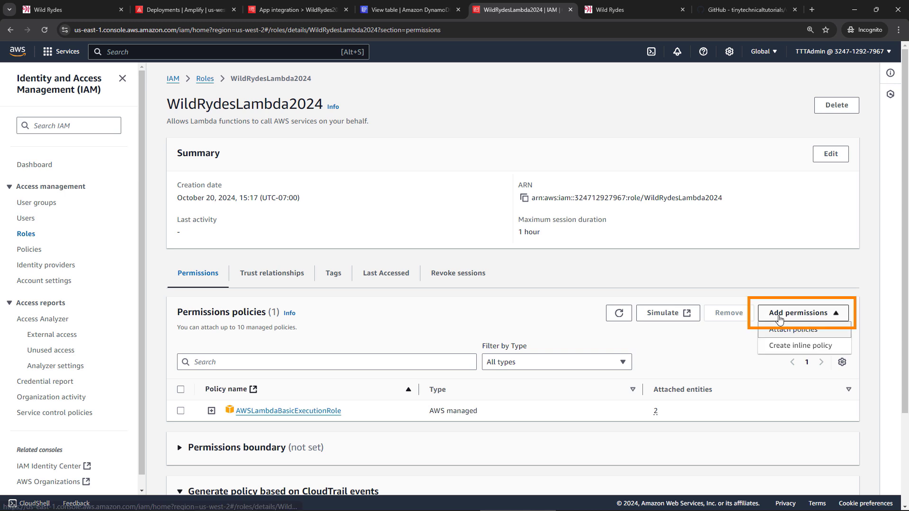
click(771, 349)
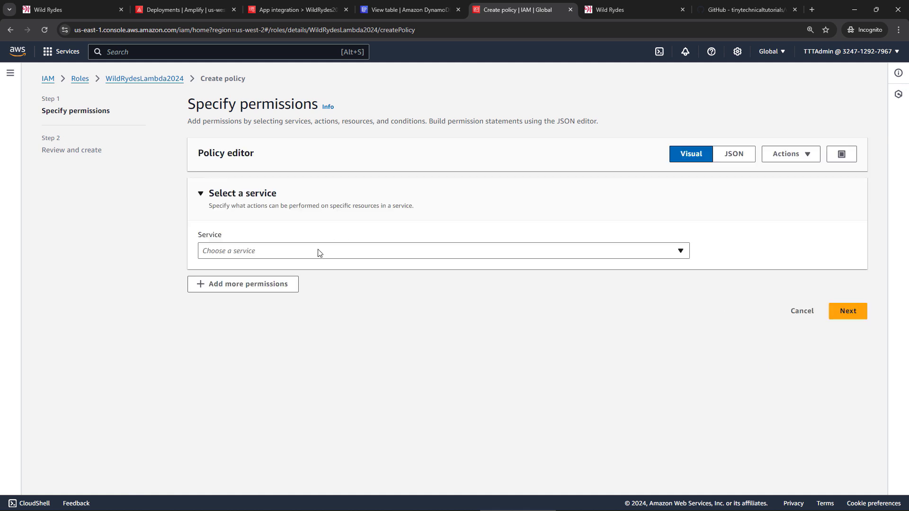
Choose DynamoDB as the inline policy's service and allow its PutItem write action.
click(318, 252)
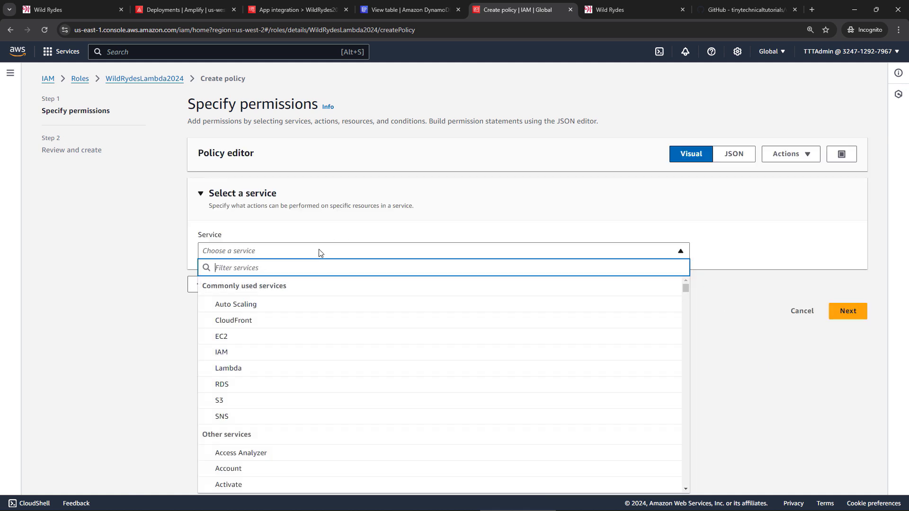
text(dynamo)
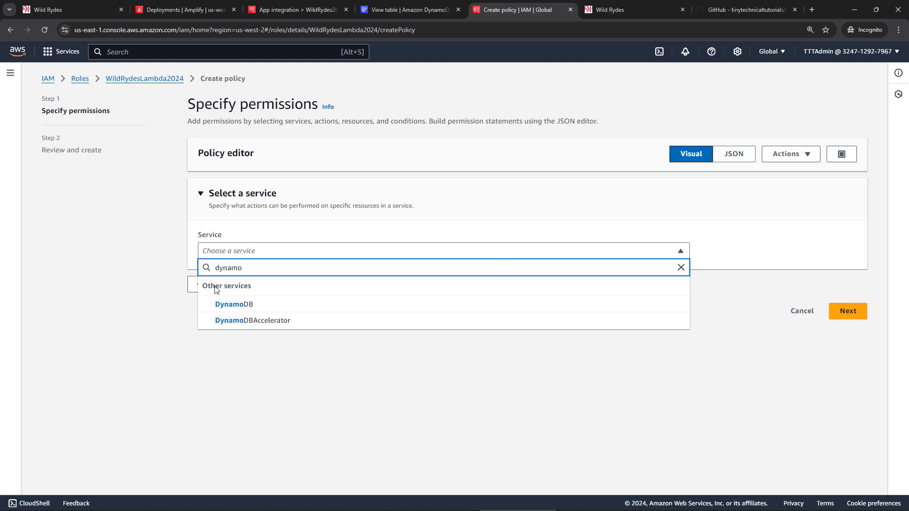
click(229, 304)
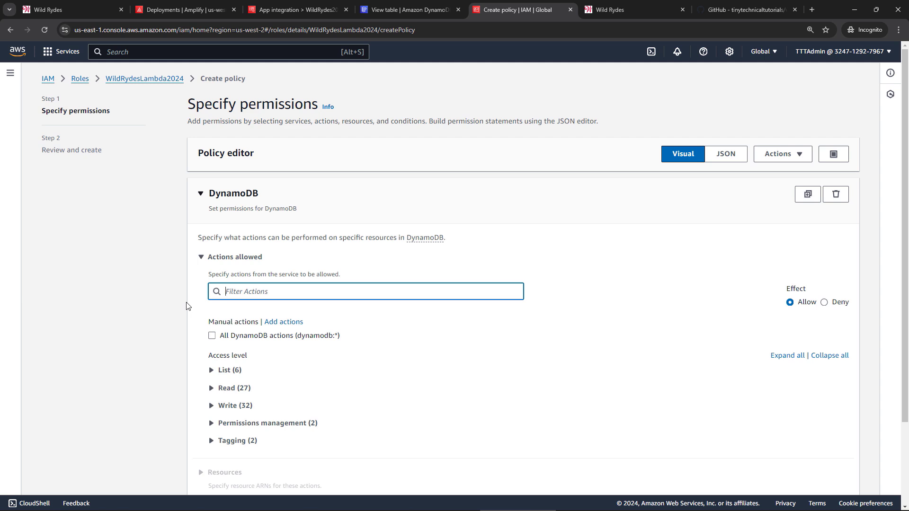
text(putitem)
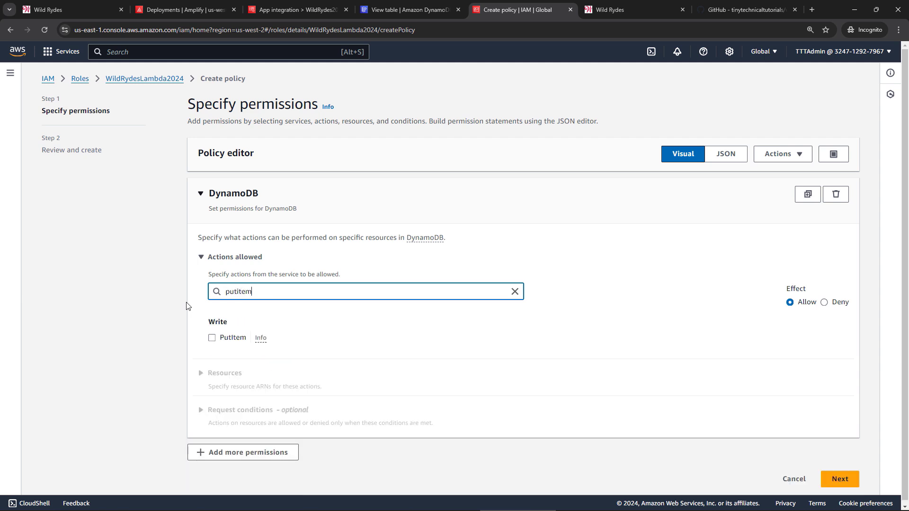
click(211, 337)
Restrict the PutItem permission to the Rides2024 table by adding the table ARN saved in the notes as text.
scroll(213, 340, down, 2)
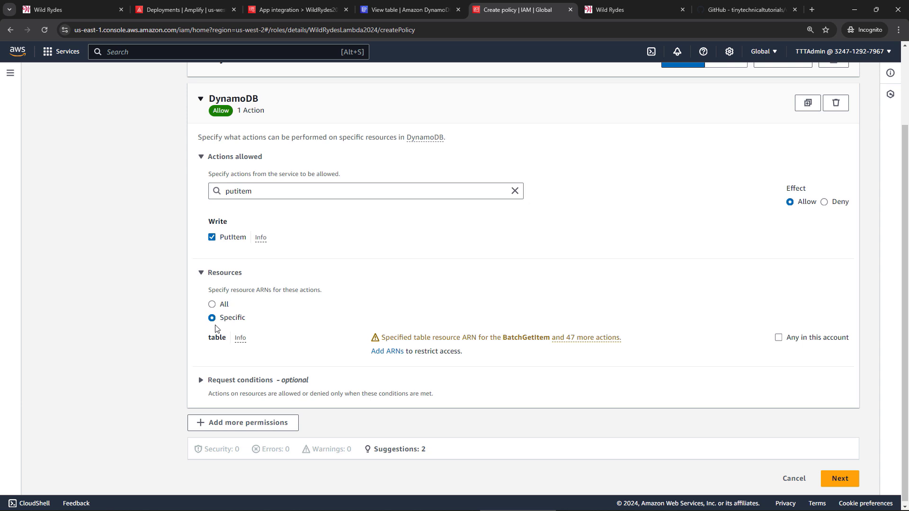
key(alt+Tab)
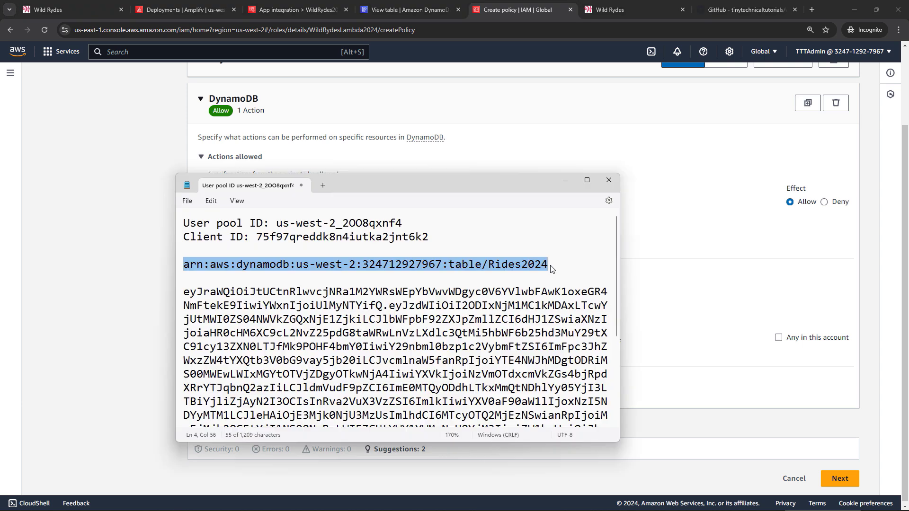
click(564, 179)
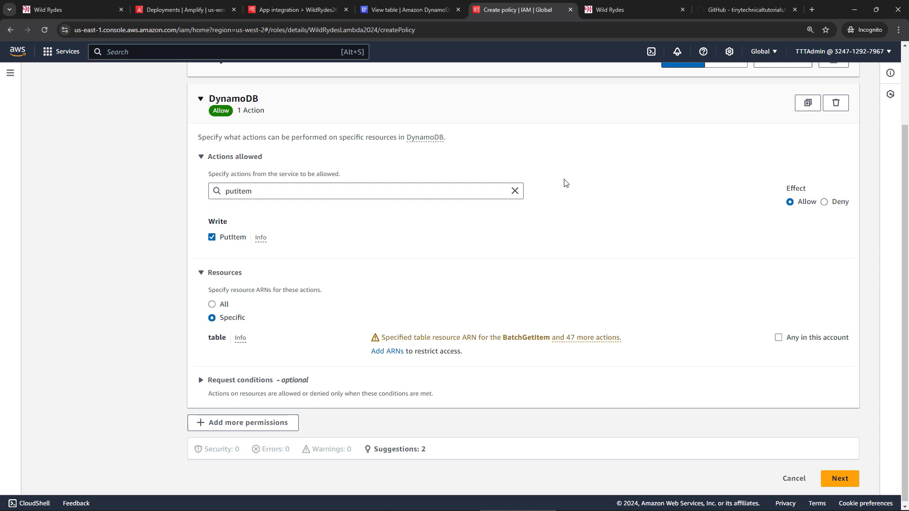
click(384, 354)
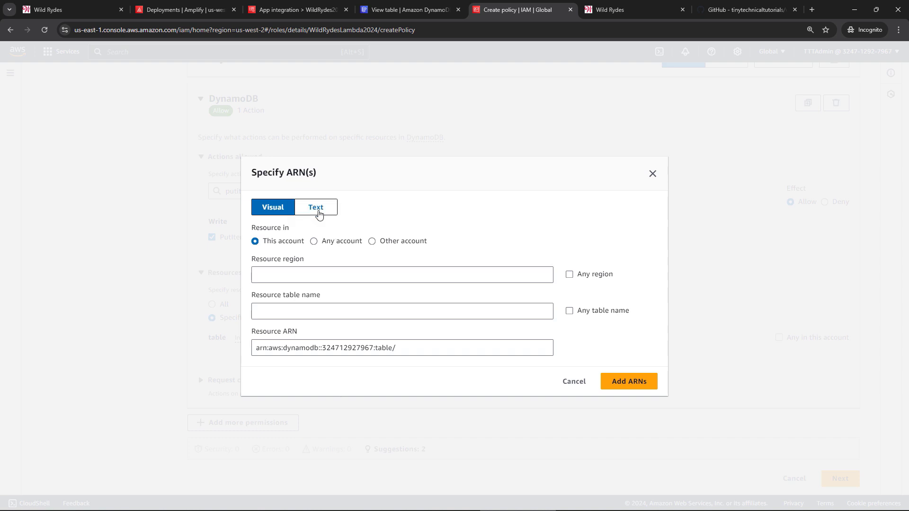
click(318, 208)
click(316, 257)
key(ctrl+v)
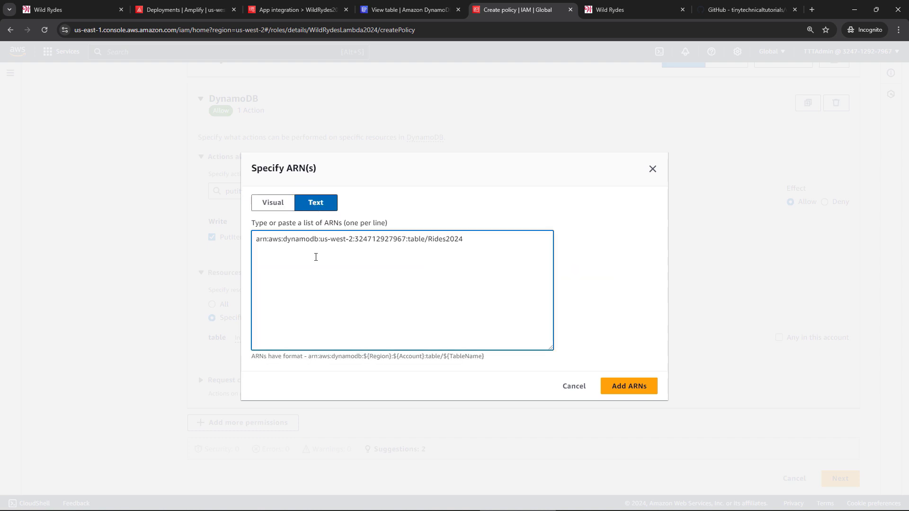
click(615, 389)
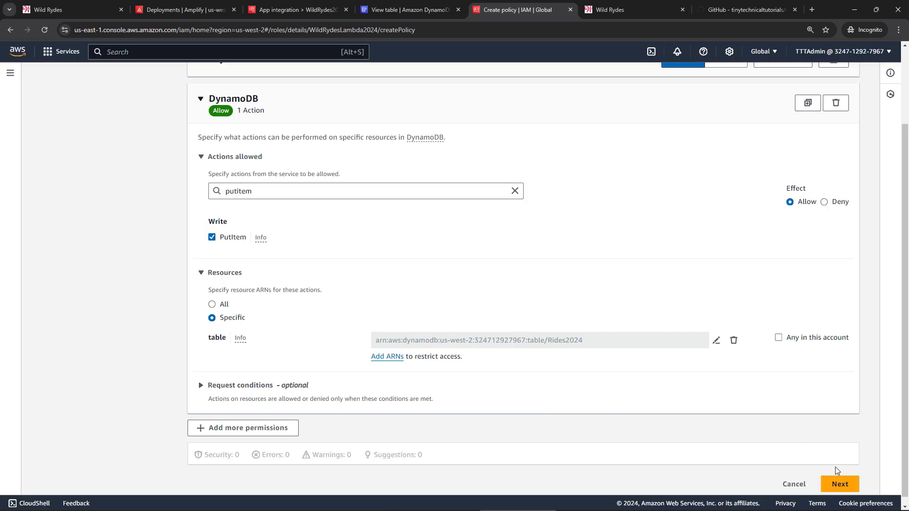
Continue to the policy review, name the inline policy DynamoDBWriteAccess, and create it.
click(837, 484)
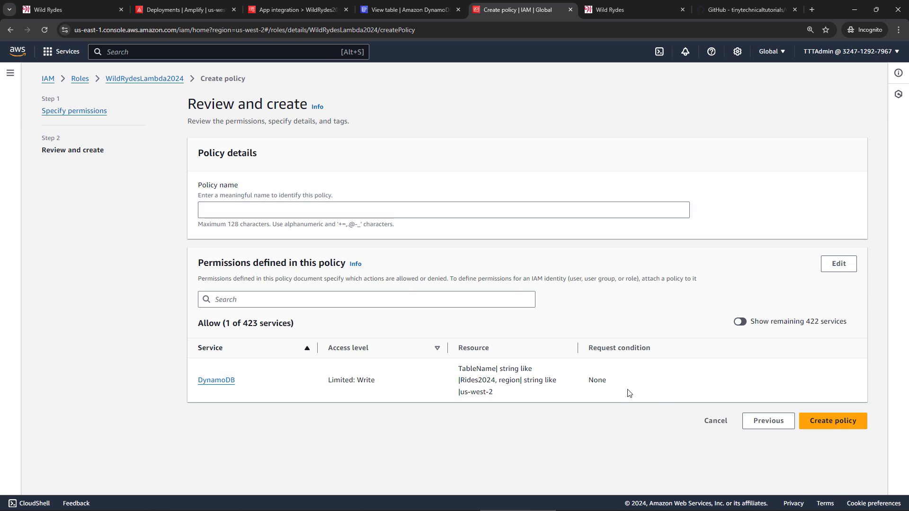
click(213, 214)
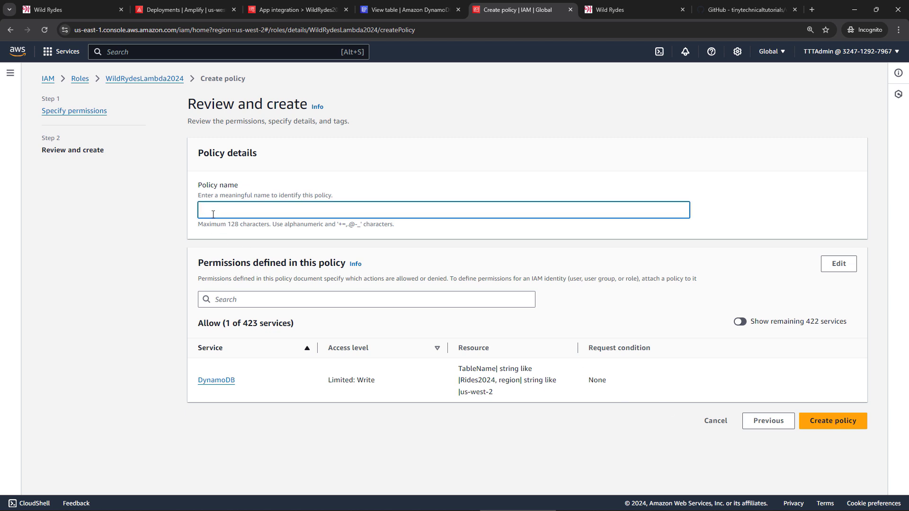
text(DynamoDBWriteAccess)
click(832, 420)
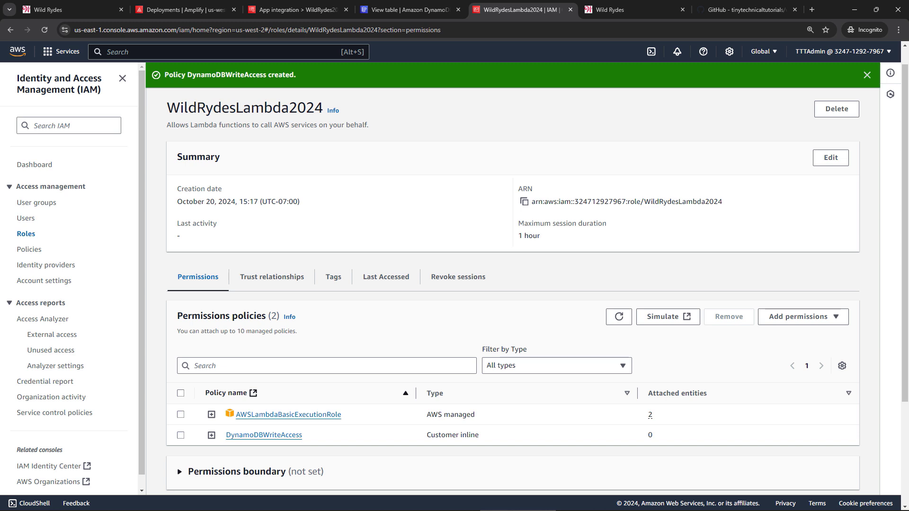
Open the AWS console home in a new browser tab, go to Lambda, and start creating a function.
right_click(22, 56)
click(33, 64)
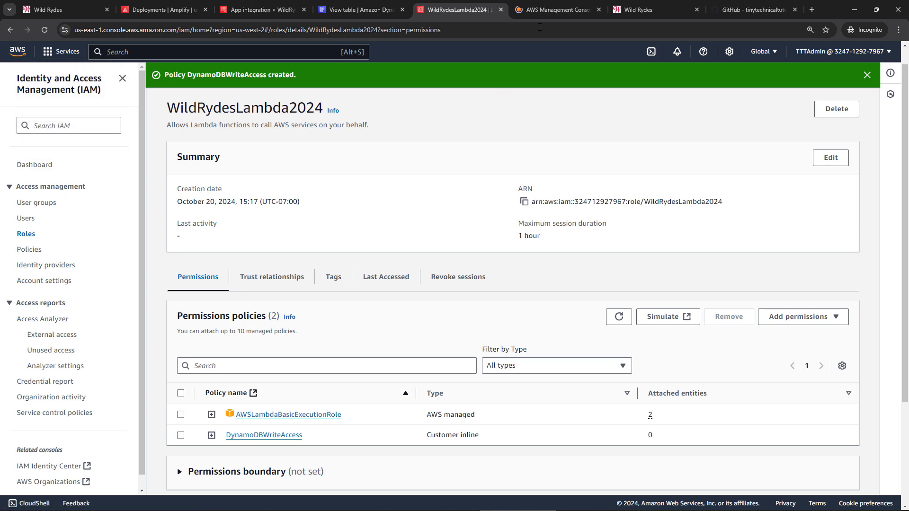
click(541, 16)
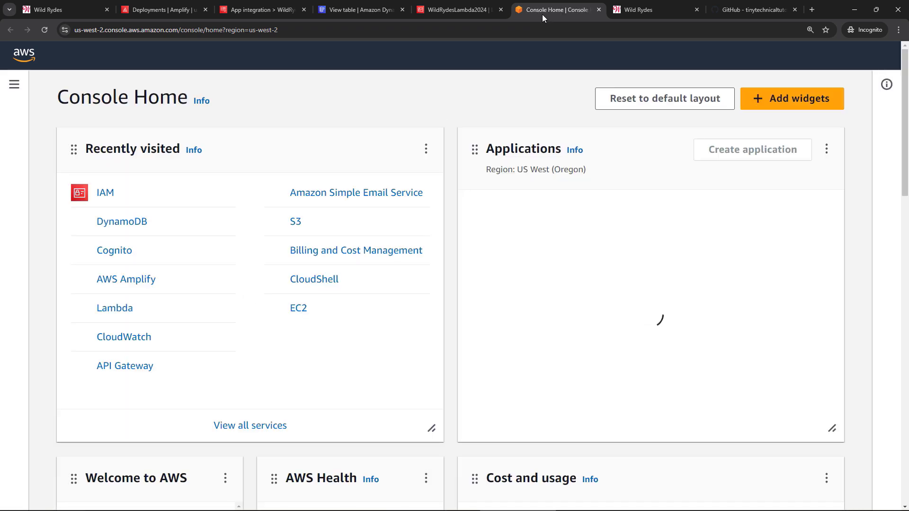
click(110, 310)
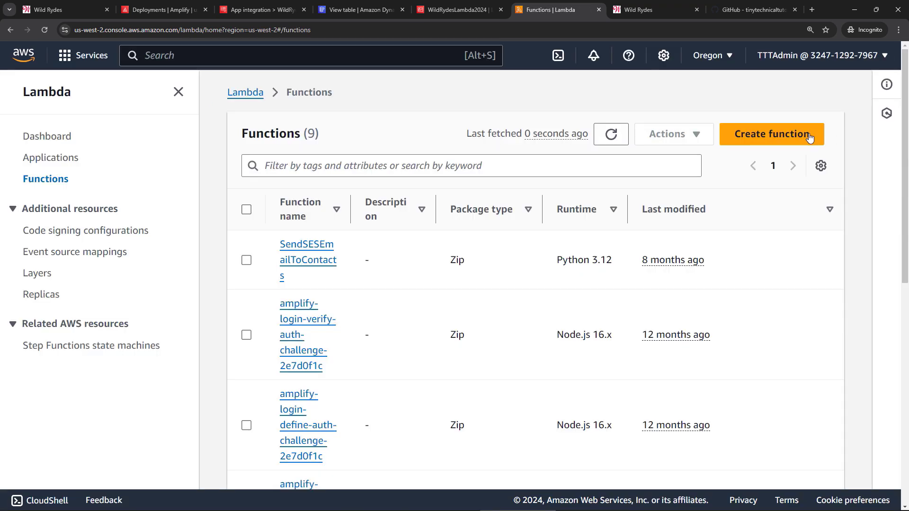
click(786, 138)
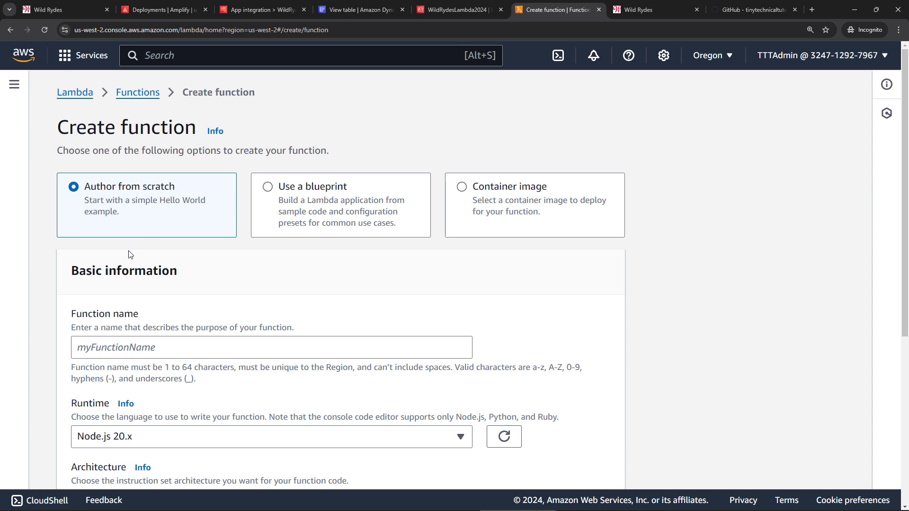
Name the new from-scratch Lambda function RequestUnicorn2024.
scroll(128, 251, down, 2)
click(79, 252)
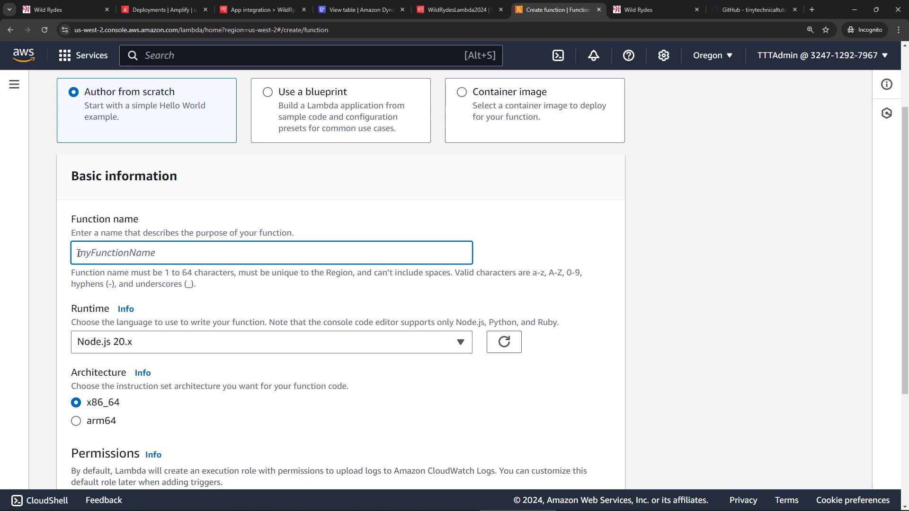
text(RequestUnicorn)
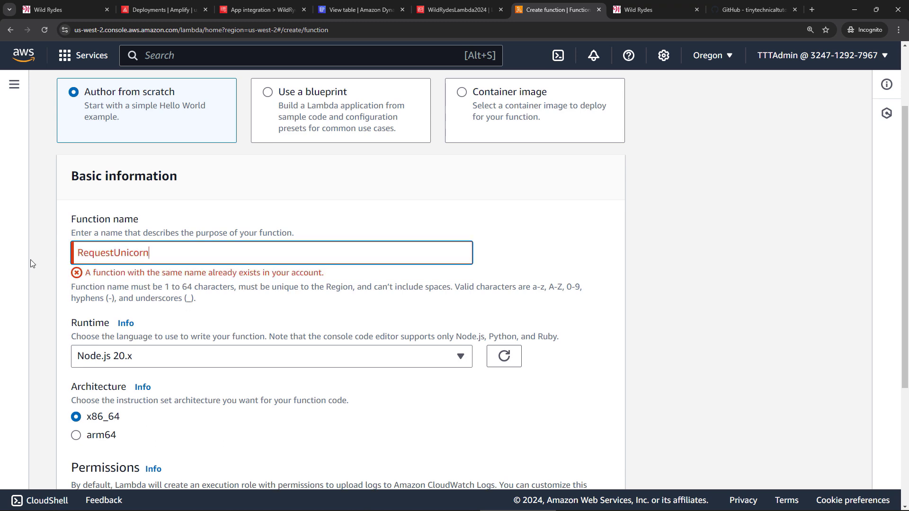
text(2002)
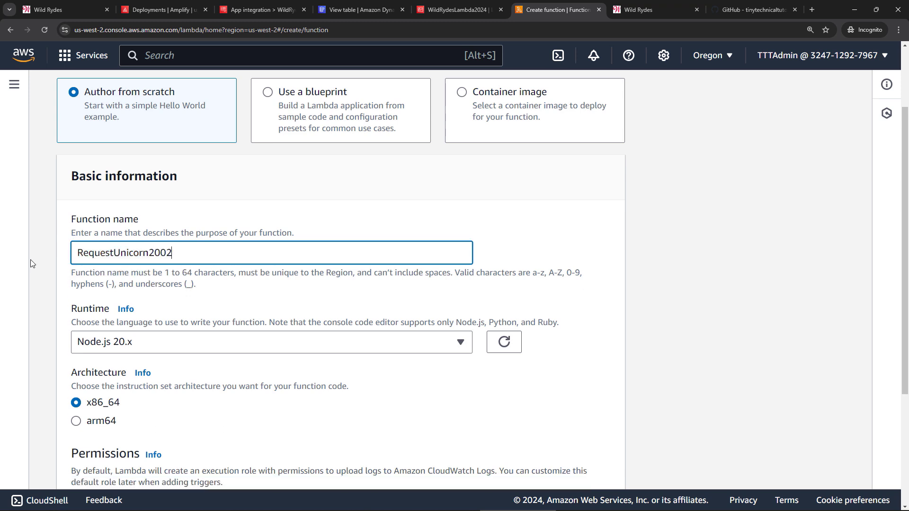
key(BackSpace)
text(24)
Assign the existing role WildRydesLambda2024 as the function's execution role and create the function.
scroll(31, 255, down, 2)
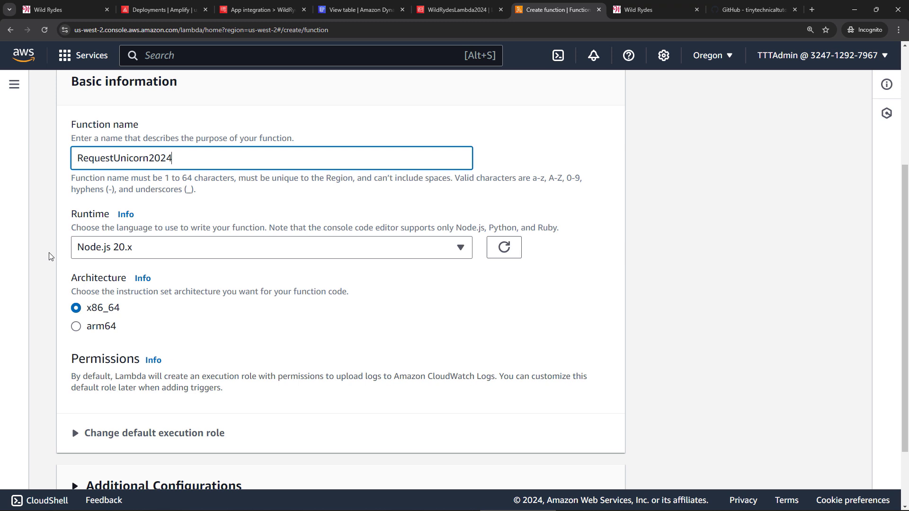
scroll(51, 256, down, 2)
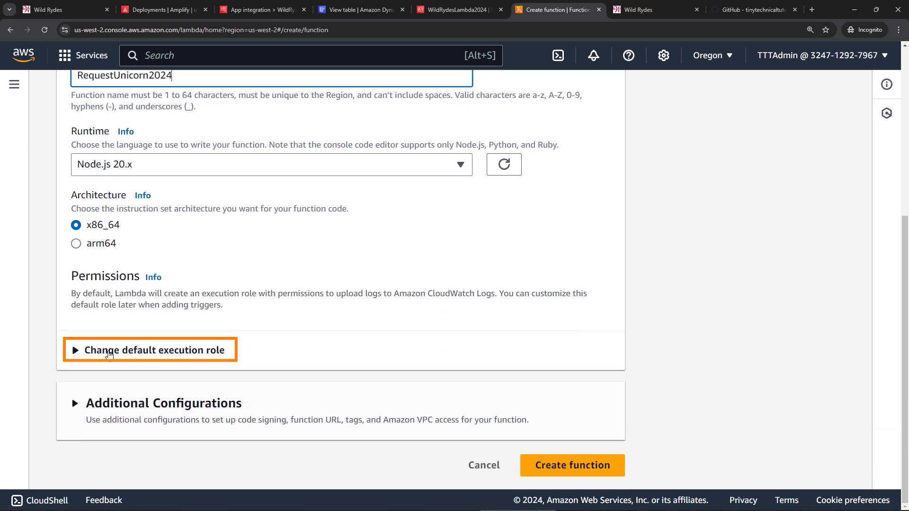
click(76, 351)
scroll(104, 341, down, 3)
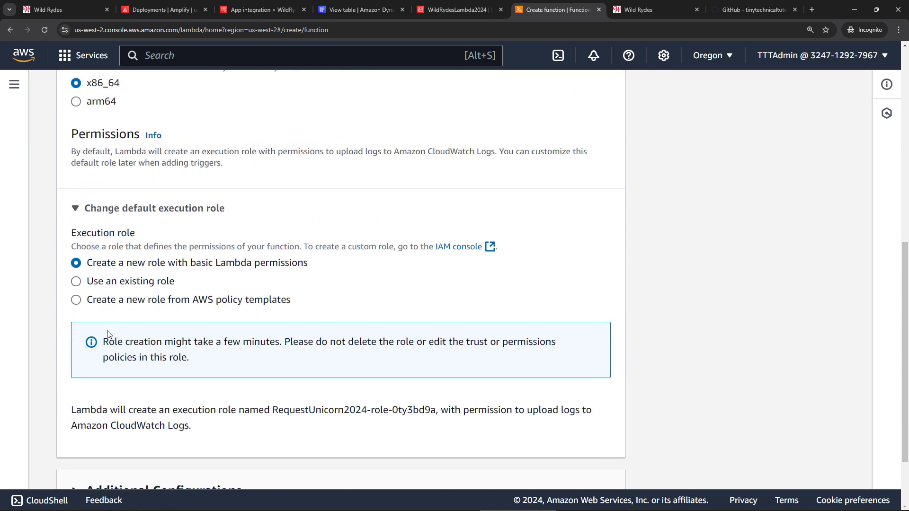
click(75, 283)
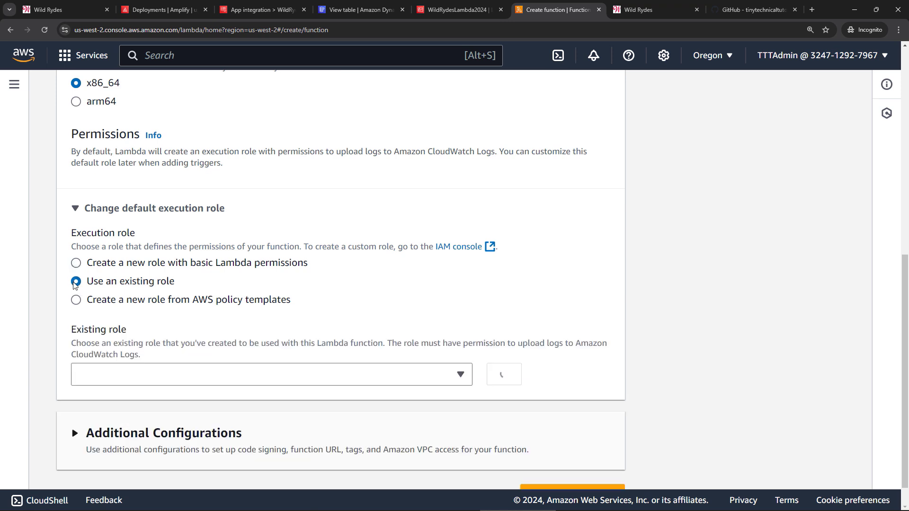
click(181, 380)
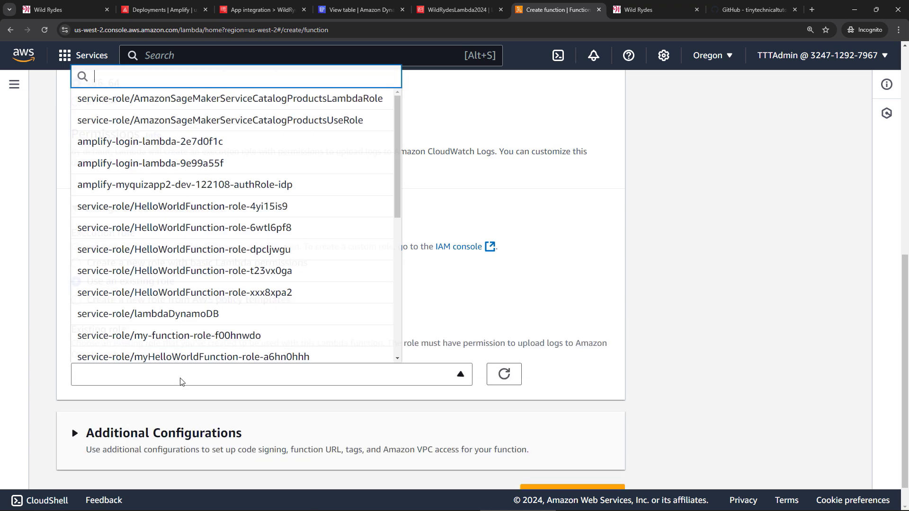
text(wild)
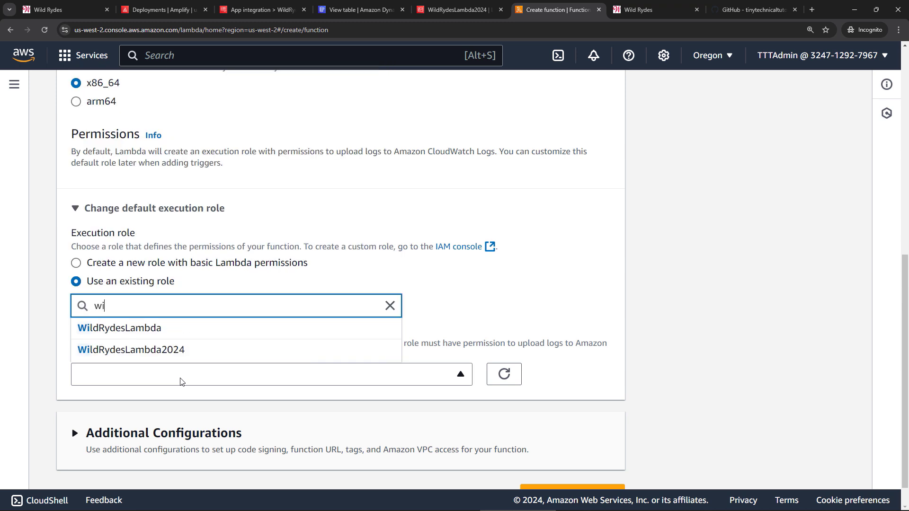
click(173, 350)
scroll(174, 356, down, 1)
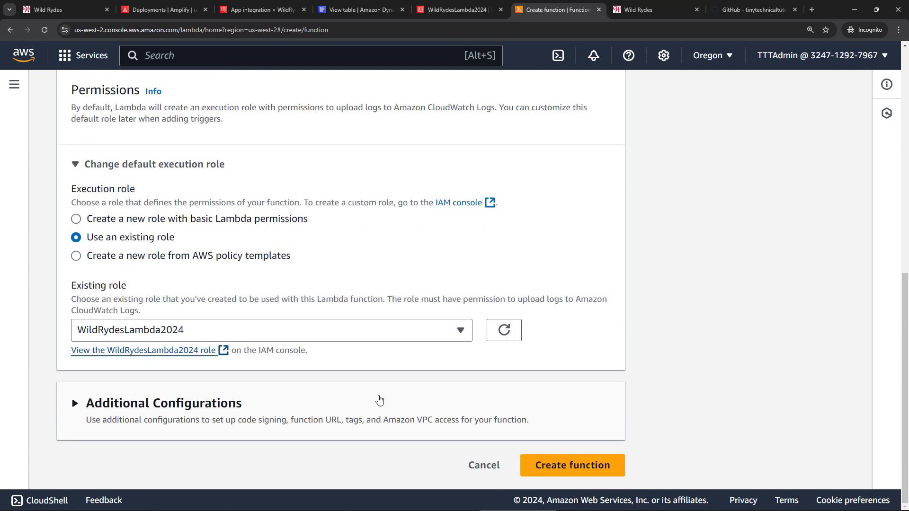
click(597, 473)
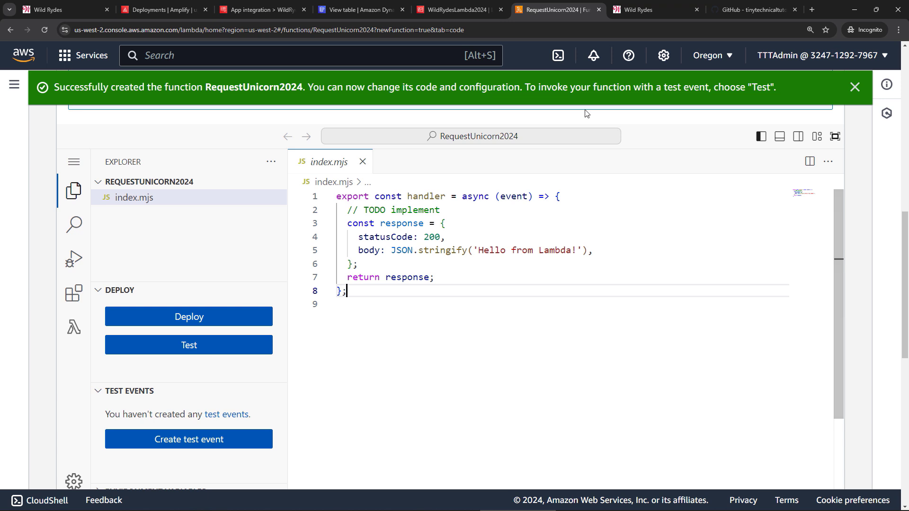
Switch to the wildrydes-site GitHub repository and copy the Lambda function code from its README.
click(726, 10)
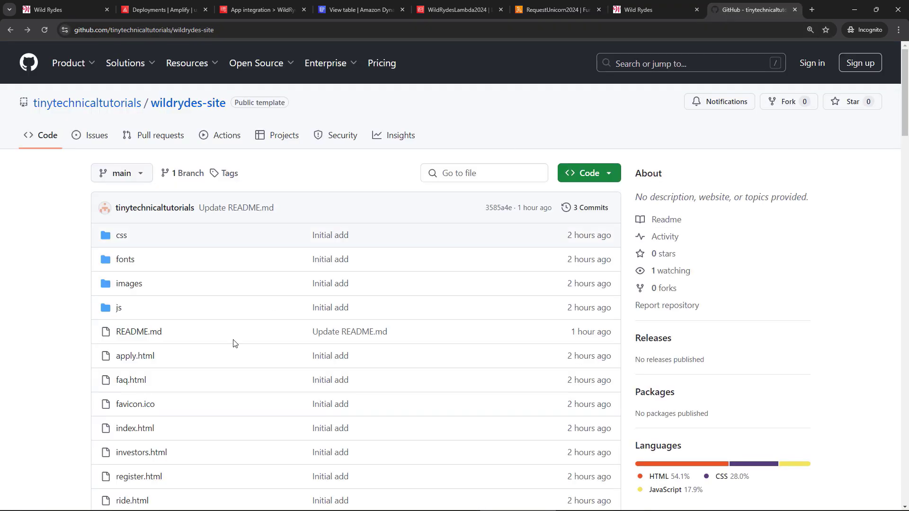
scroll(233, 346, down, 9)
scroll(237, 314, down, 10)
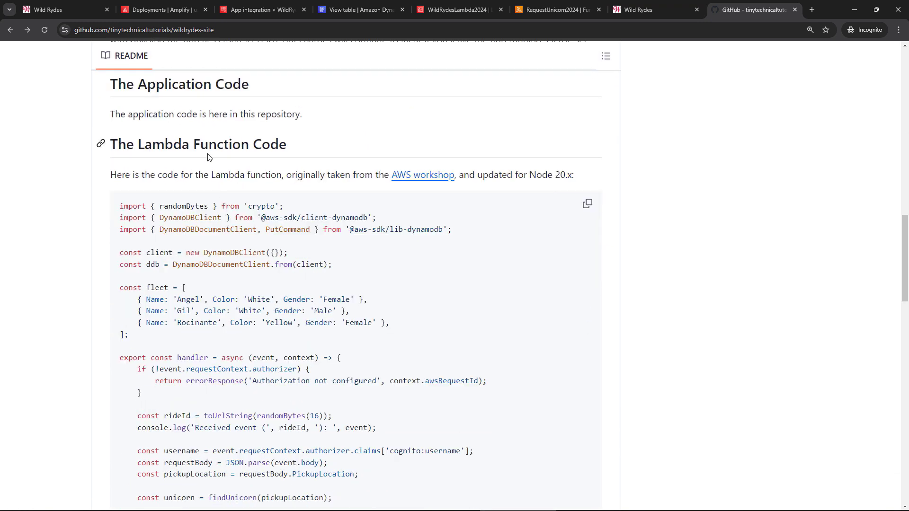
click(587, 206)
scroll(178, 322, down, 5)
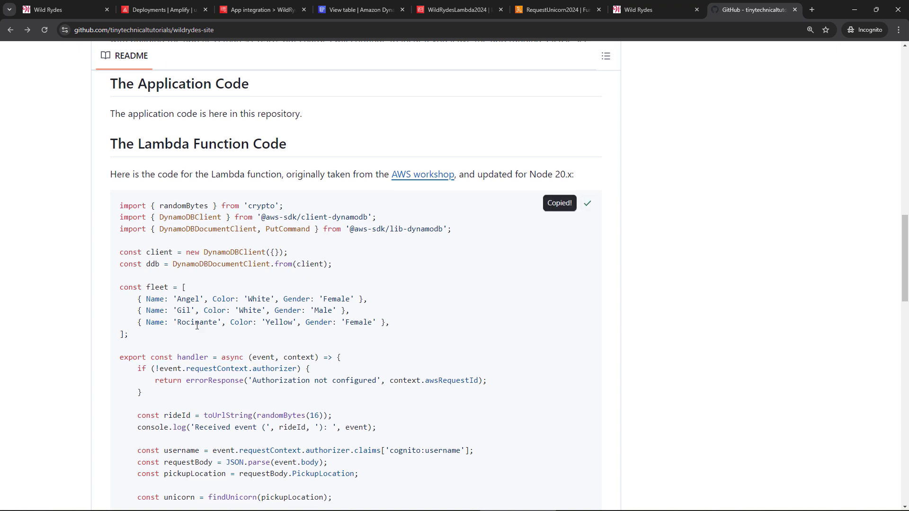
scroll(194, 324, down, 13)
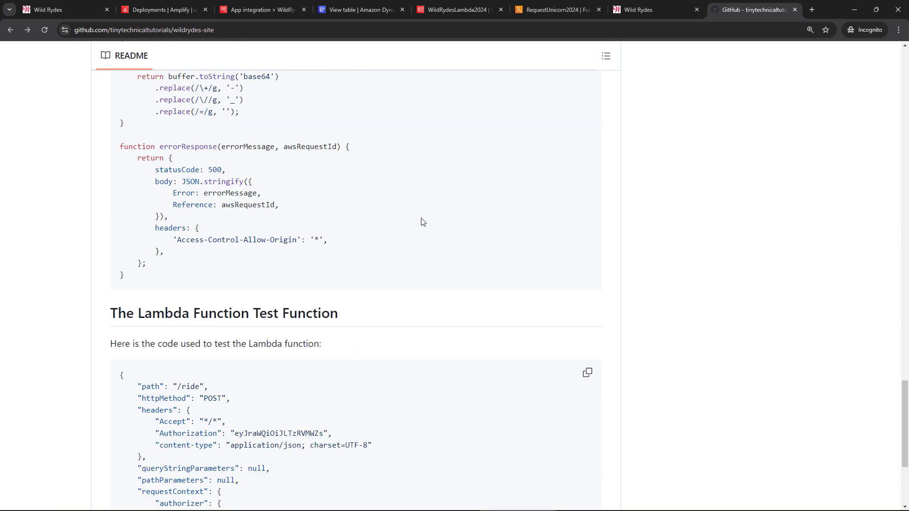
Return to the RequestUnicorn2024 function and replace all code in index.mjs with the copied Lambda function code.
click(558, 10)
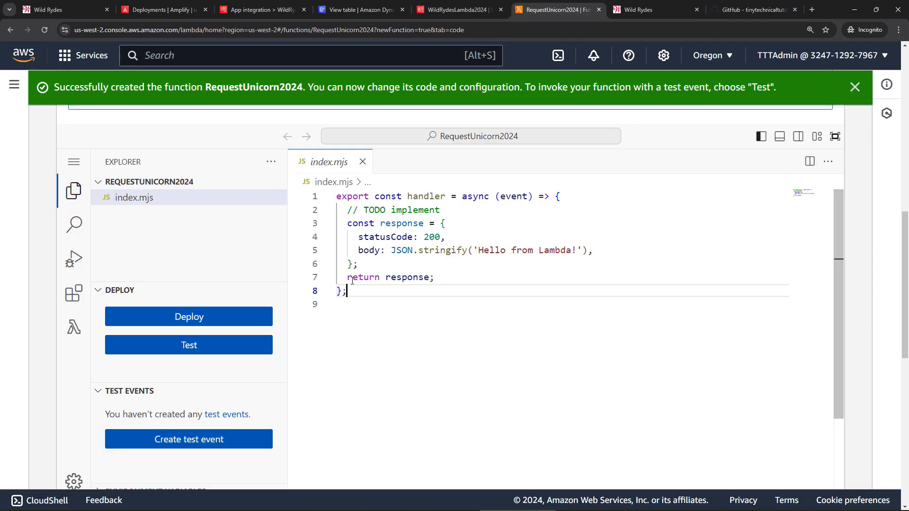
key(ctrl+a)
key(ctrl+v)
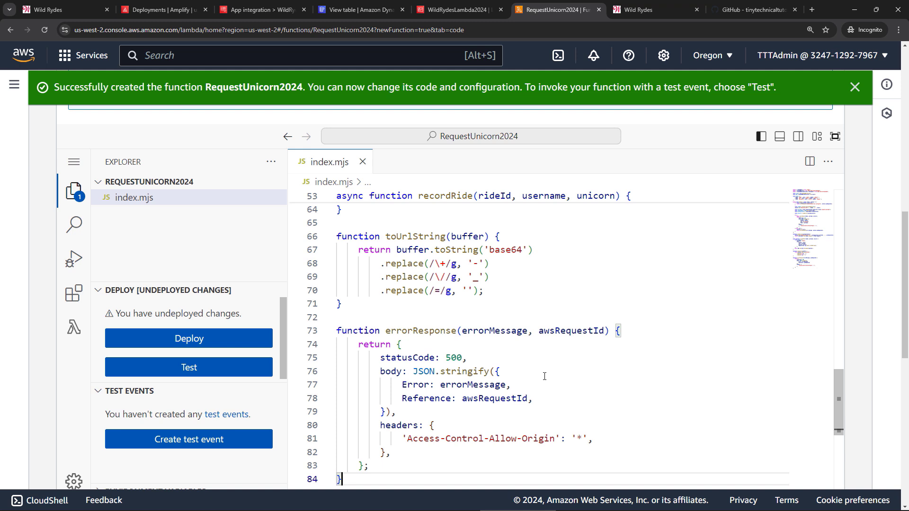
Review the code in index.mjs, from the imports and unicorn fleet through the handler to the recordRide function.
scroll(545, 376, up, 14)
scroll(544, 374, up, 10)
scroll(675, 332, down, 3)
click(672, 331)
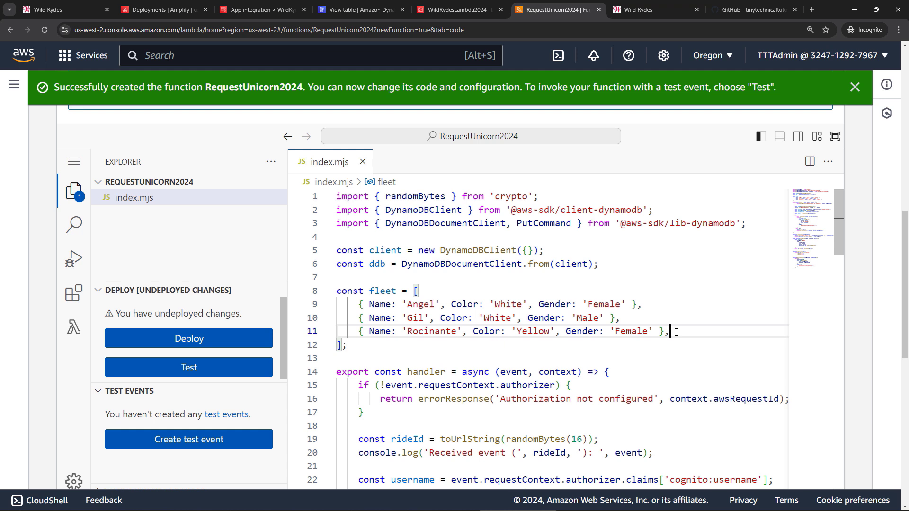
scroll(676, 332, down, 3)
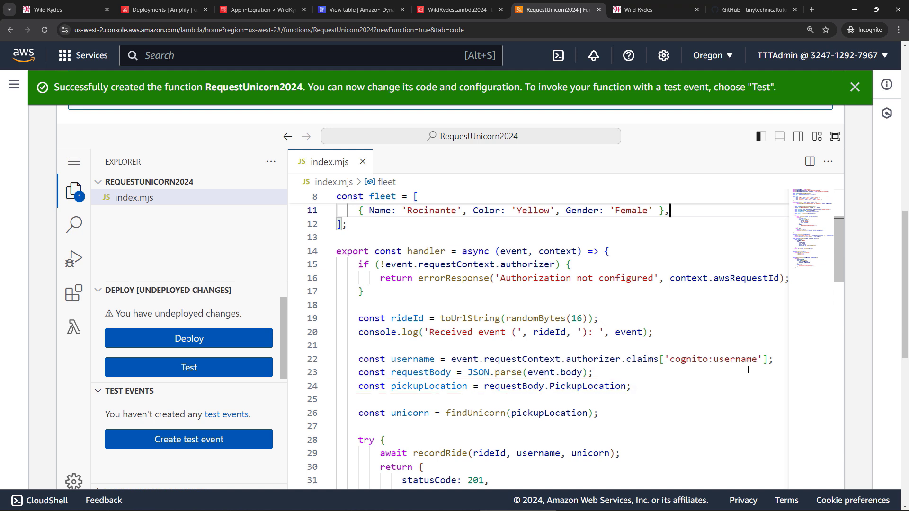
scroll(748, 370, down, 6)
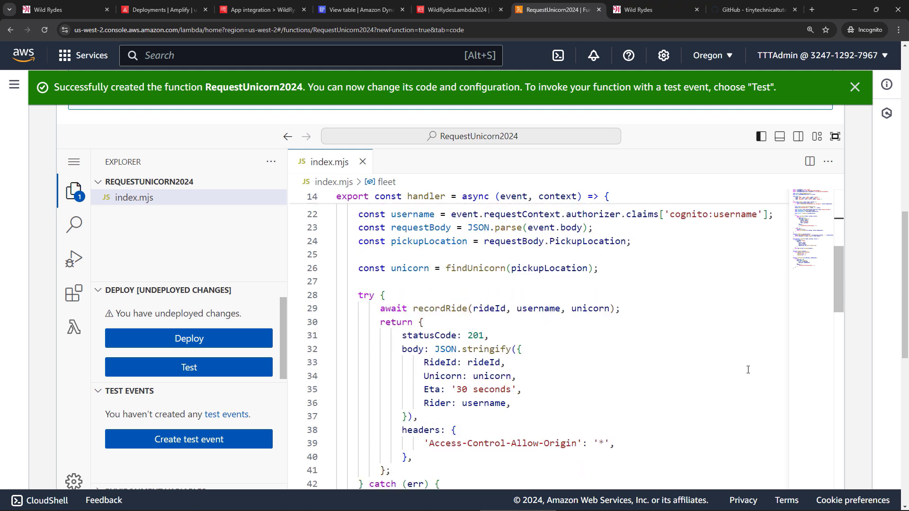
scroll(747, 370, down, 8)
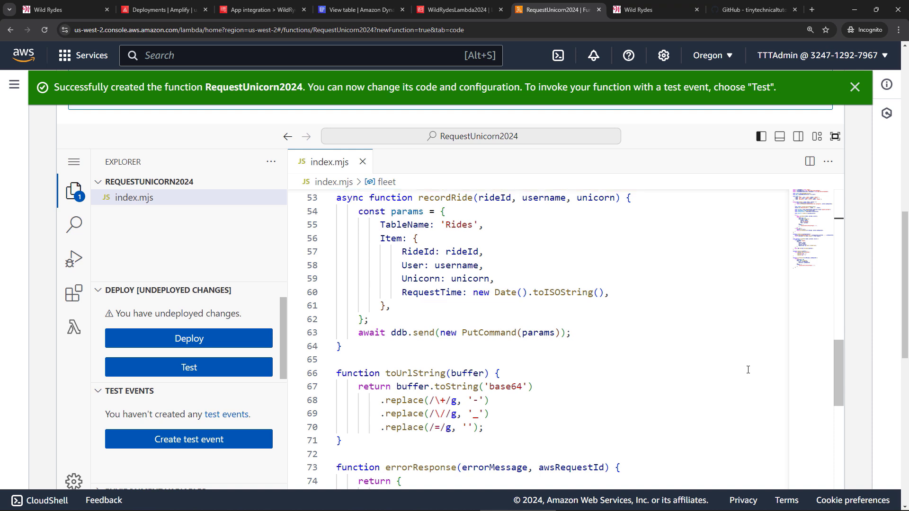
Check the table's name in DynamoDB and set TableName in the recordRide function of index.mjs to 'Rides2024'.
click(473, 225)
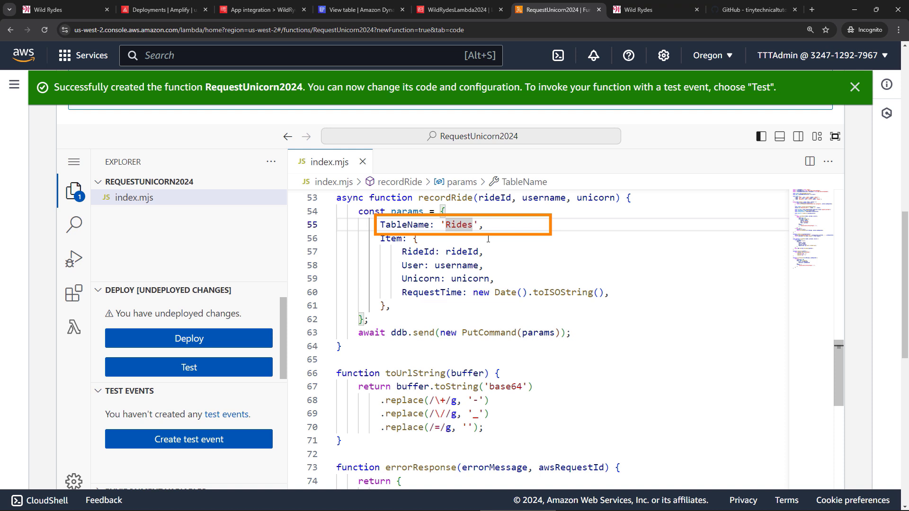
click(348, 7)
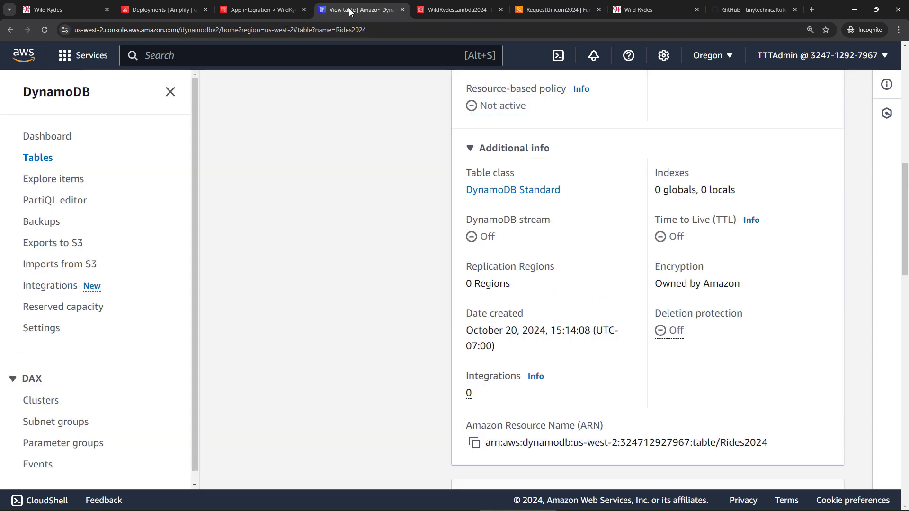
scroll(339, 199, up, 10)
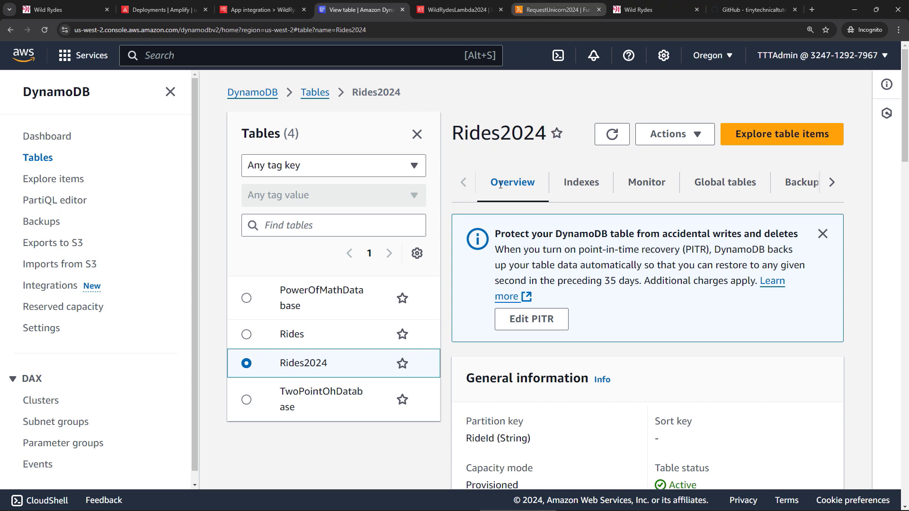
click(554, 9)
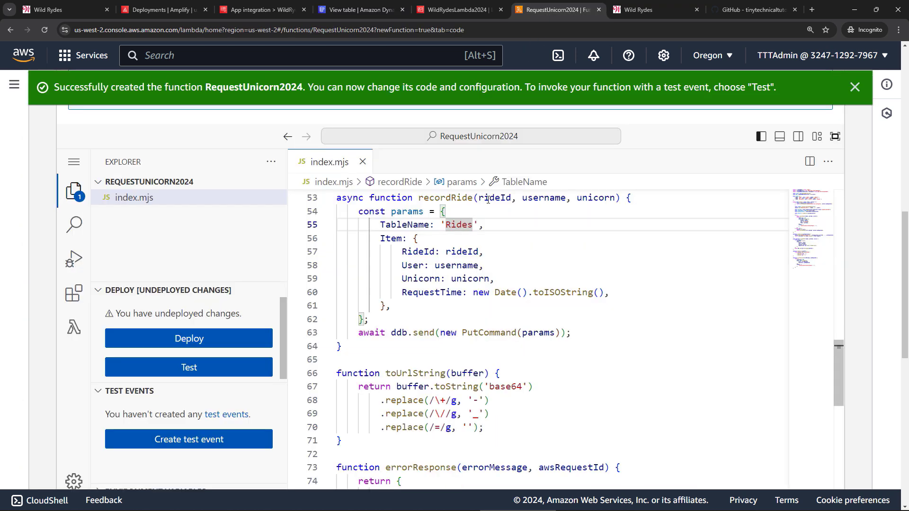
scroll(487, 200, up, 1)
text(2024)
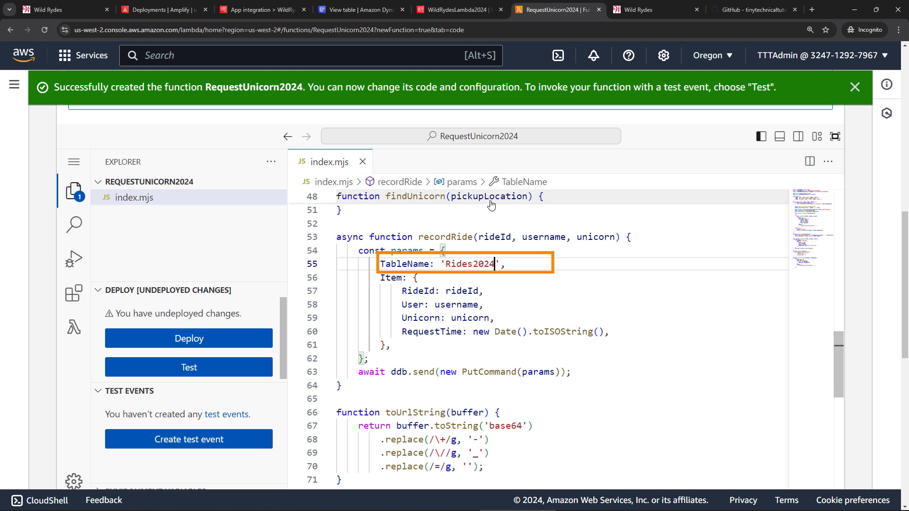
click(529, 263)
Look over the rest of index.mjs down to the errorResponse function and deploy the updated code.
scroll(529, 264, up, 2)
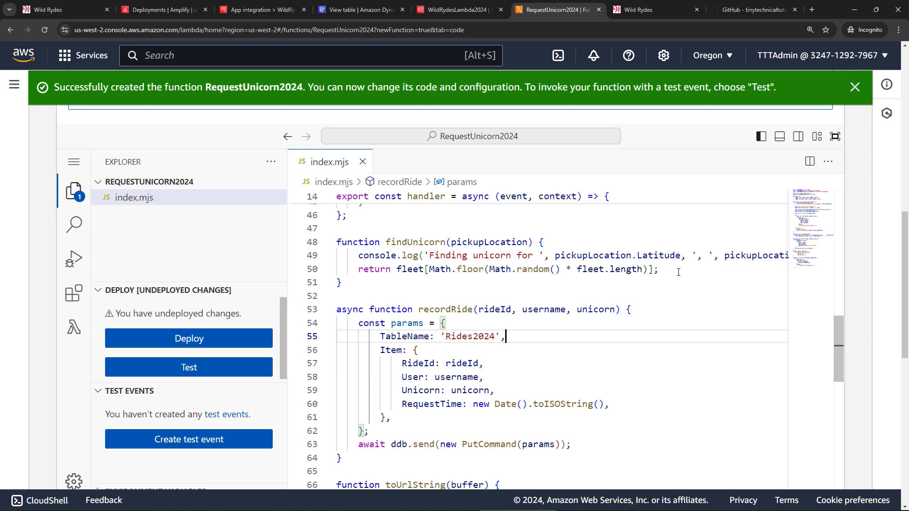
scroll(678, 272, down, 8)
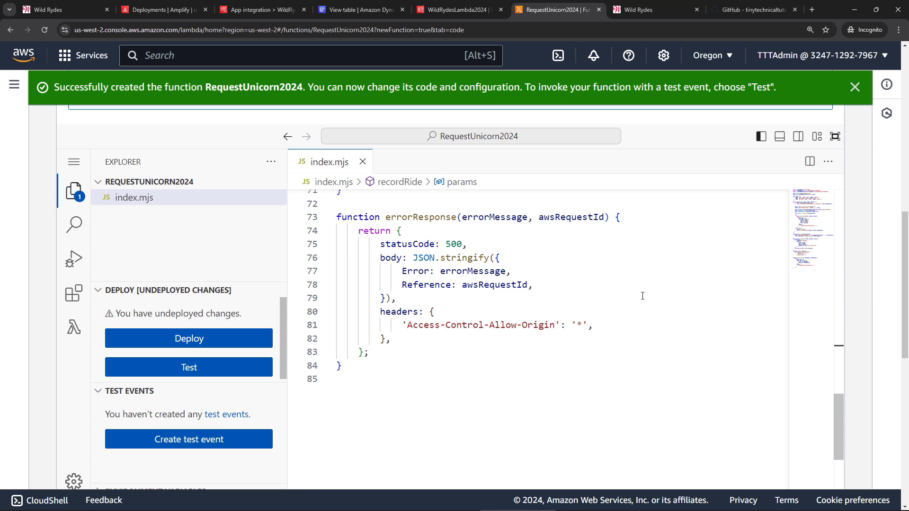
click(181, 345)
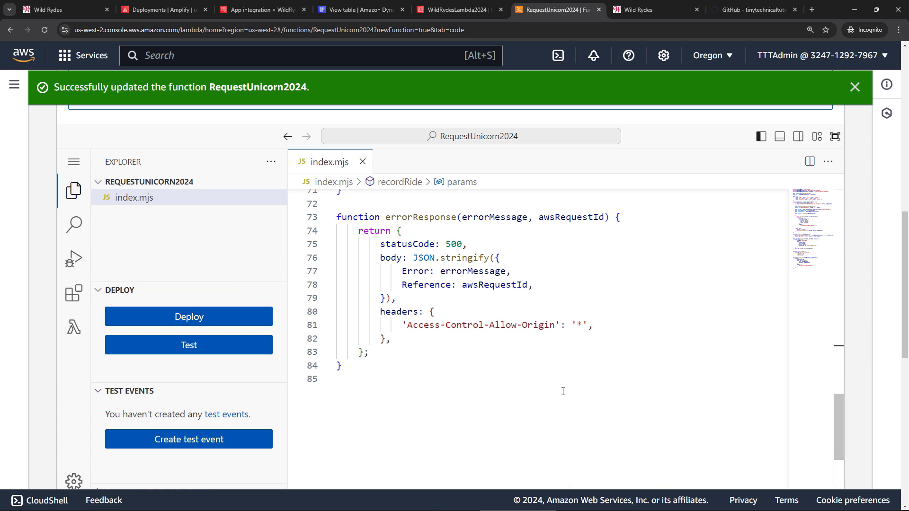
Start a new private test event for the function and name it TestRequestEvent.
click(172, 448)
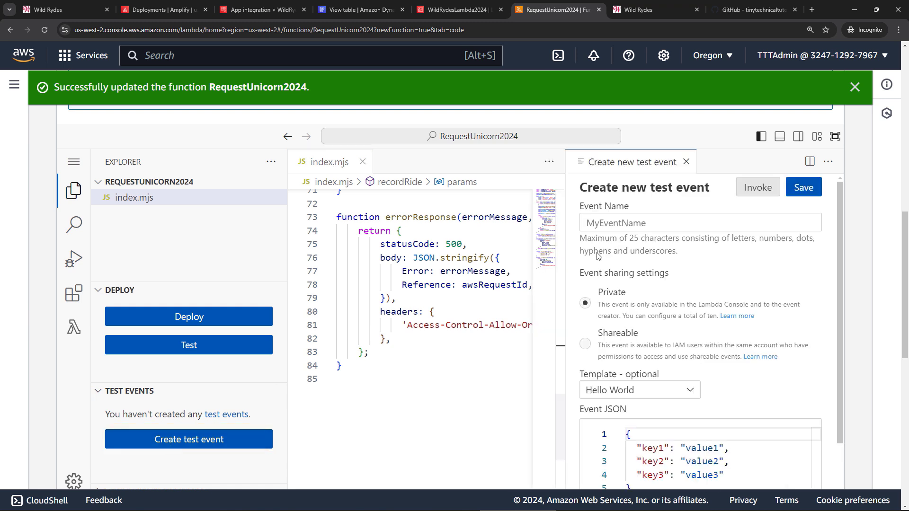
click(642, 221)
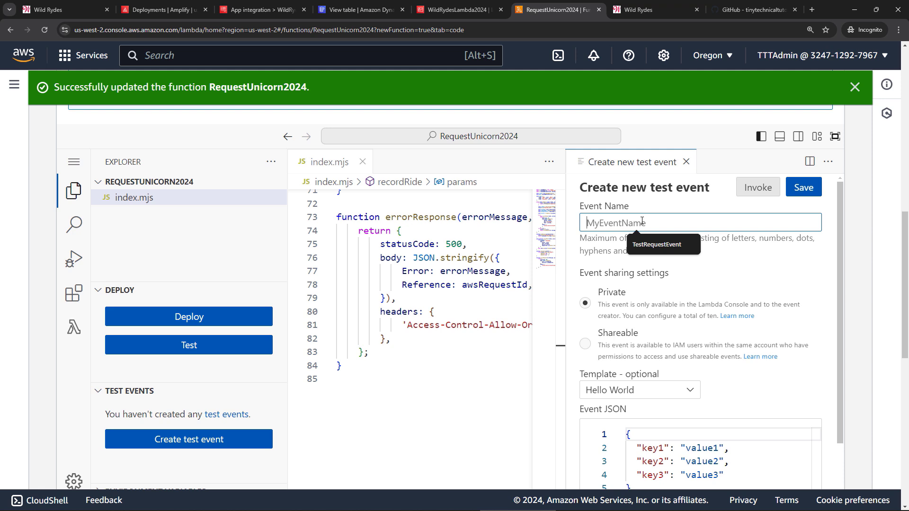
click(652, 242)
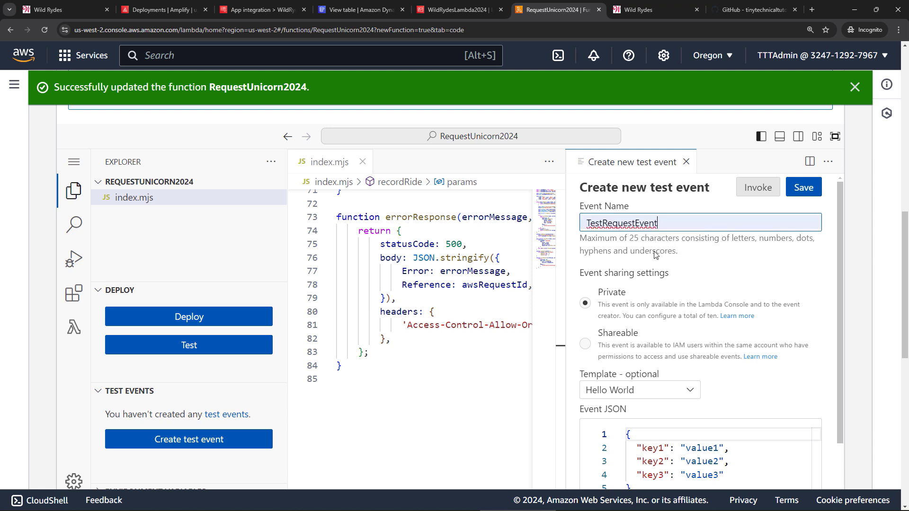
scroll(742, 361, down, 2)
Replace the event JSON with the Lambda test code copied from the wildrydes-site GitHub README and save the test event.
click(654, 435)
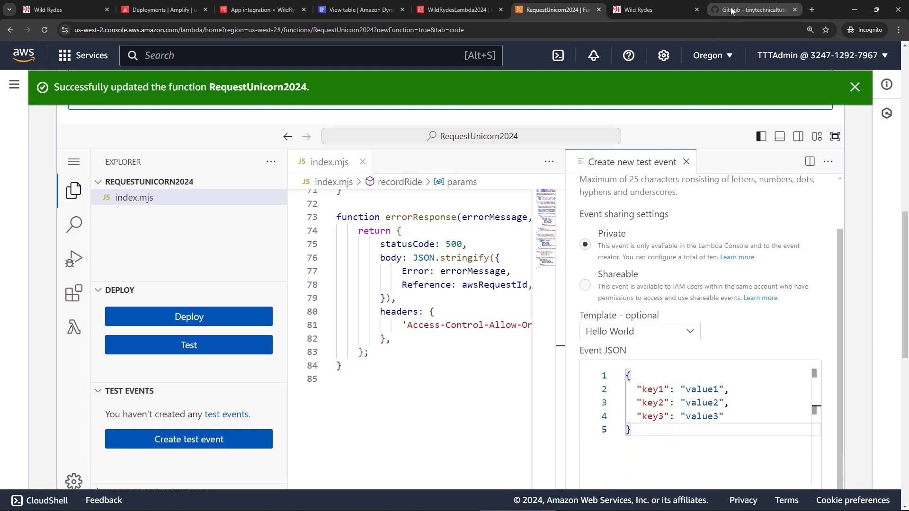
click(752, 9)
scroll(352, 280, down, 3)
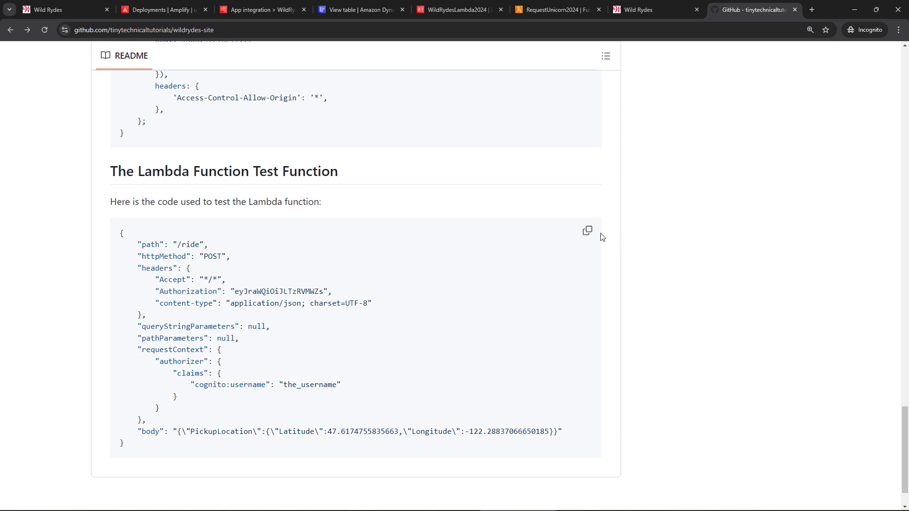
click(586, 233)
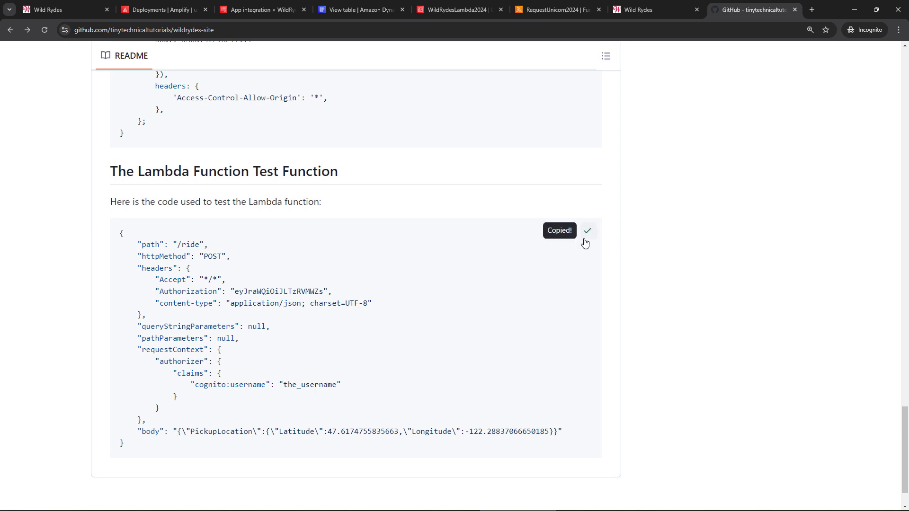
click(539, 14)
key(ctrl+a)
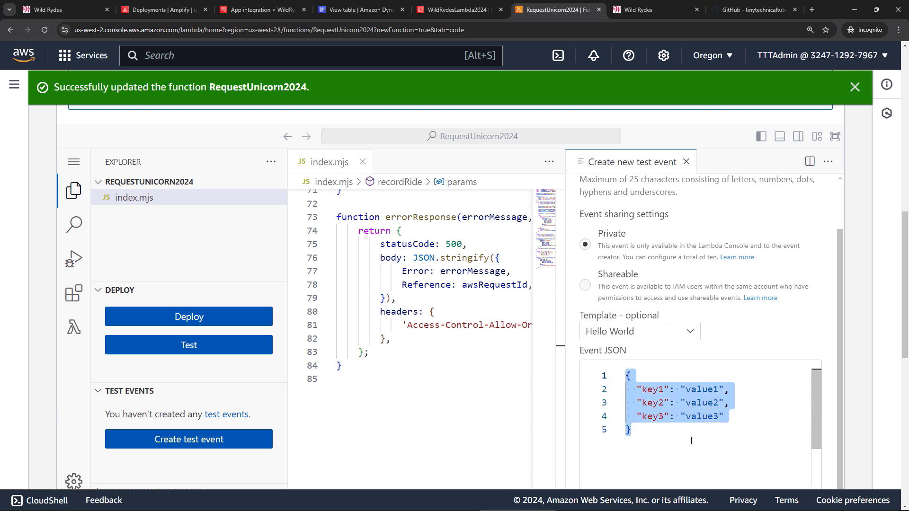
key(ctrl+v)
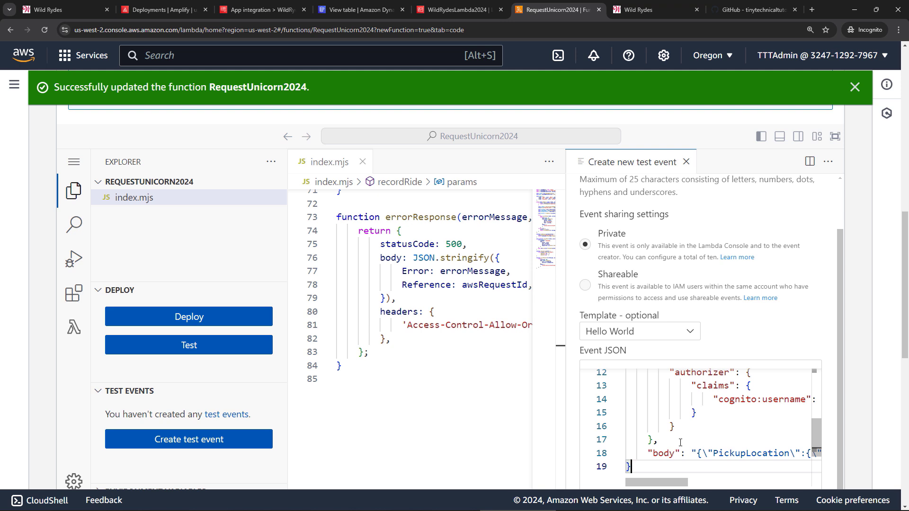
scroll(848, 389, up, 3)
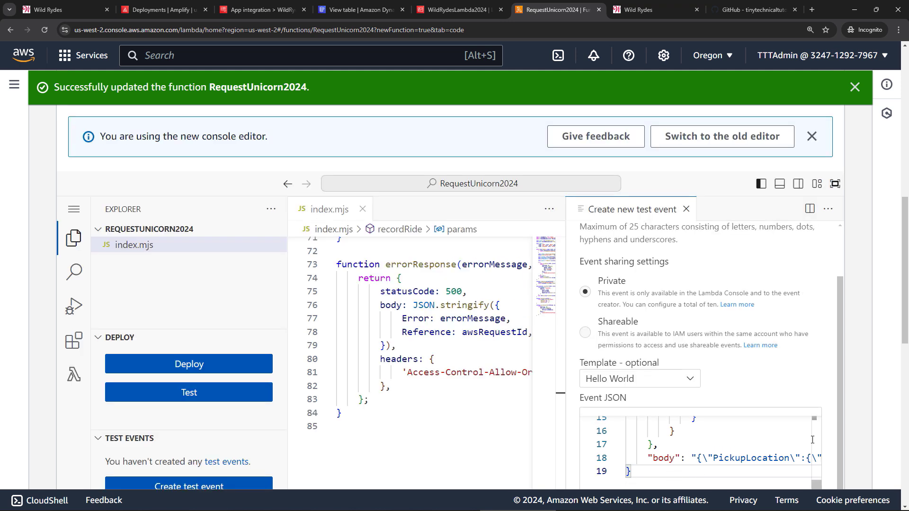
scroll(803, 401, up, 2)
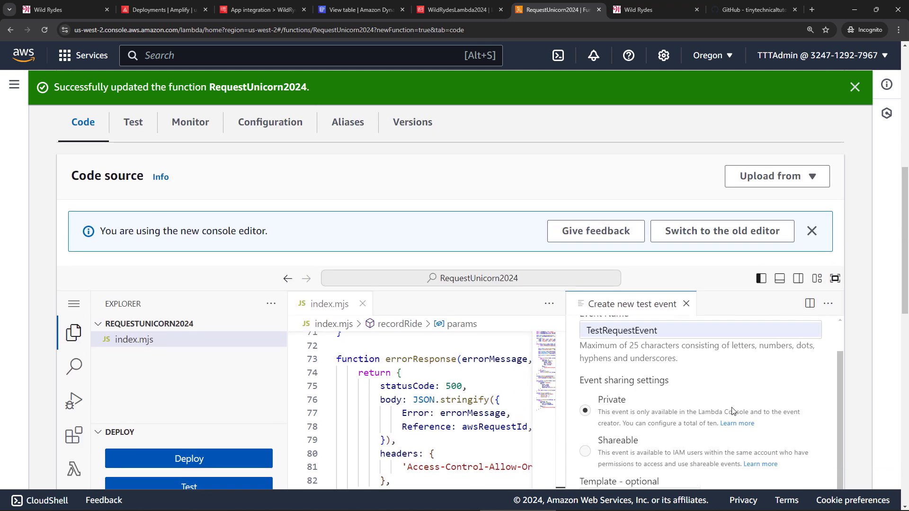
click(803, 330)
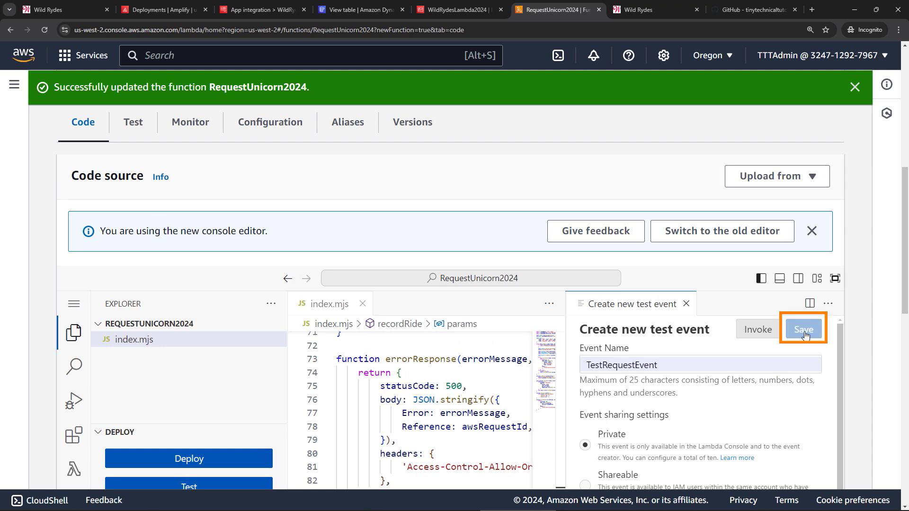
Run the function with the saved TestRequestEvent and examine the status and response in the execution results.
scroll(412, 403, down, 2)
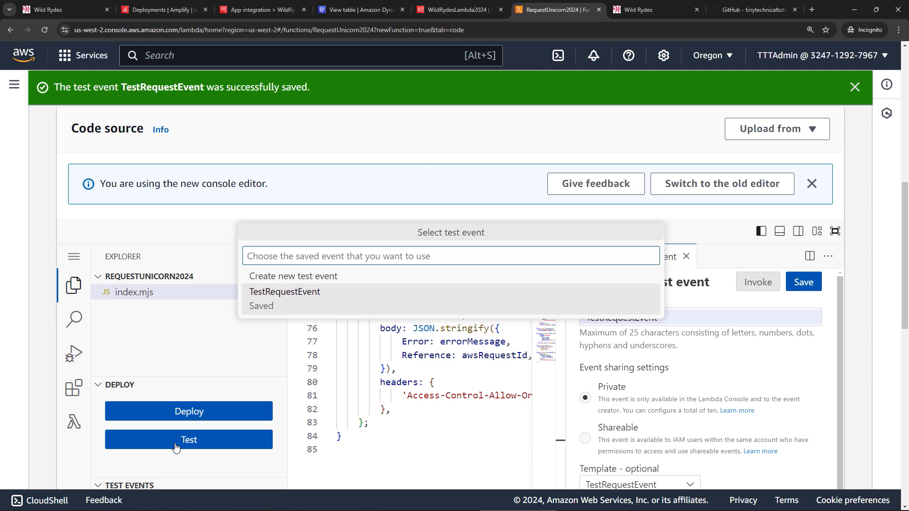
click(297, 294)
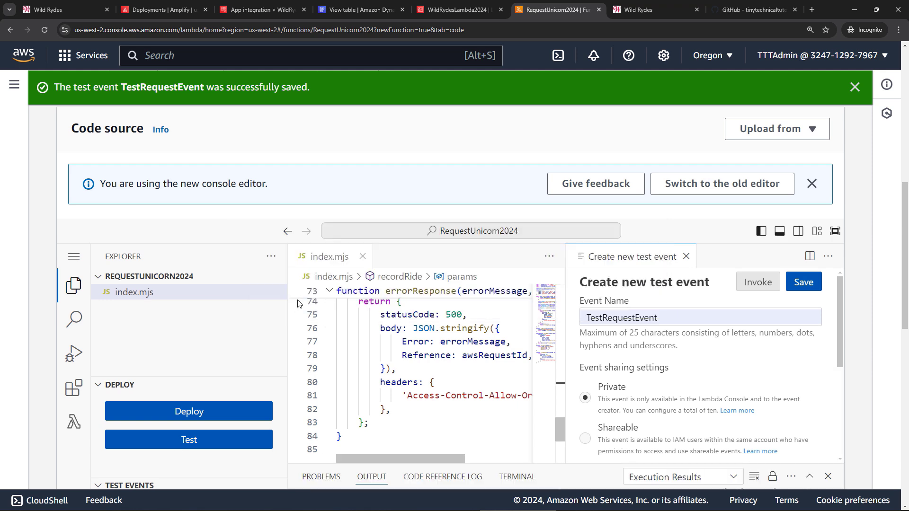
key(ctrl+minus)
scroll(285, 319, down, 5)
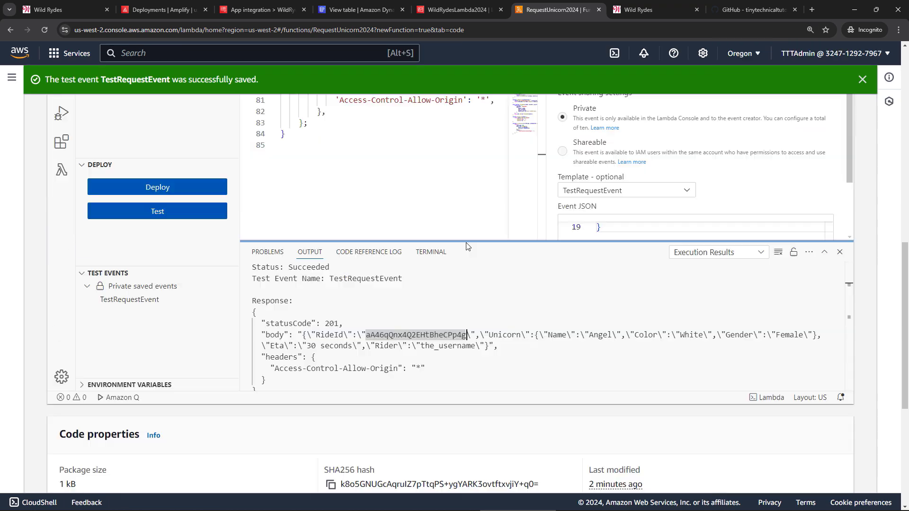
double_click(426, 279)
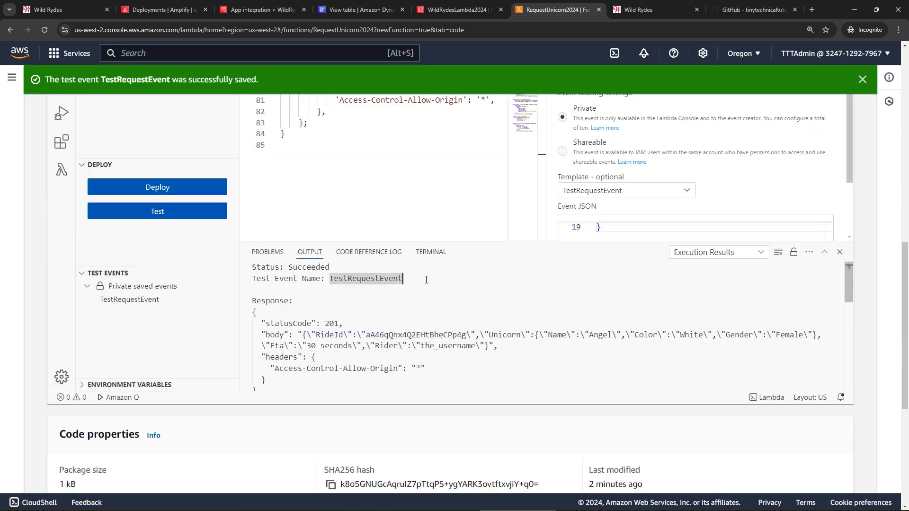
click(302, 299)
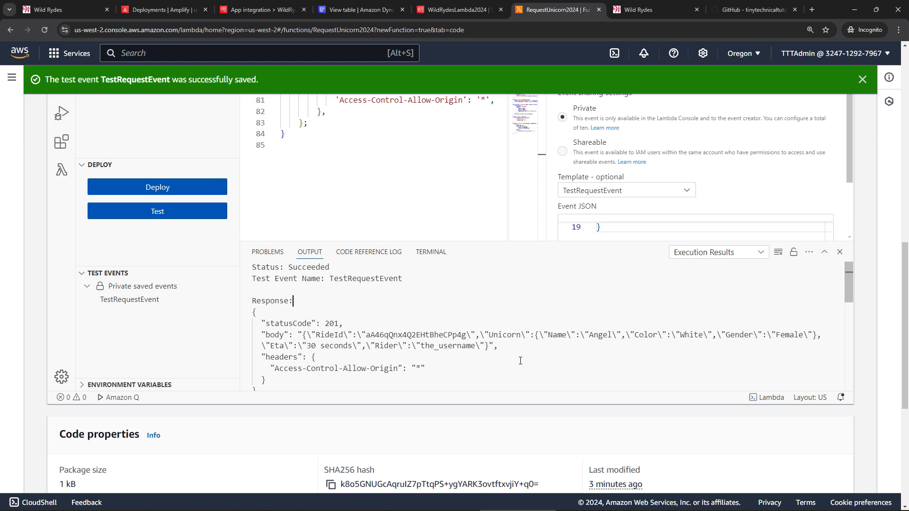
Switch to DynamoDB, explore the items of the Rides2024 table and open the ride record to view its attributes.
click(354, 10)
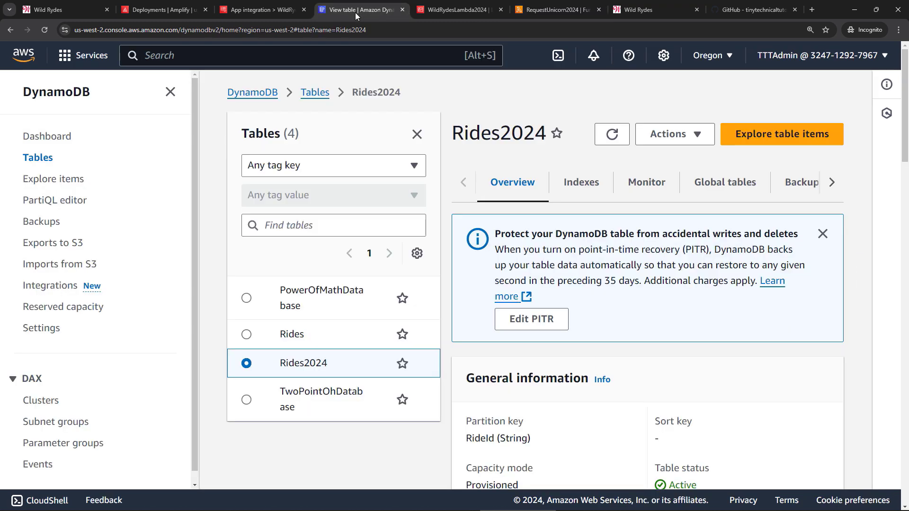
click(773, 124)
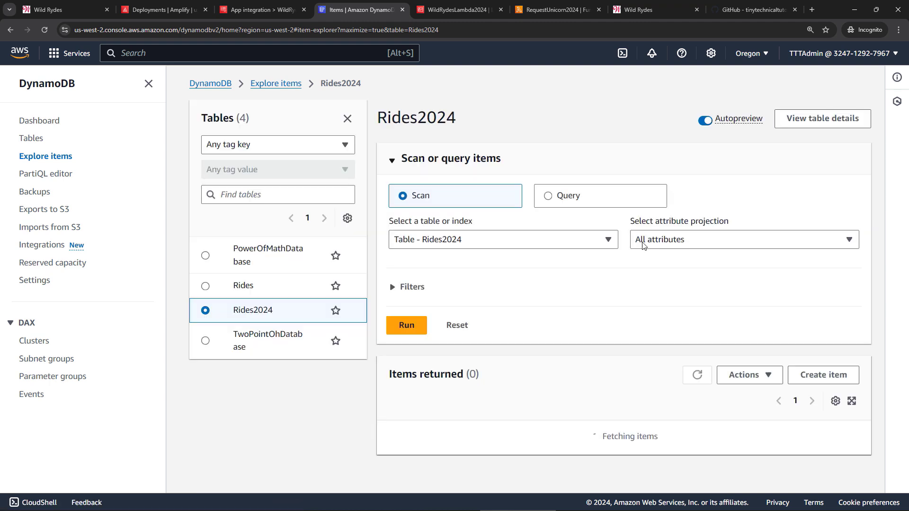
scroll(515, 401, down, 1)
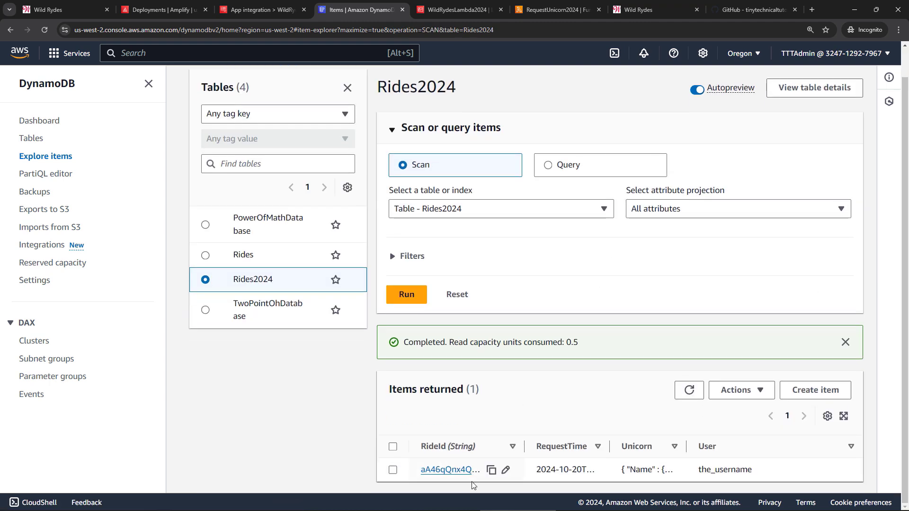
click(445, 470)
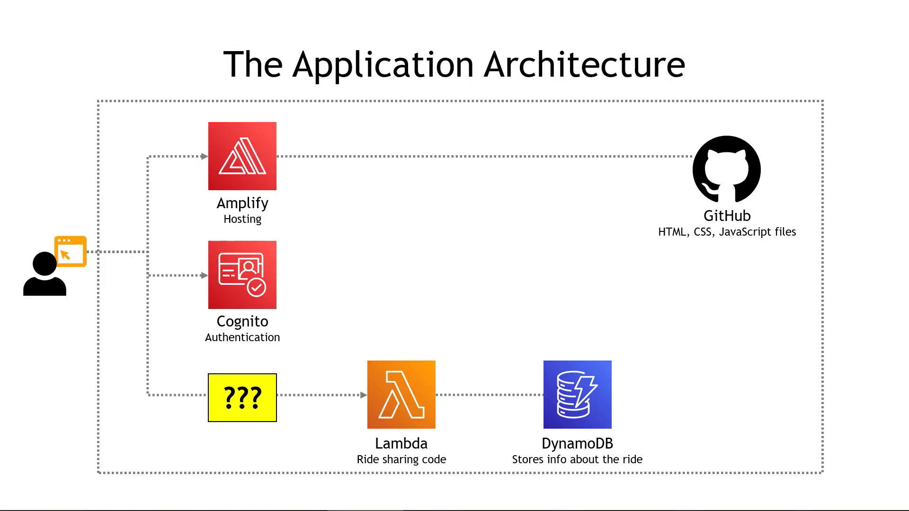
key(Right)
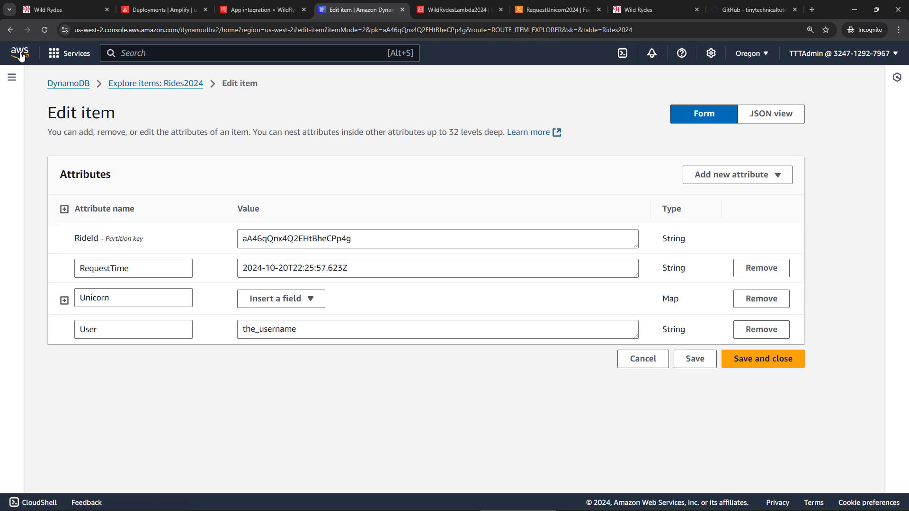
Open the AWS Management Console in a separate browser tab and go to the API Gateway service.
right_click(20, 53)
click(37, 63)
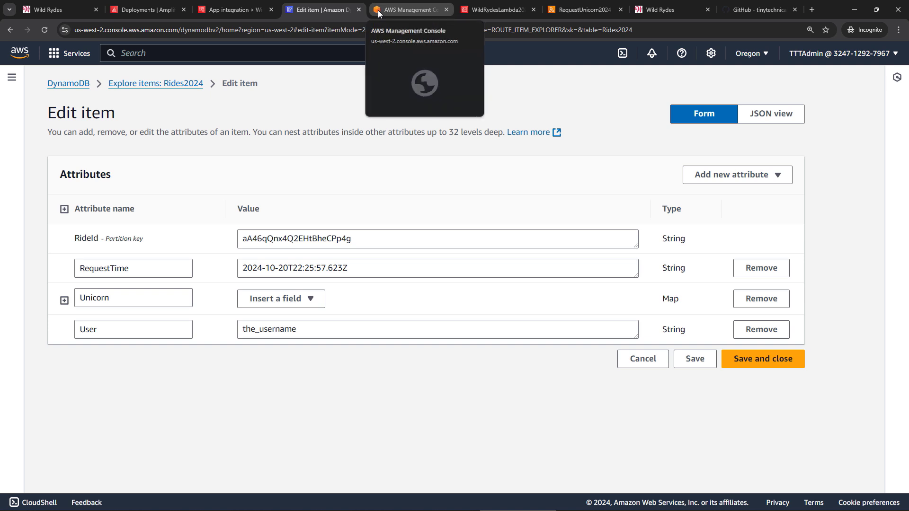
click(377, 10)
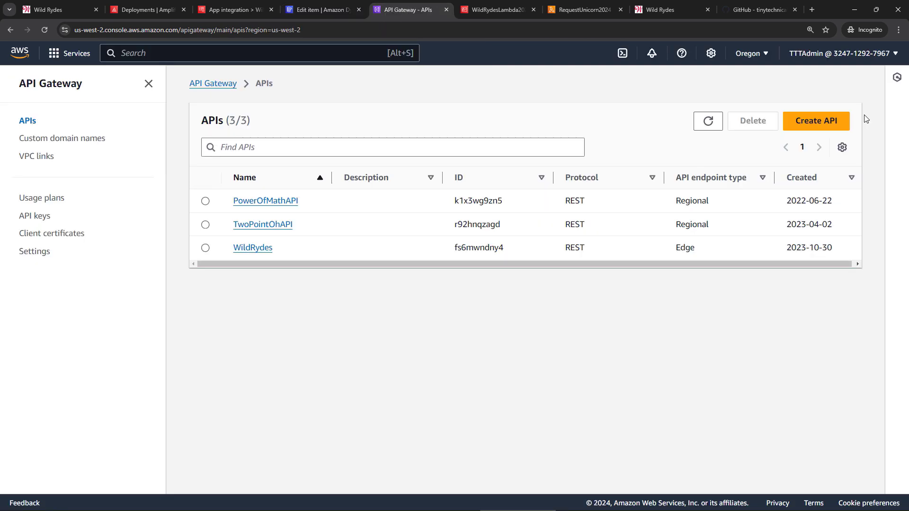
Start creating an API and choose to build the non-private REST API type.
click(799, 127)
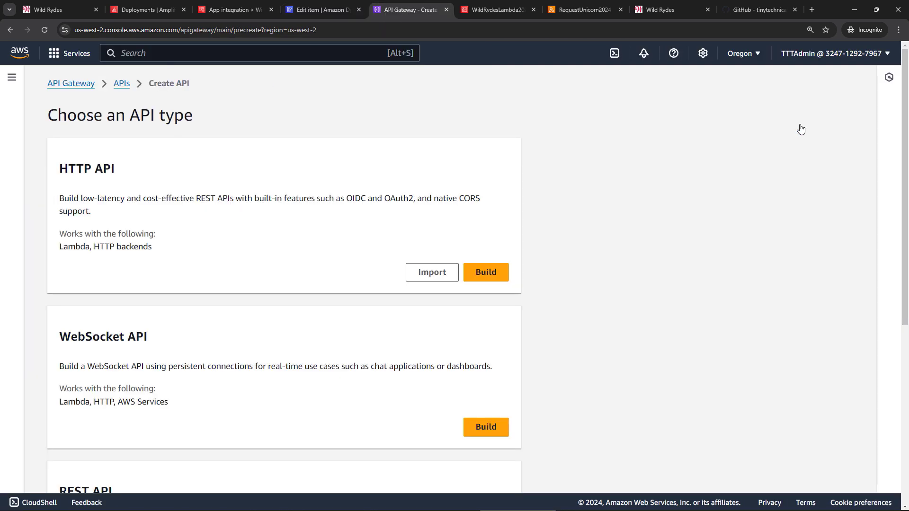
scroll(239, 278, down, 2)
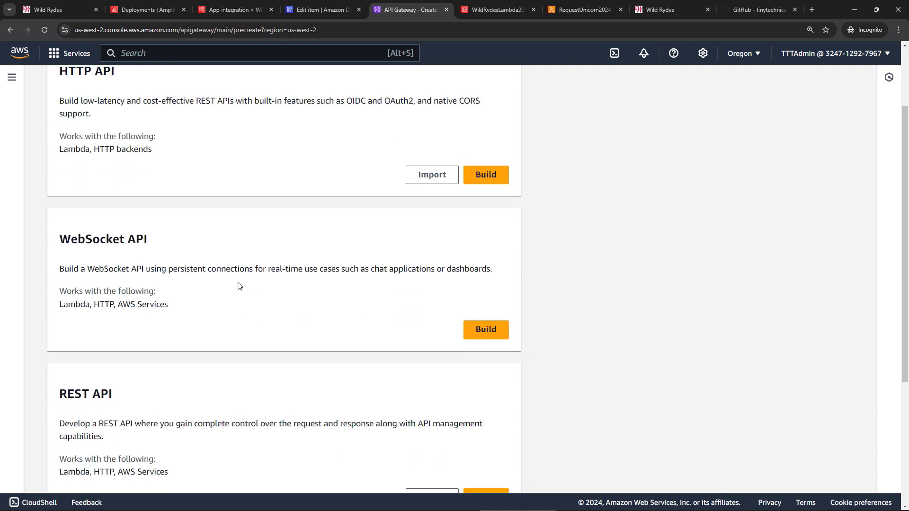
scroll(239, 284, down, 3)
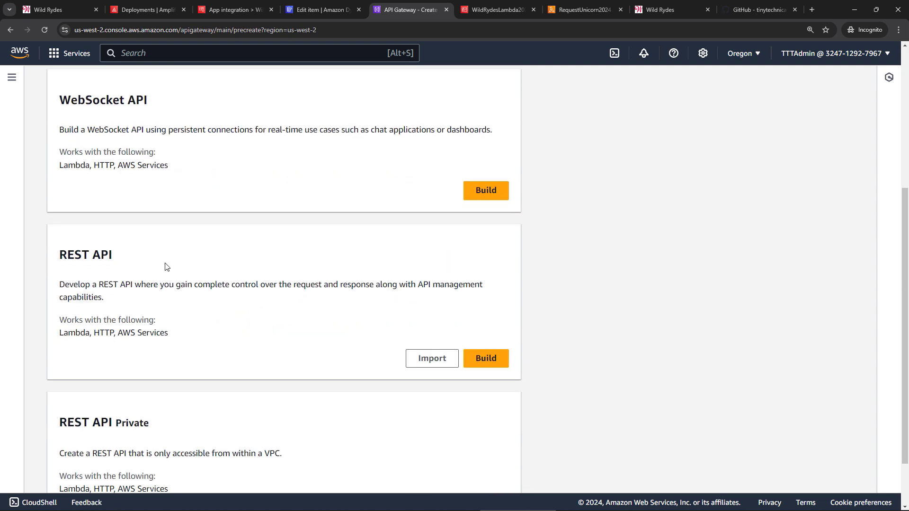
click(487, 363)
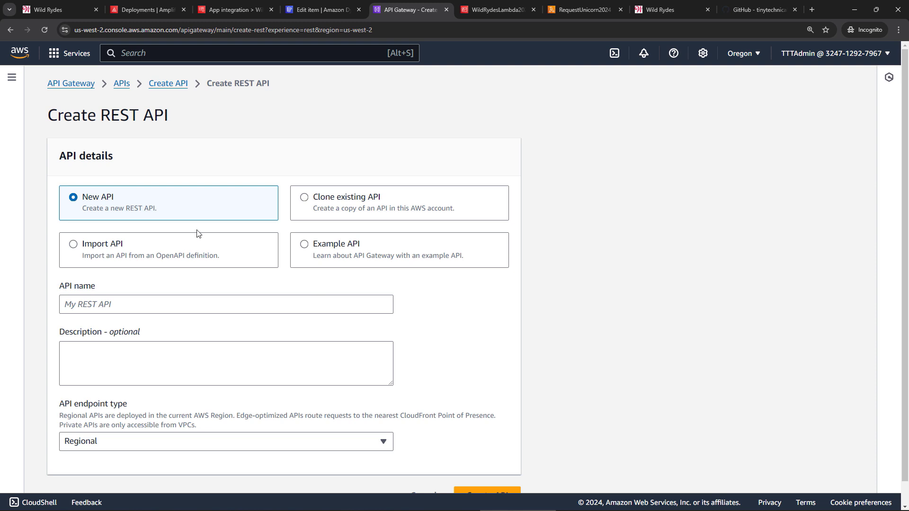
Name the new REST API WildRydes2024, keep the Regional endpoint type and create it.
click(133, 303)
text(WildRydes)
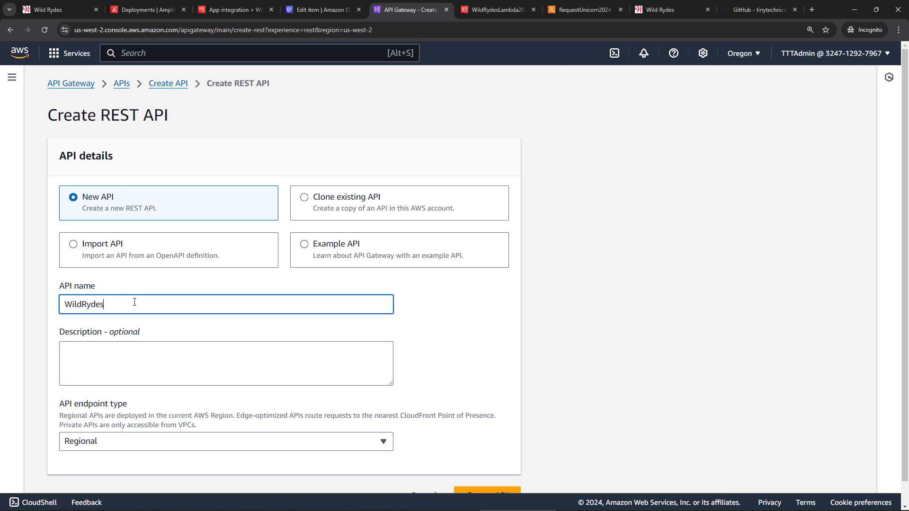
text(2024)
scroll(235, 339, down, 1)
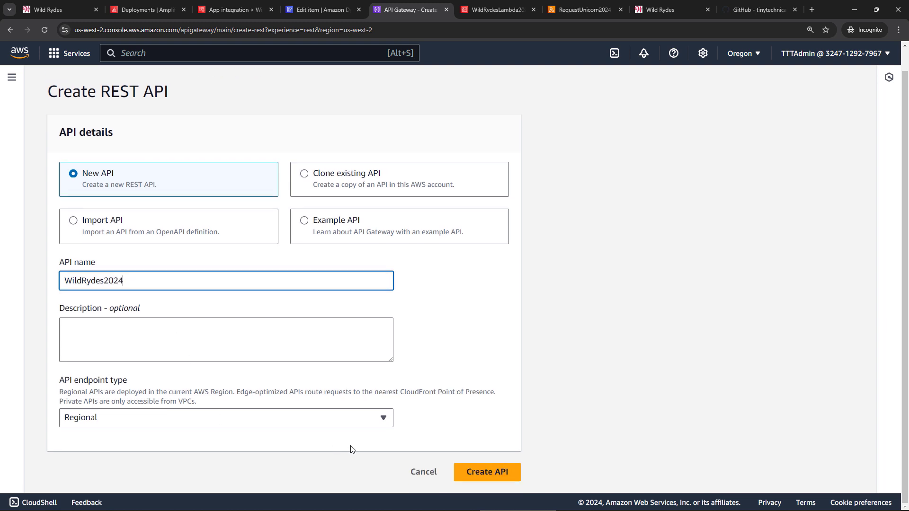
click(476, 481)
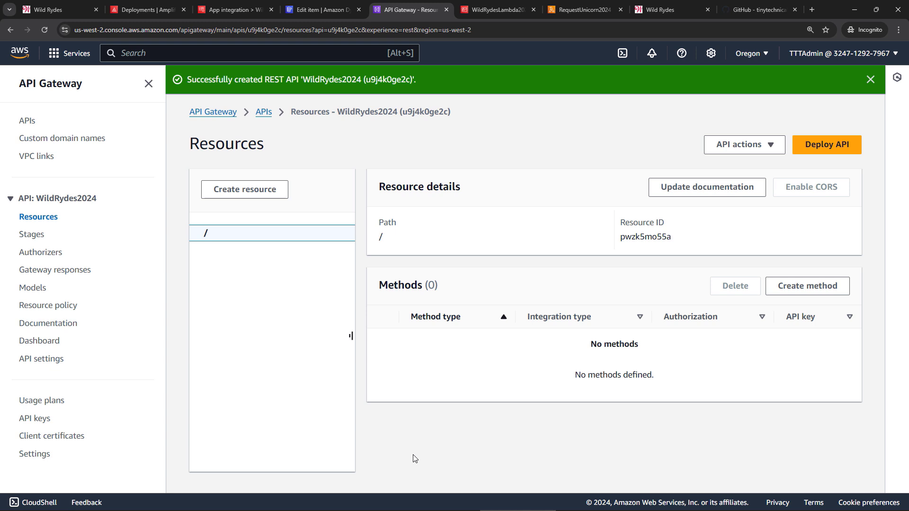
Create a Cognito authorizer named WildRydes for the API, using the WildRydes2024 user pool and Authorization as the token source.
click(47, 253)
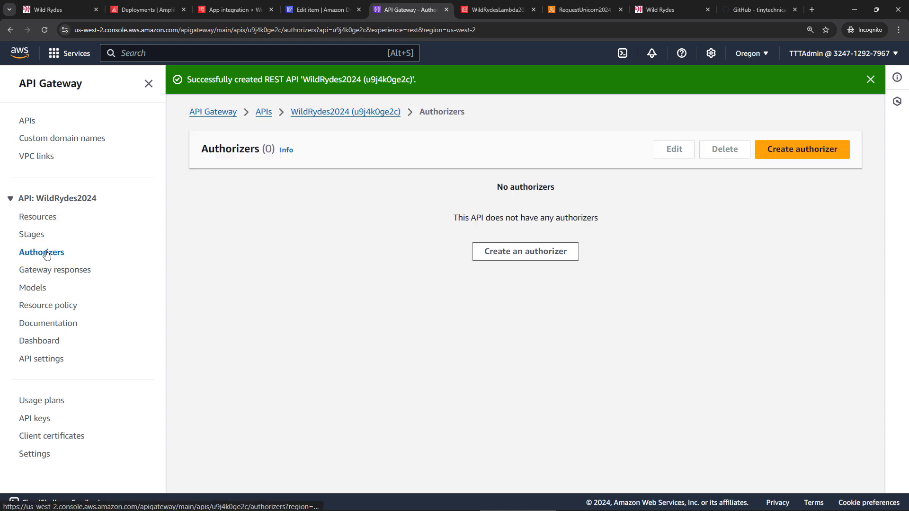
click(786, 151)
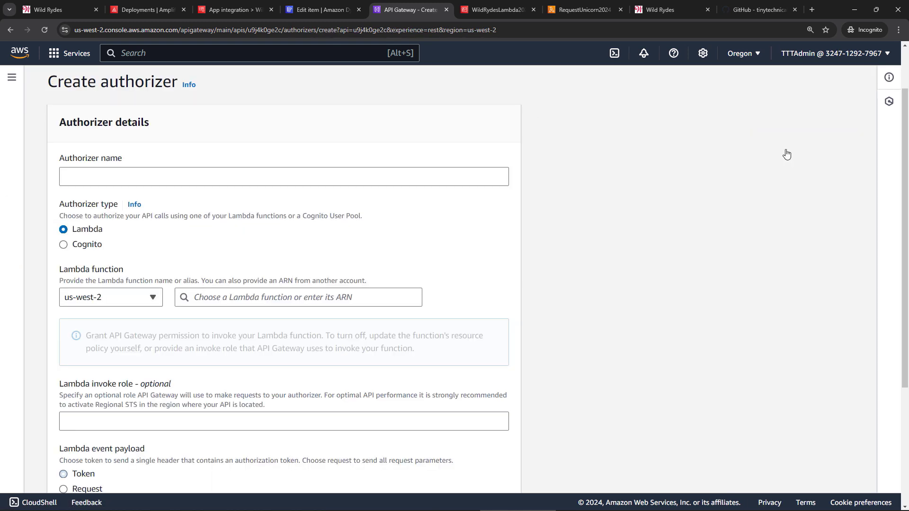
click(127, 177)
text(WildRydes)
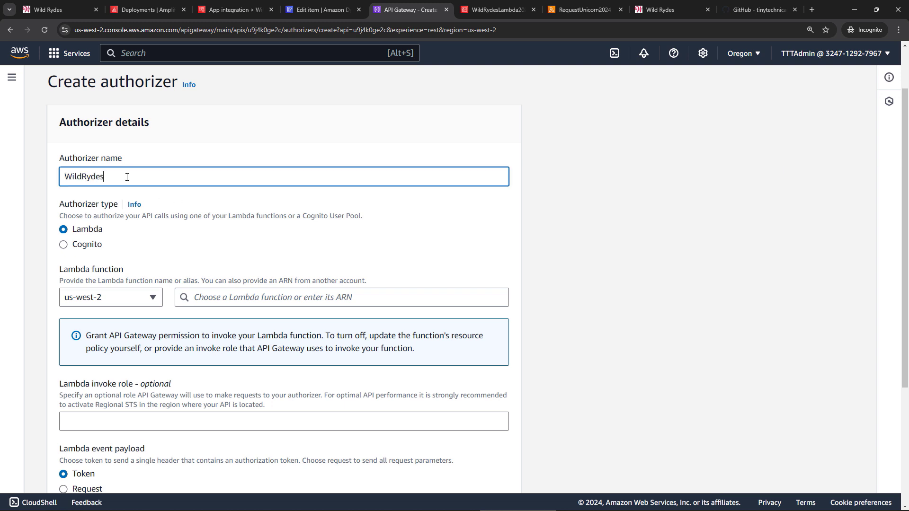
click(63, 247)
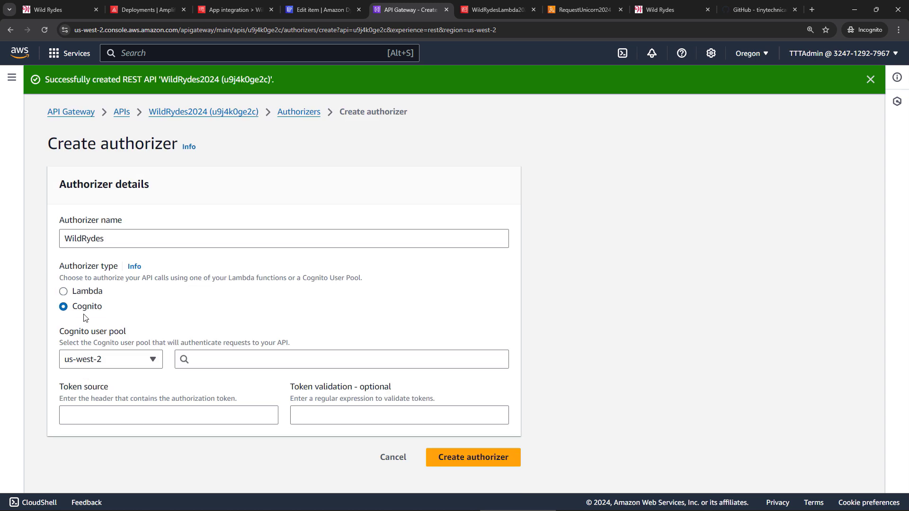
click(208, 355)
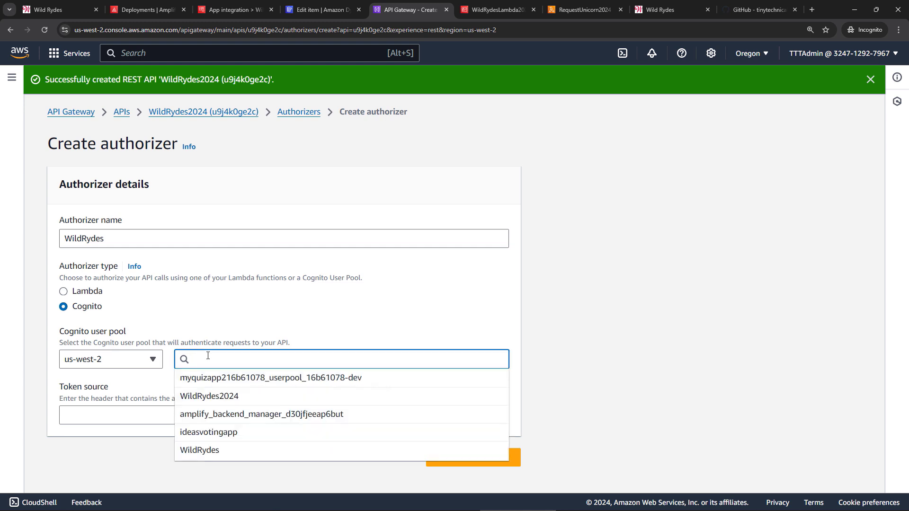
click(211, 400)
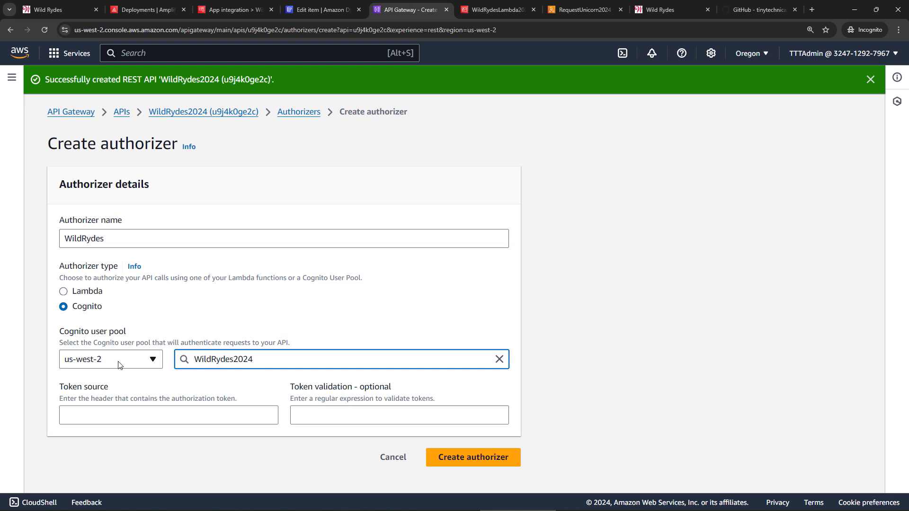
click(71, 416)
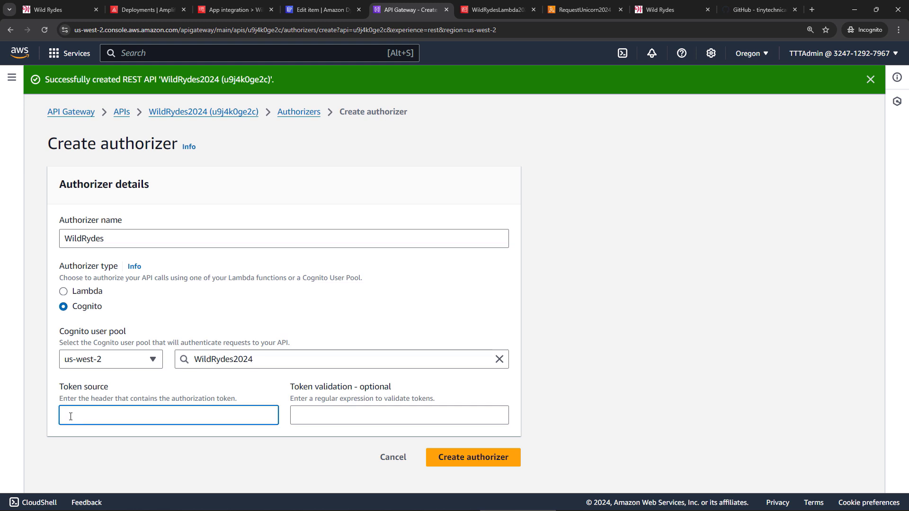
key(ctrl+v)
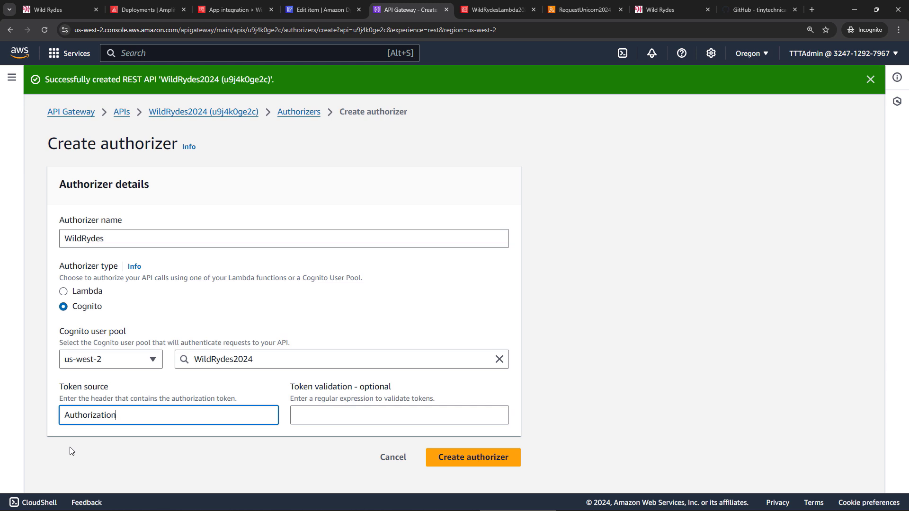
click(476, 458)
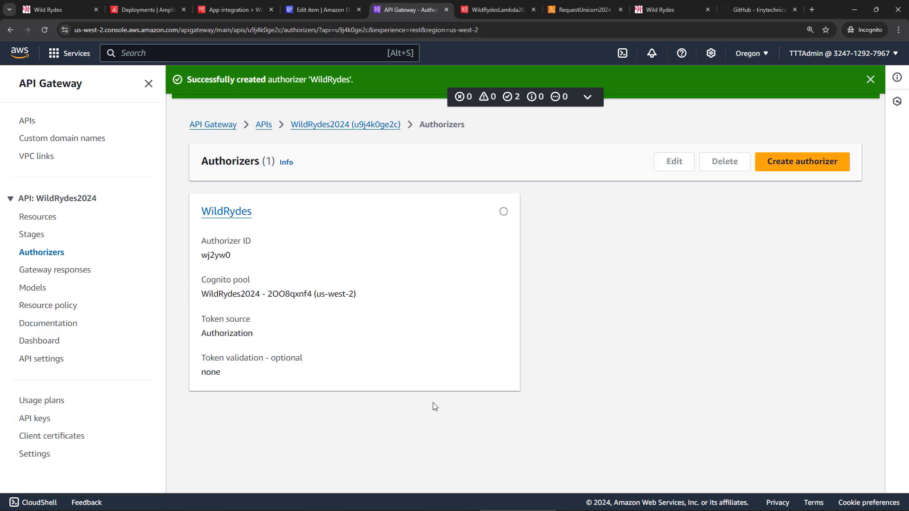
Test the WildRydes authorizer with the identity token copied from the Notepad notes and examine the returned claims.
click(225, 214)
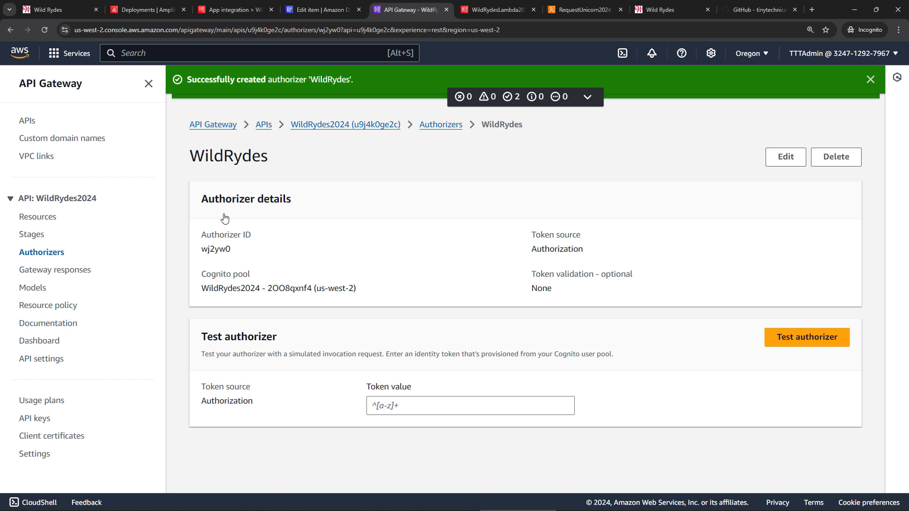
key(alt+Tab)
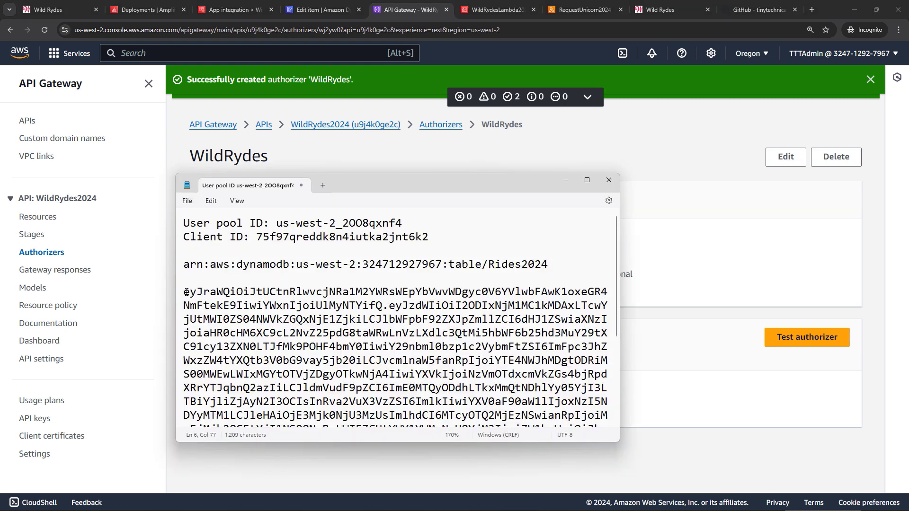
drag(186, 292, 445, 399)
key(ctrl+c)
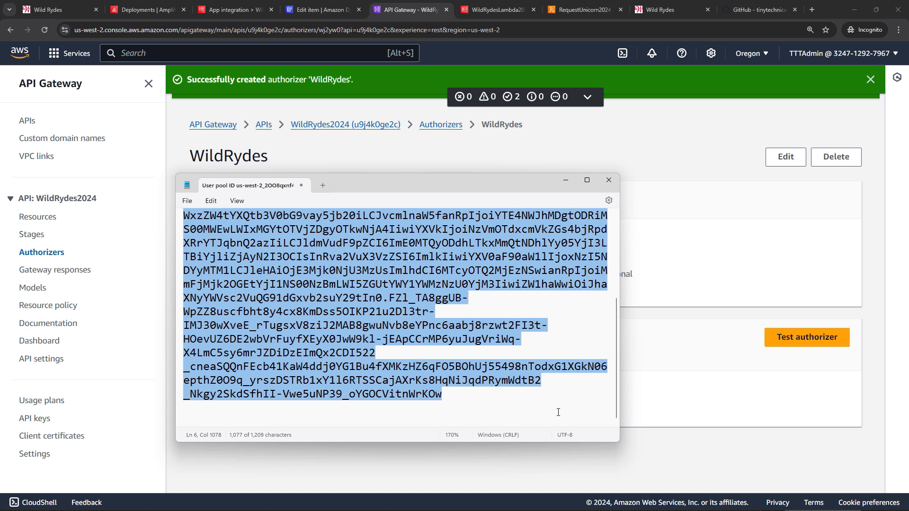
click(673, 442)
click(431, 409)
key(ctrl+v)
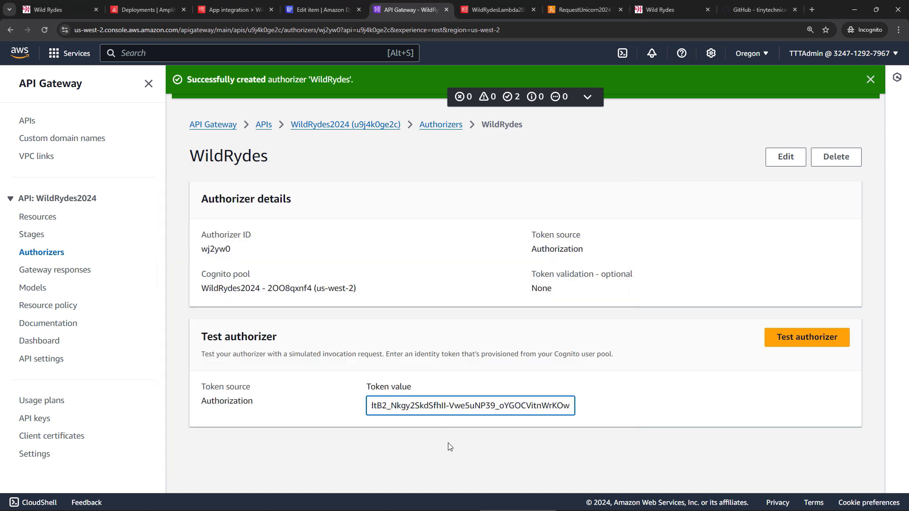
click(799, 343)
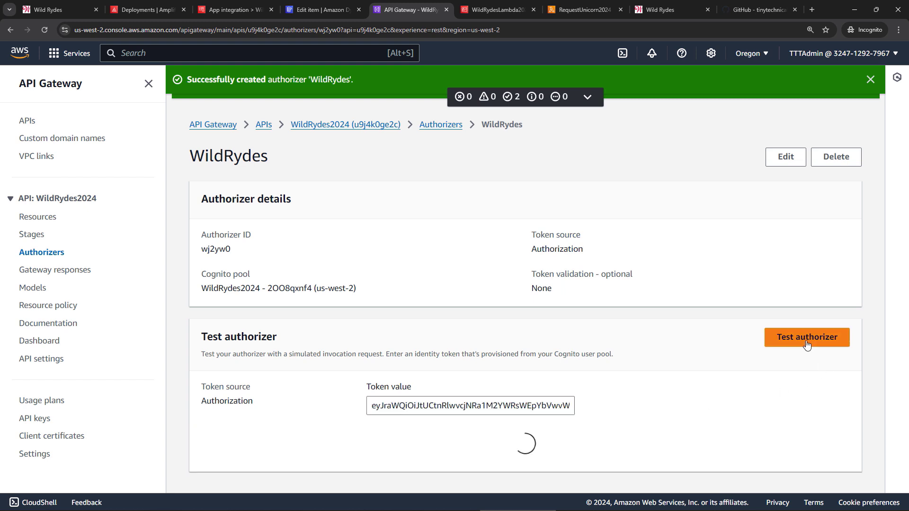
scroll(670, 390, down, 5)
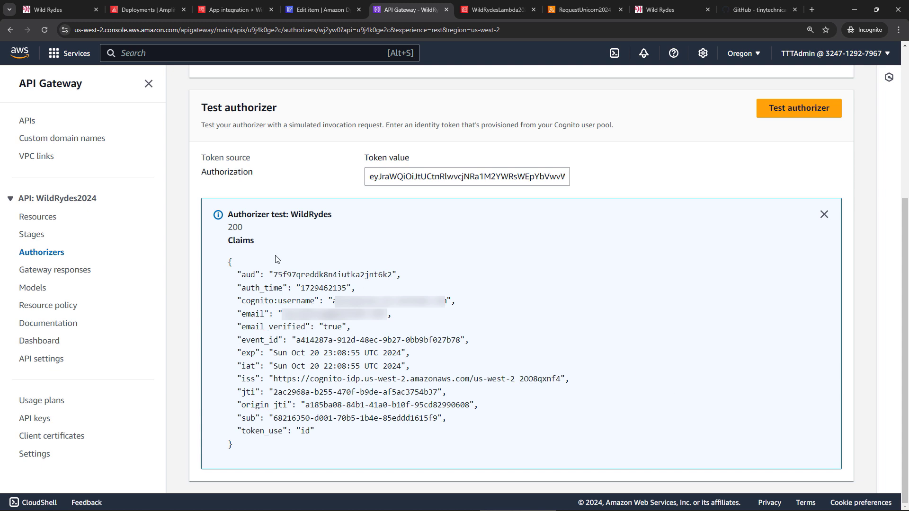
Create a resource named ride under the root path with CORS enabled and dismiss the notifications.
click(41, 219)
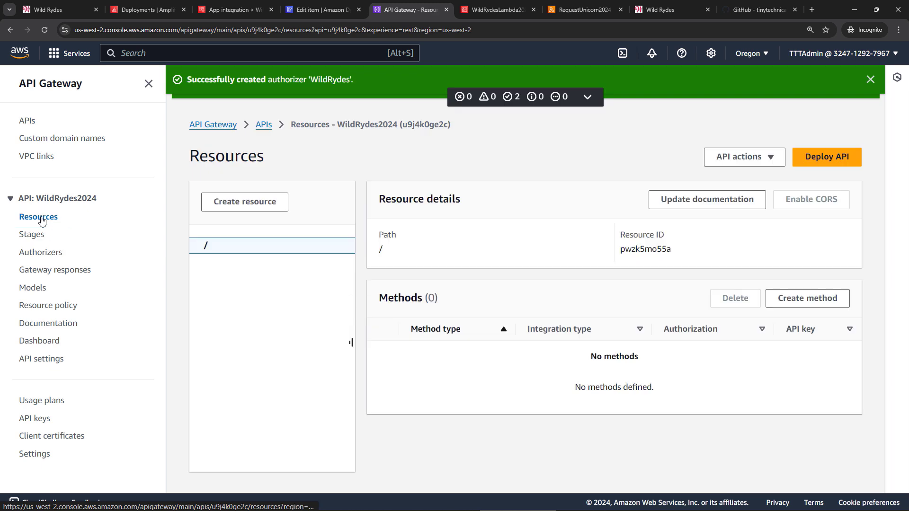
click(277, 206)
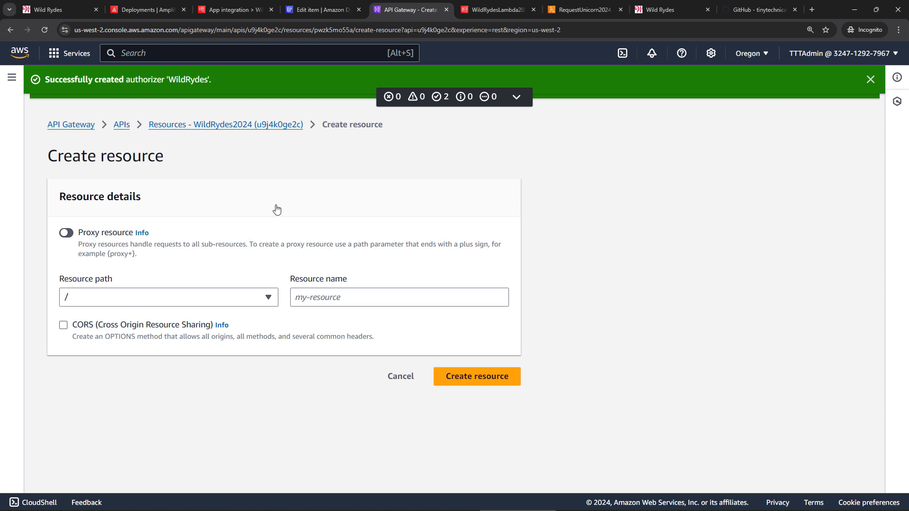
click(334, 298)
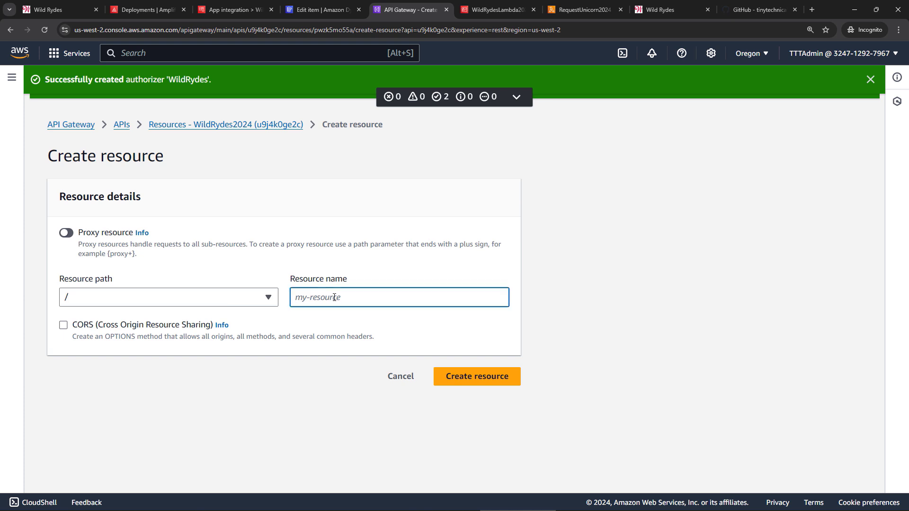
text(ride)
click(63, 327)
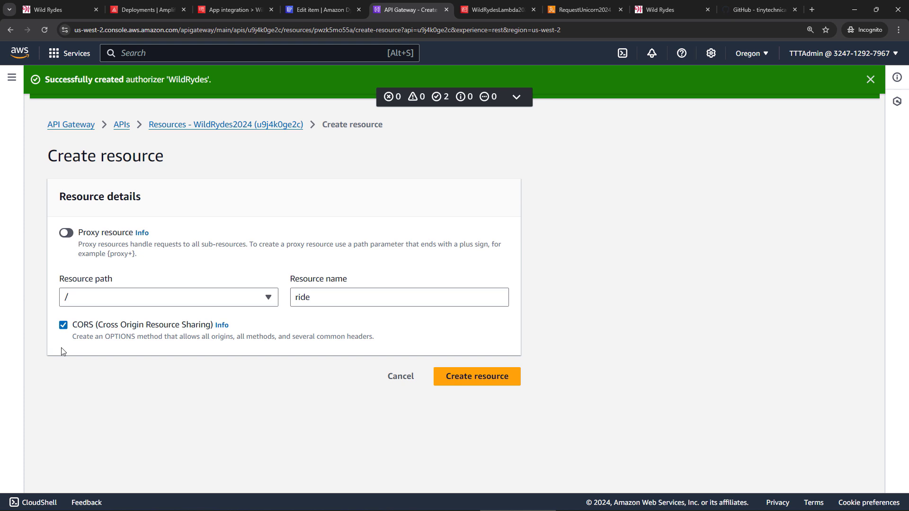
click(481, 386)
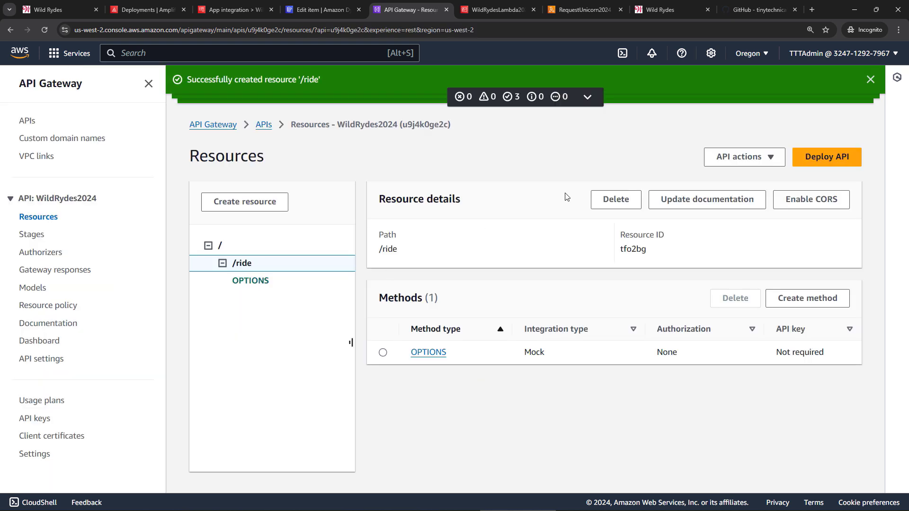
click(873, 78)
click(873, 78)
click(873, 78)
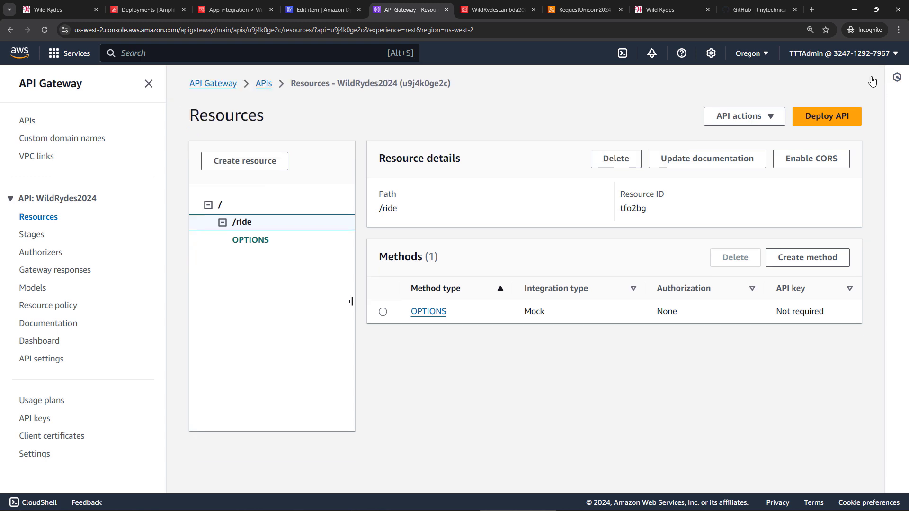
Start a POST method on the /ride resource with Lambda function integration and turn on Lambda proxy integration.
click(236, 224)
click(799, 265)
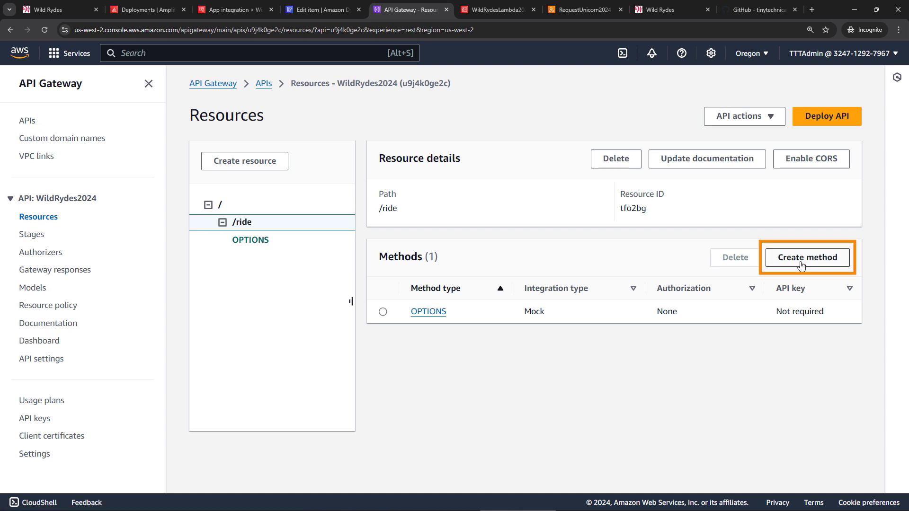
click(800, 265)
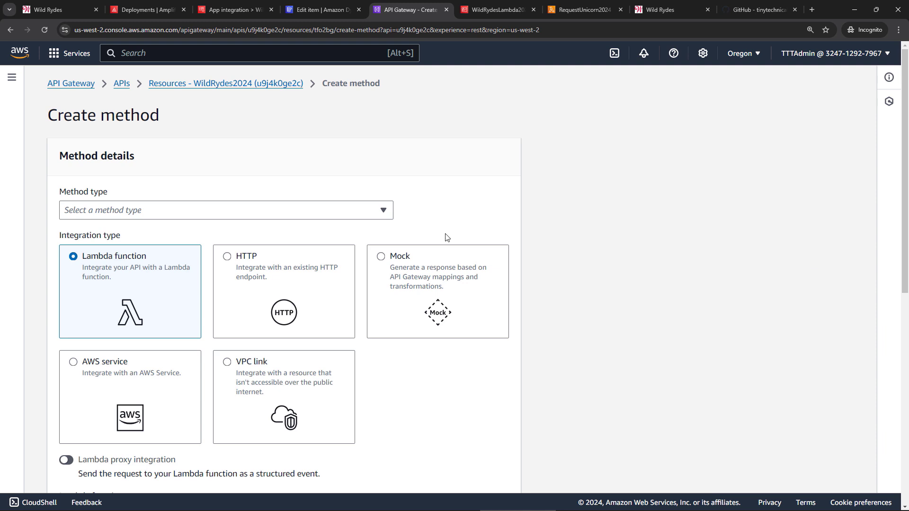
click(143, 212)
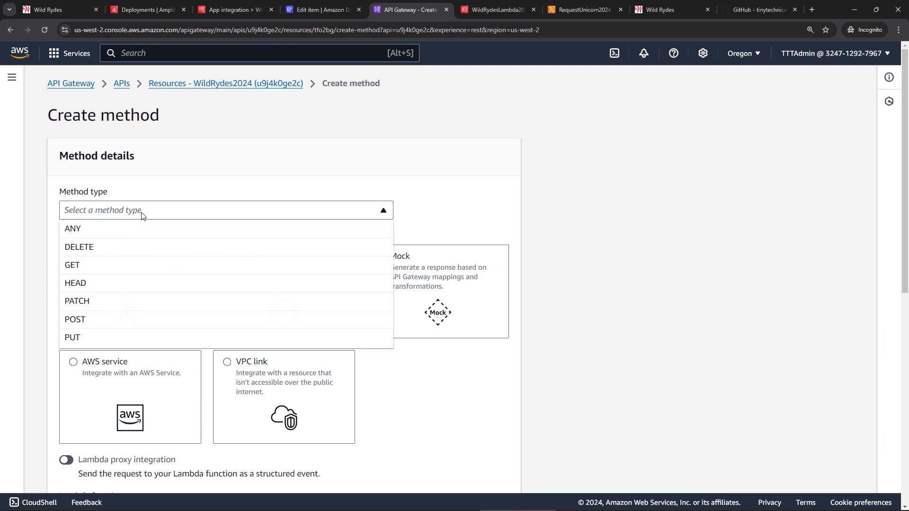
click(114, 319)
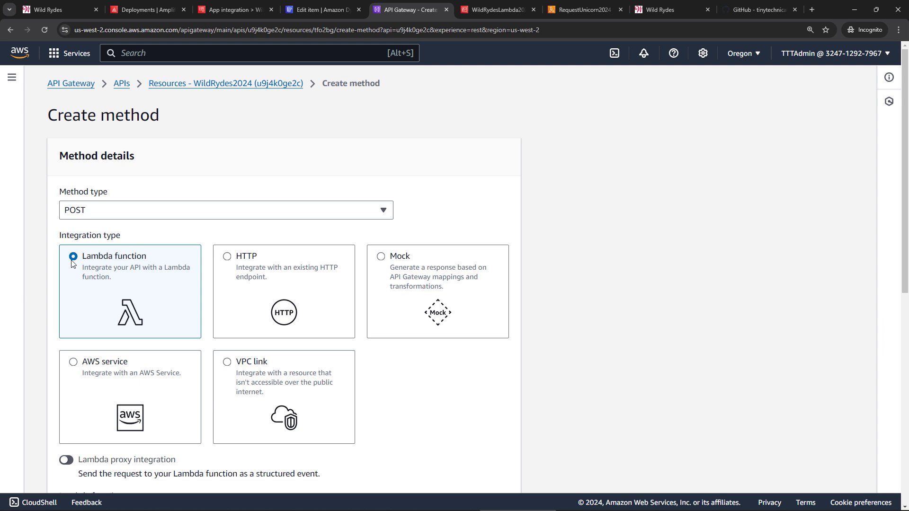
scroll(74, 263, down, 3)
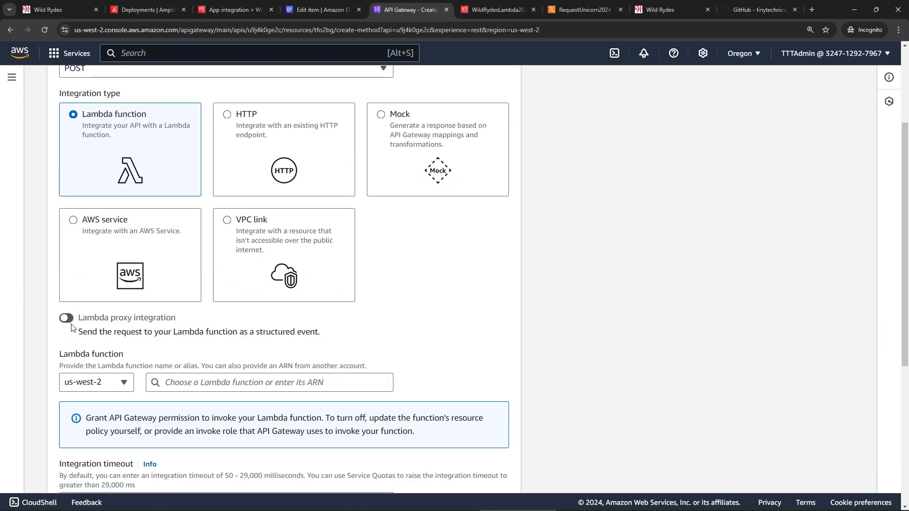
click(67, 318)
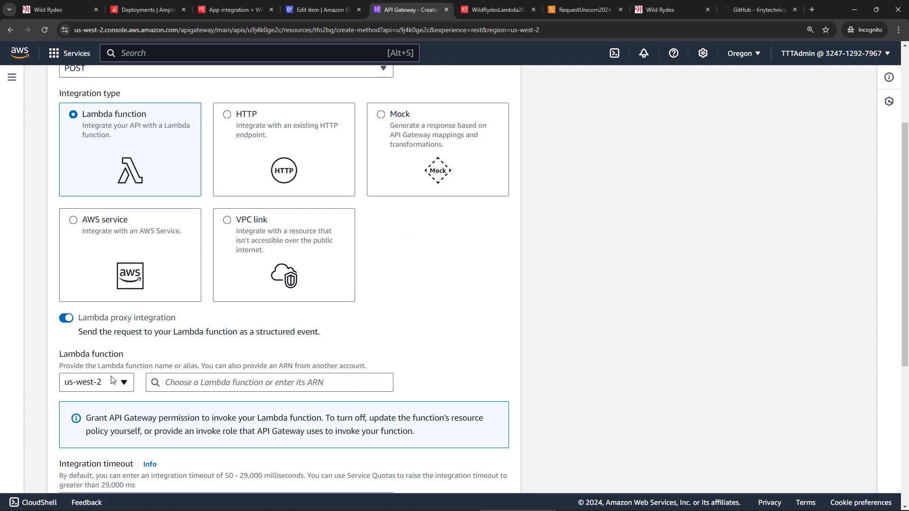
Choose the RequestUnicorn2024 Lambda function in us-west-2 for the method and create it.
click(182, 383)
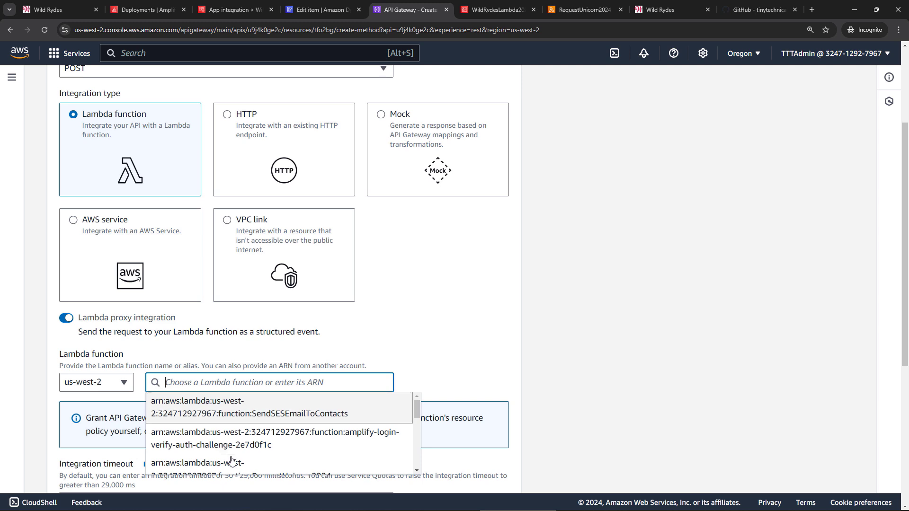
text(reque)
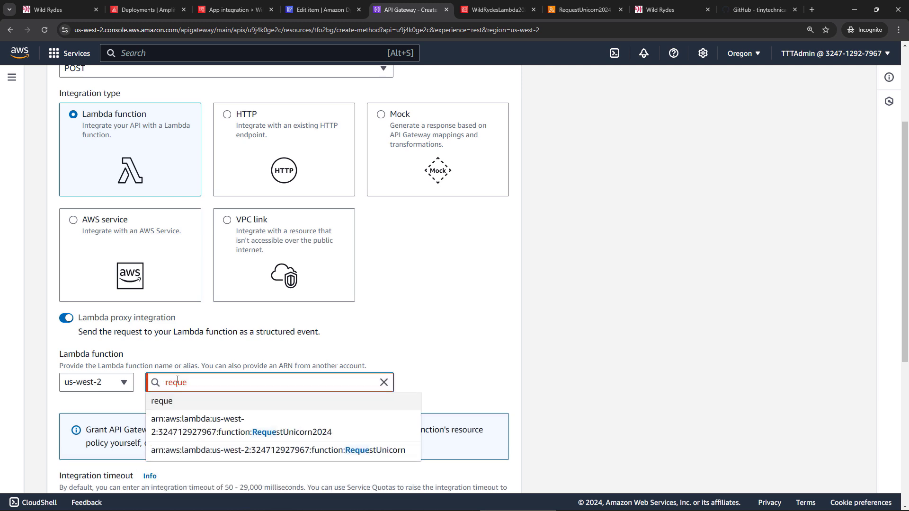
click(349, 431)
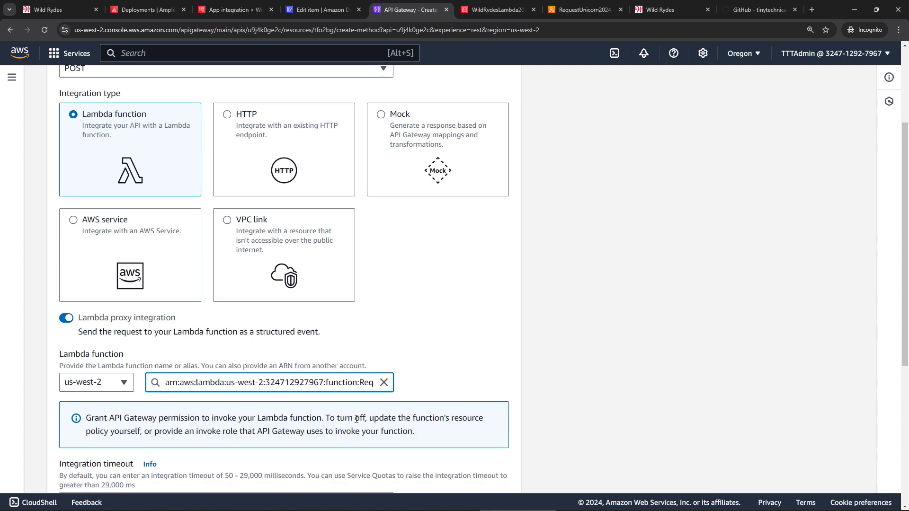
scroll(356, 419, down, 4)
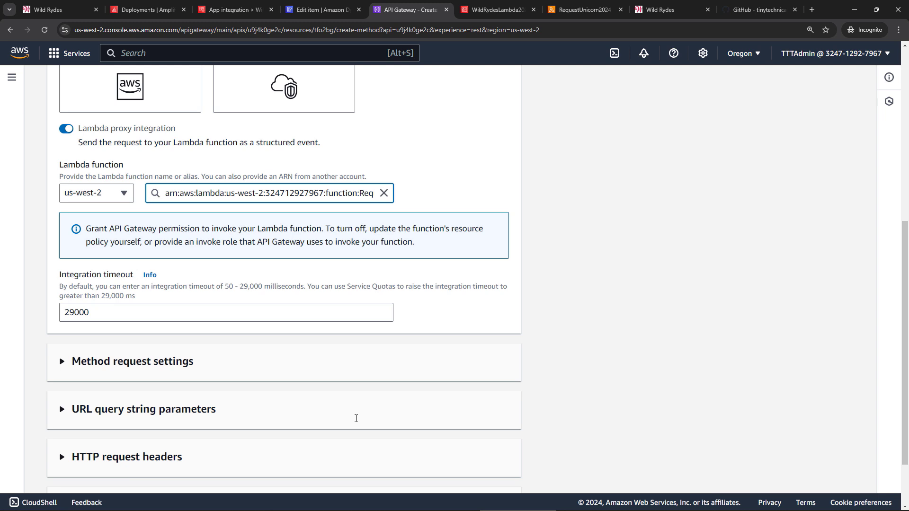
scroll(356, 418, down, 2)
click(456, 473)
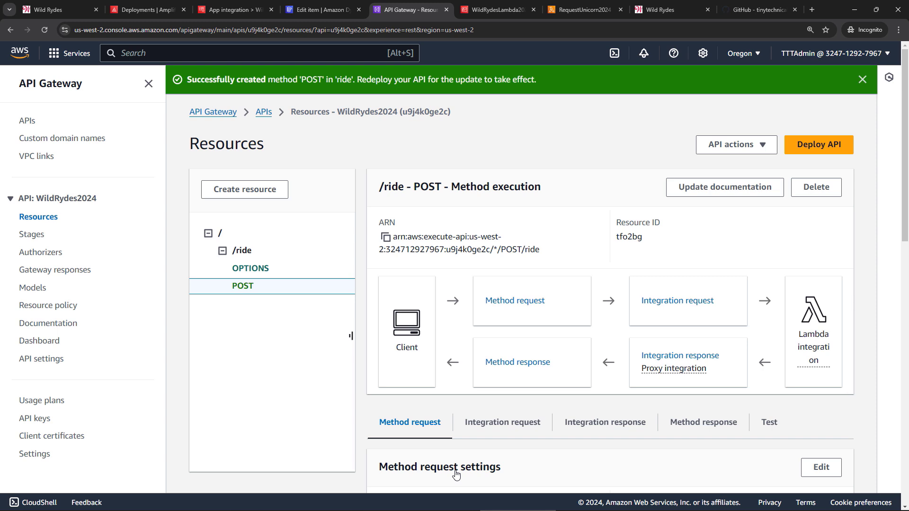
Set the POST method request's authorization to the WildRydes Cognito user pool authorizer and save it.
scroll(415, 197, down, 4)
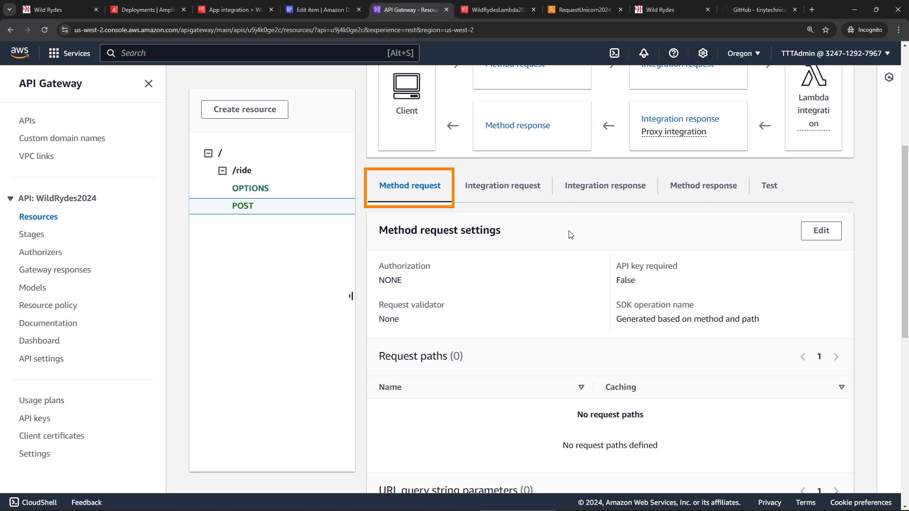
click(805, 236)
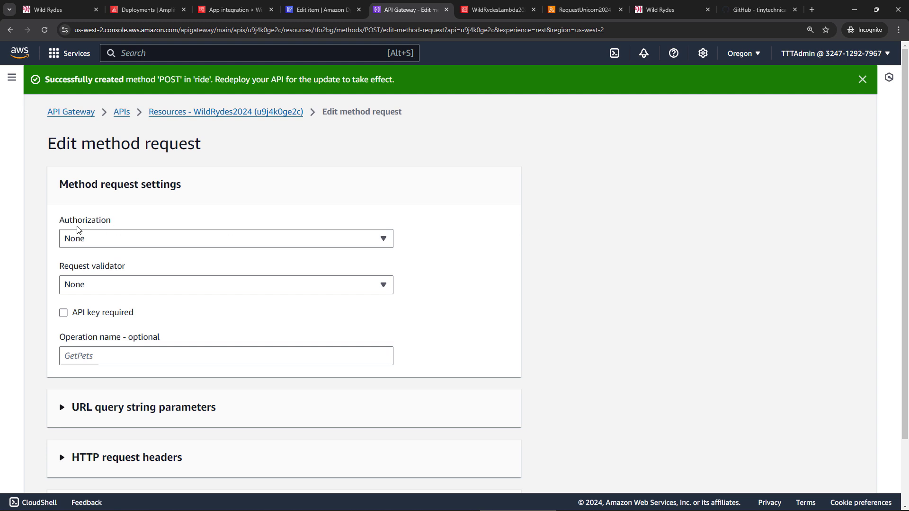
click(79, 246)
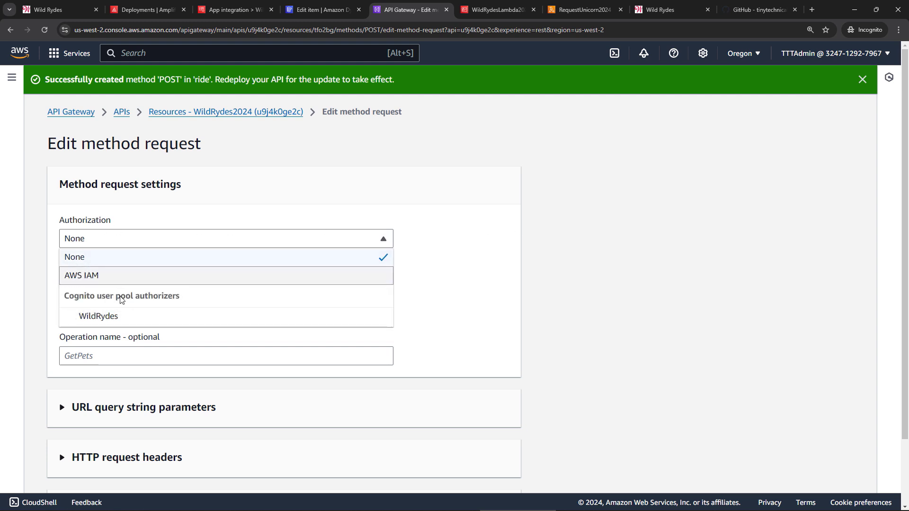
click(128, 322)
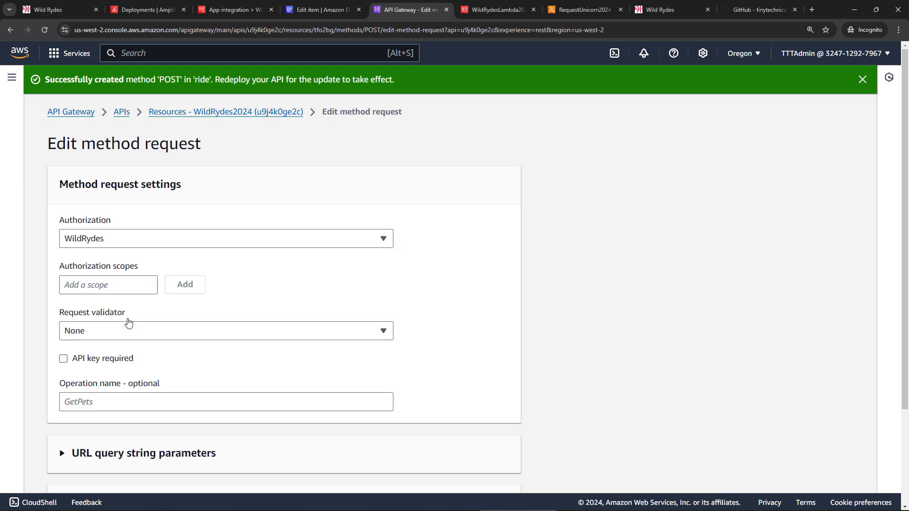
scroll(135, 322, down, 3)
click(491, 473)
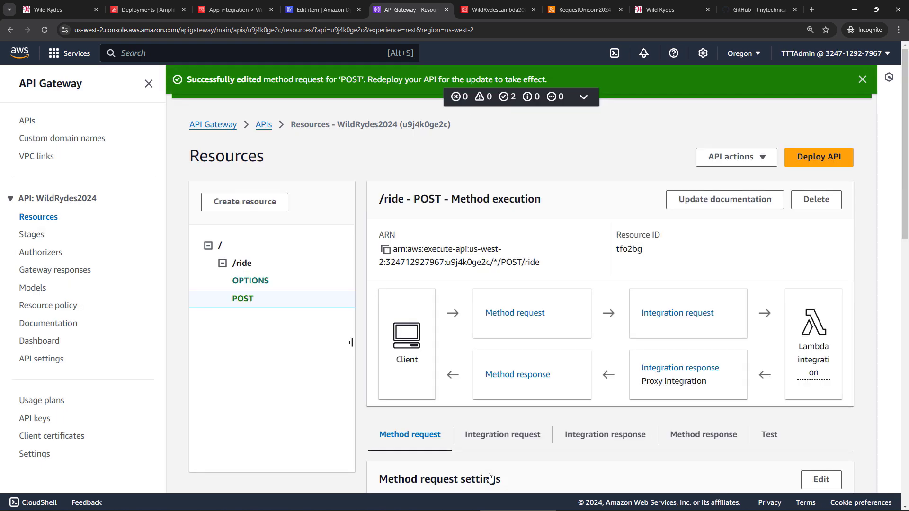
Deploy the WildRydes2024 API to a new stage named dev.
click(805, 163)
click(397, 273)
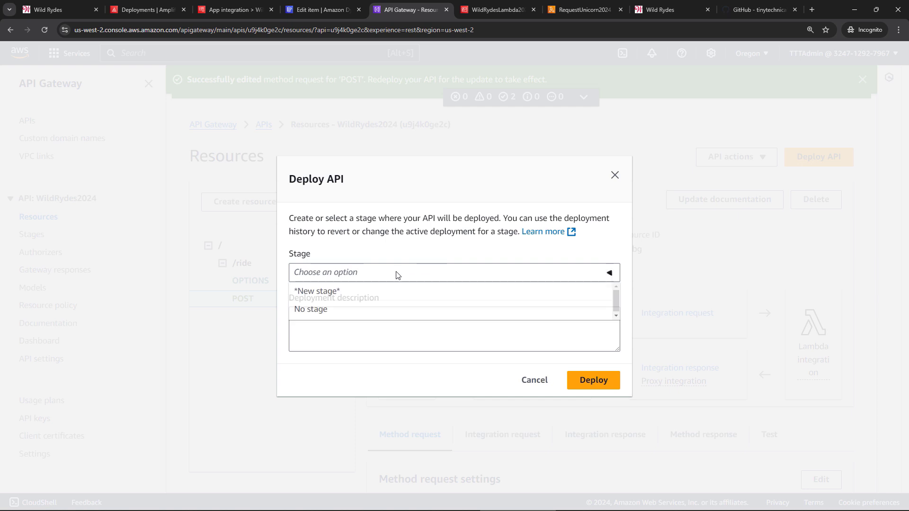
click(378, 296)
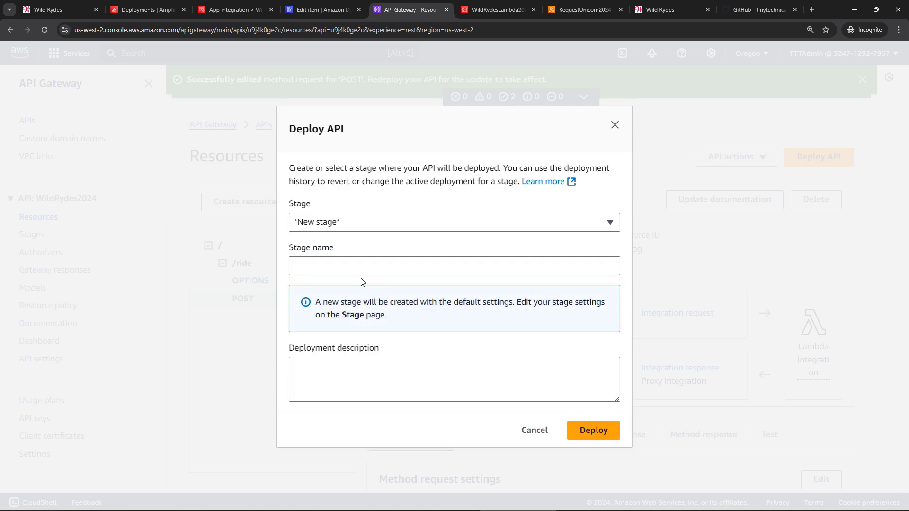
click(354, 266)
text(dev)
click(599, 436)
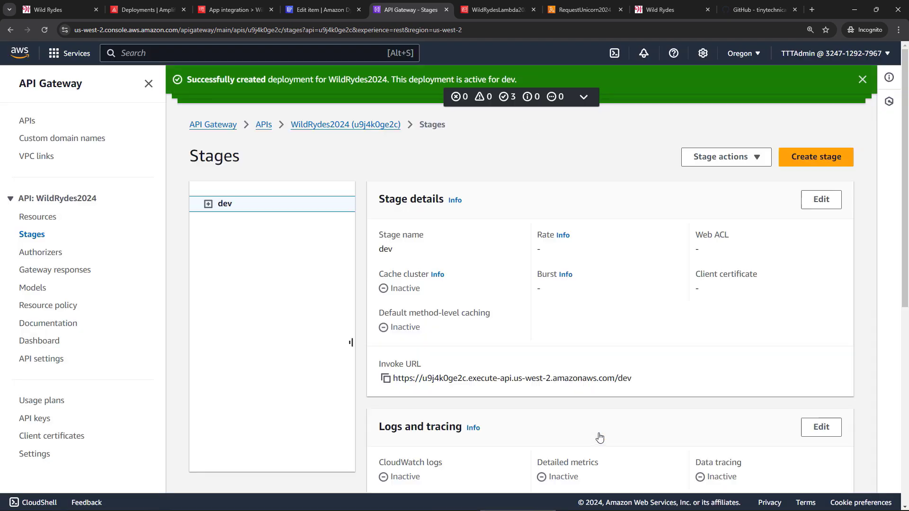
Copy the dev stage's invoke URL into the invokeUrl value of js/config.js on GitHub and commit directly to the main branch.
click(387, 381)
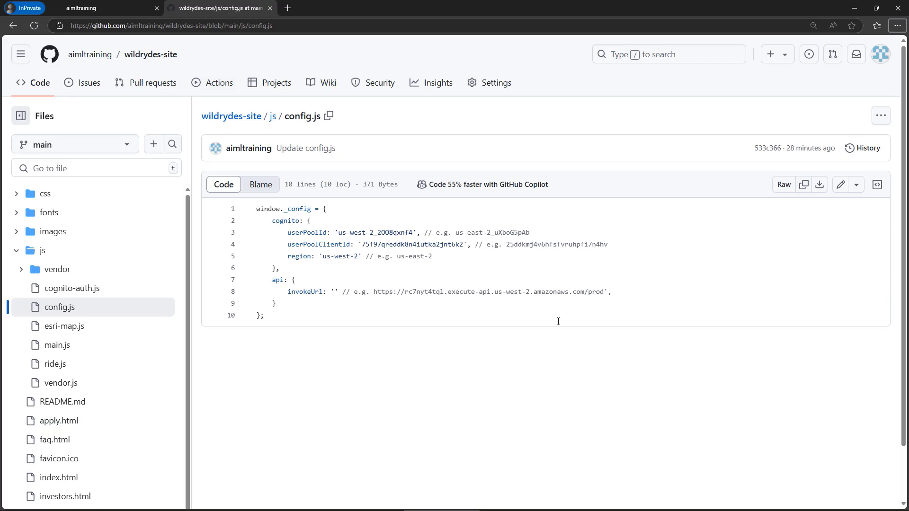
click(840, 186)
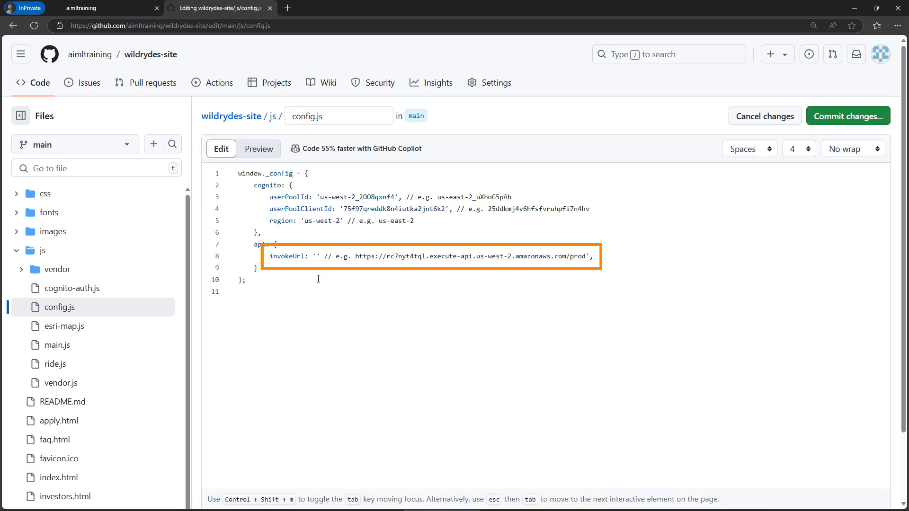
key(ctrl+v)
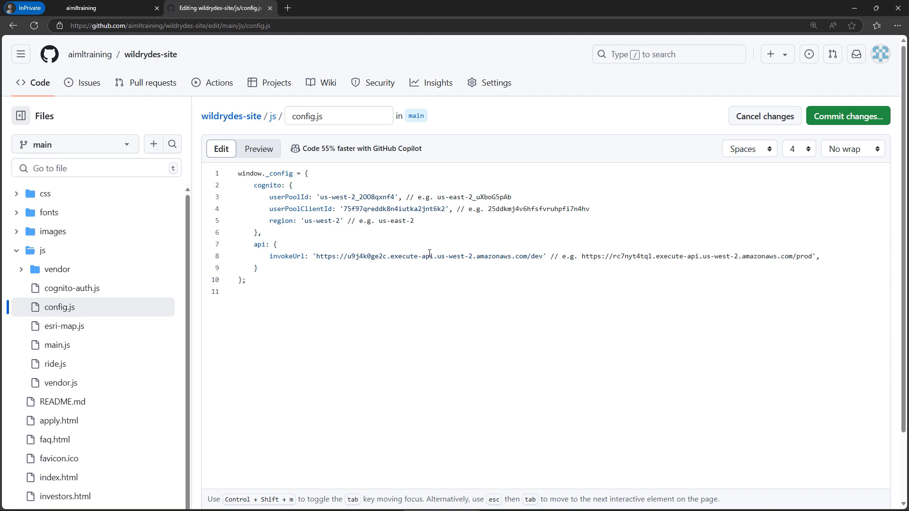
click(851, 122)
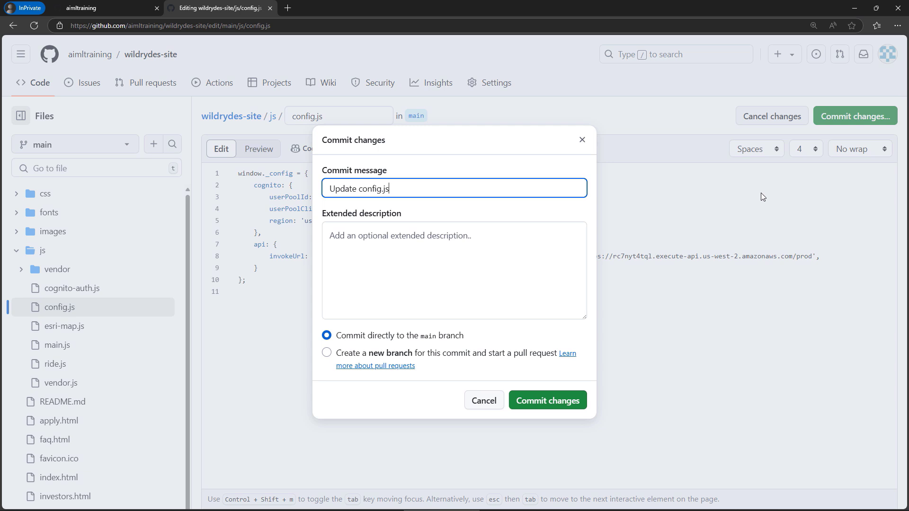
click(557, 407)
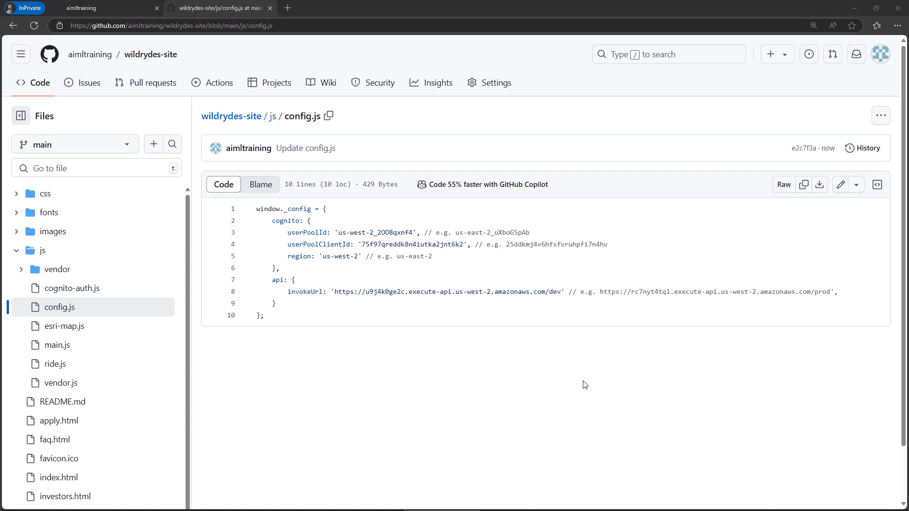
Check the Amplify deployment and open the deployed Wild Rydes site's /ride.html page.
key(alt+Tab)
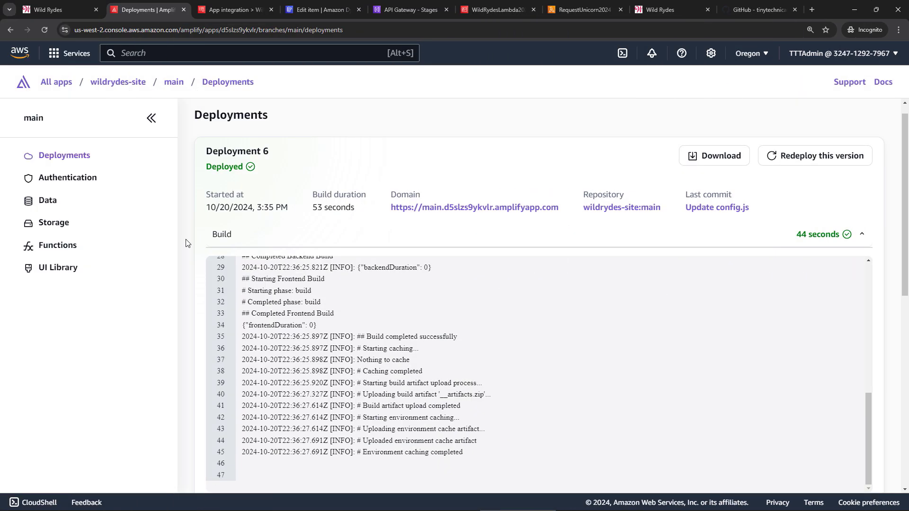
click(660, 9)
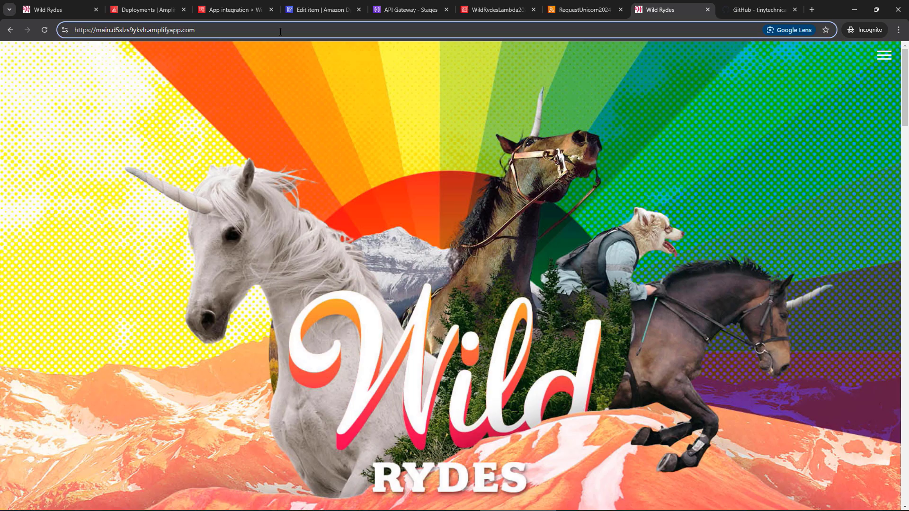
text(/ride.html)
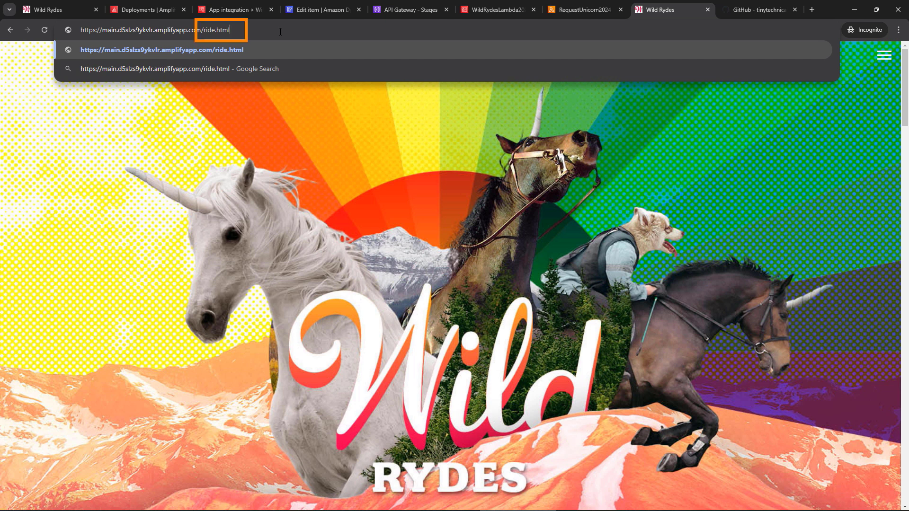
key(Return)
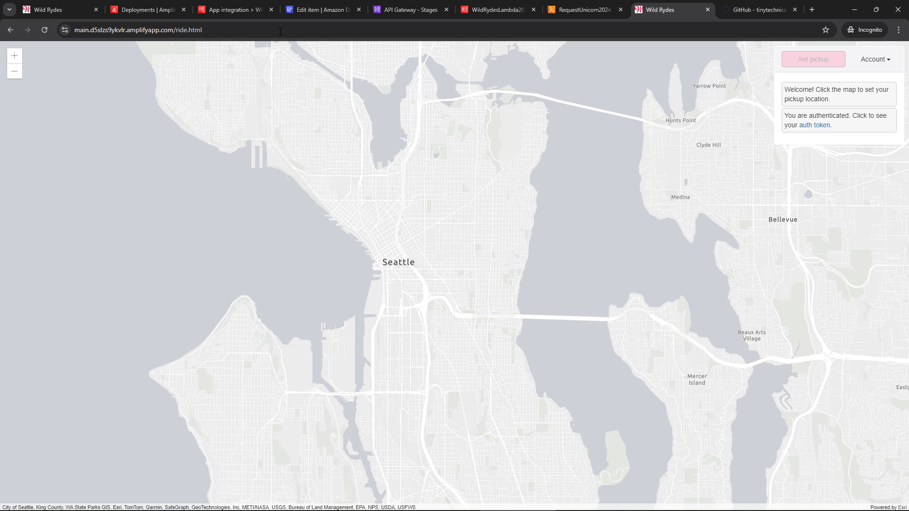
Set a pickup location on the Seattle map in First Hill near Terry Ave and request a unicorn.
scroll(387, 250, up, 3)
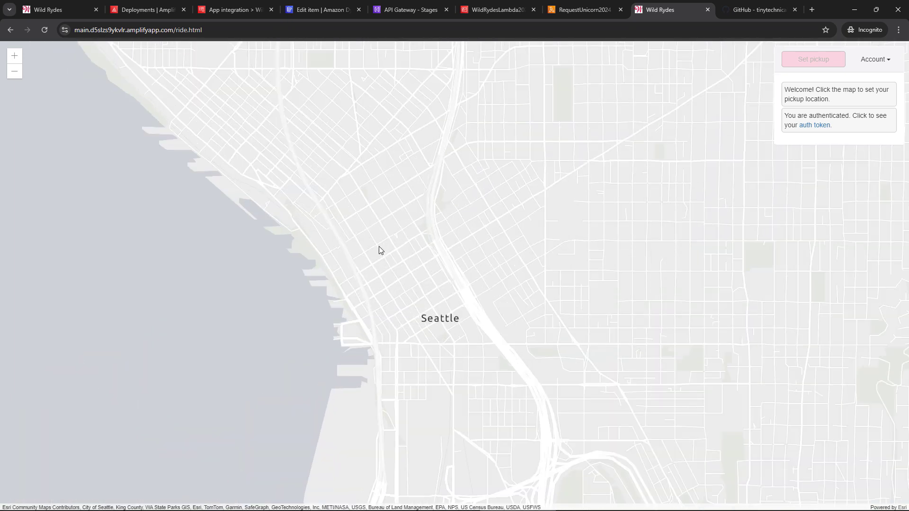
scroll(379, 247, up, 1)
drag(464, 253, 291, 257)
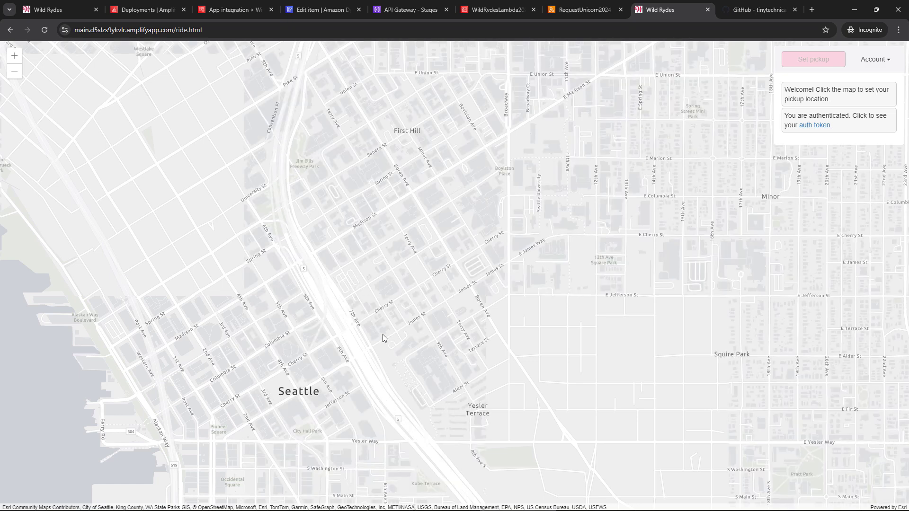
click(402, 232)
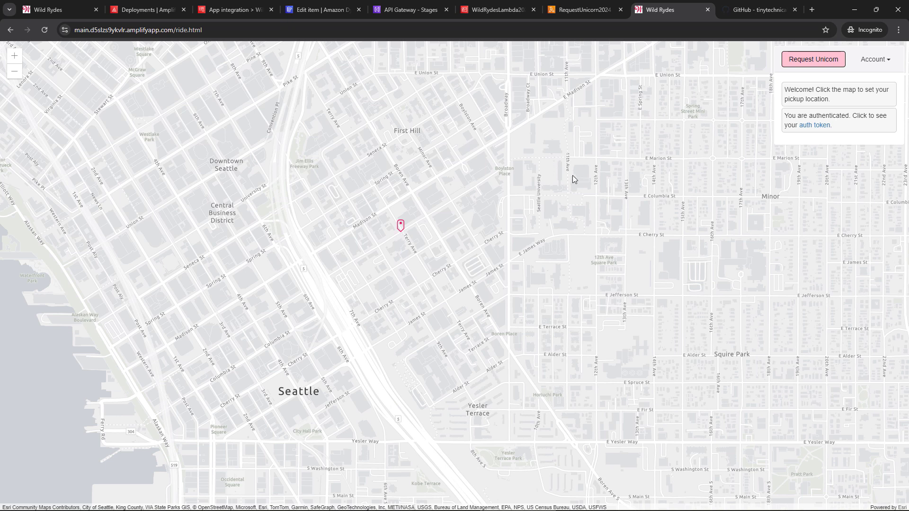
click(793, 64)
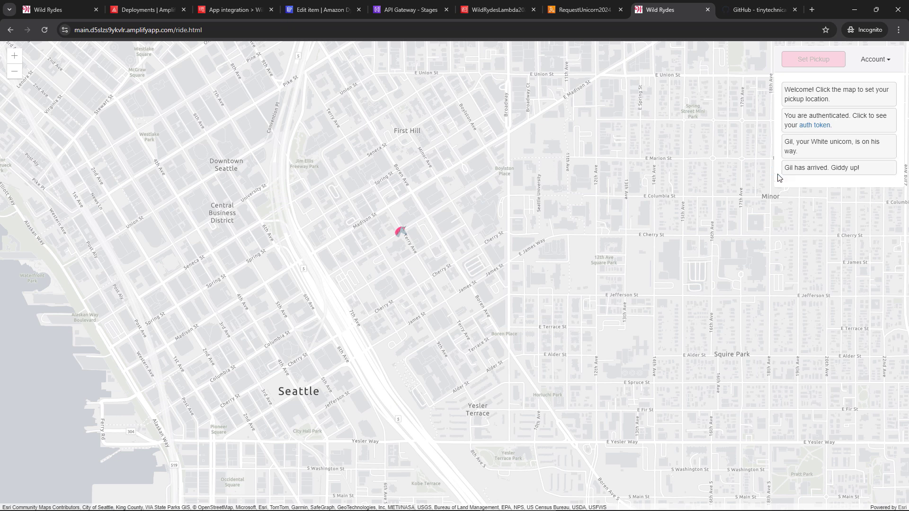
Refresh the items of the Rides2024 DynamoDB table, widen the RideId column and examine the recorded rides.
click(324, 10)
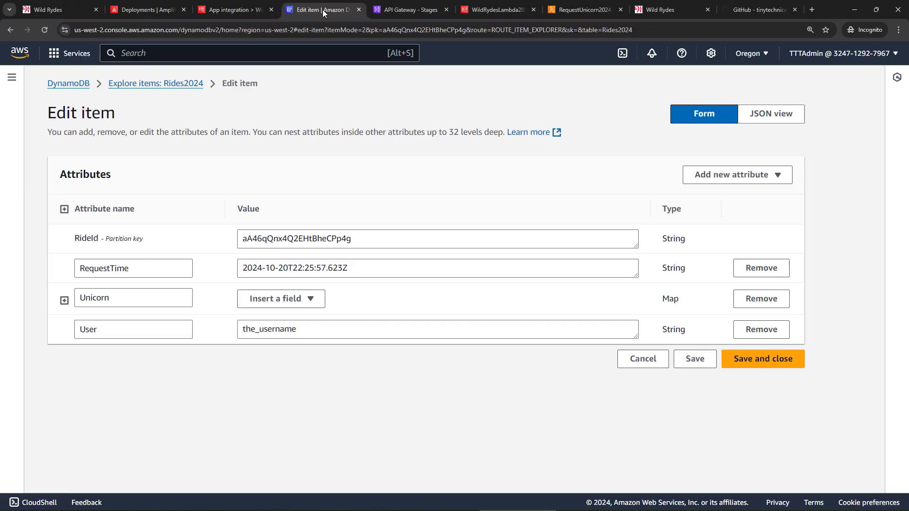
click(151, 84)
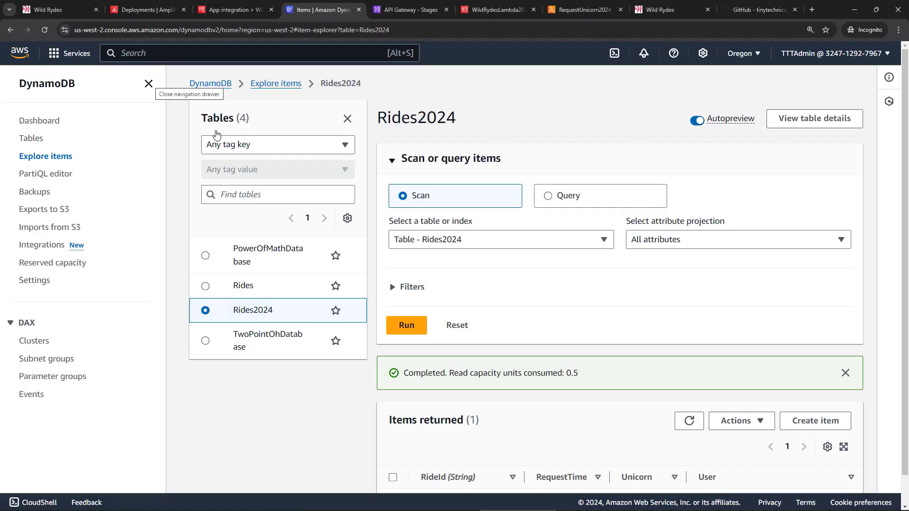
scroll(660, 385, down, 1)
click(688, 390)
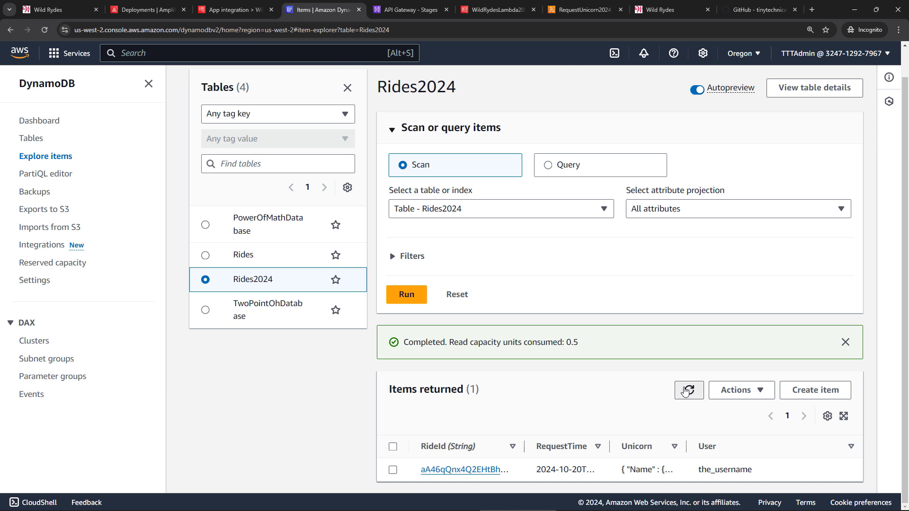
scroll(659, 389, down, 2)
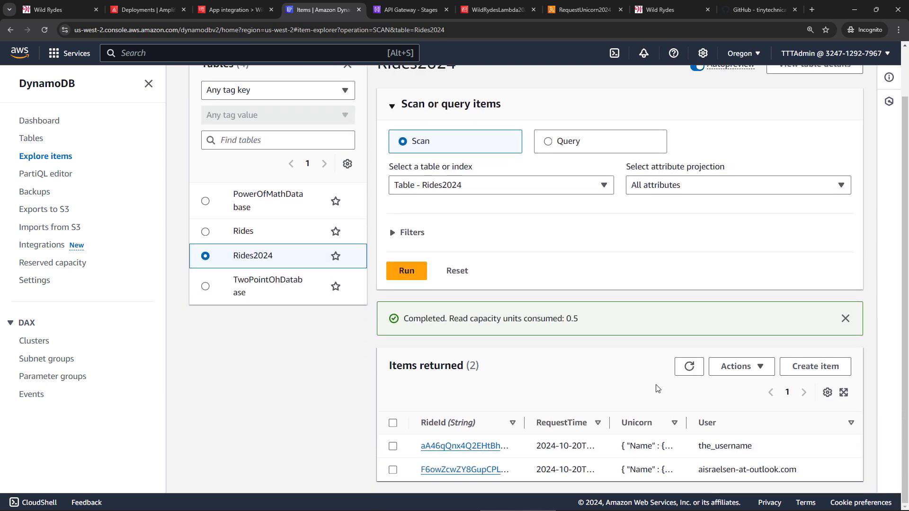
drag(523, 422, 602, 423)
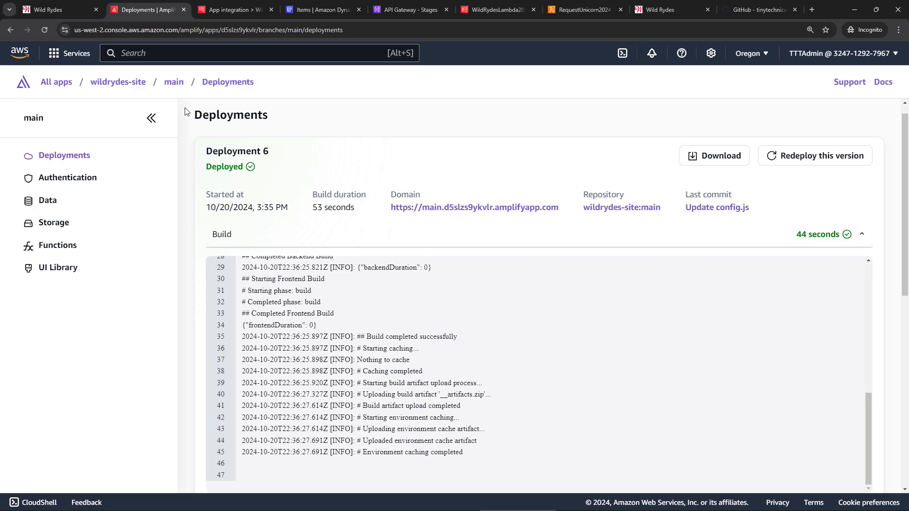
Delete the wildrydes-site Amplify app that uses the main production branch, confirming with "delete".
click(52, 83)
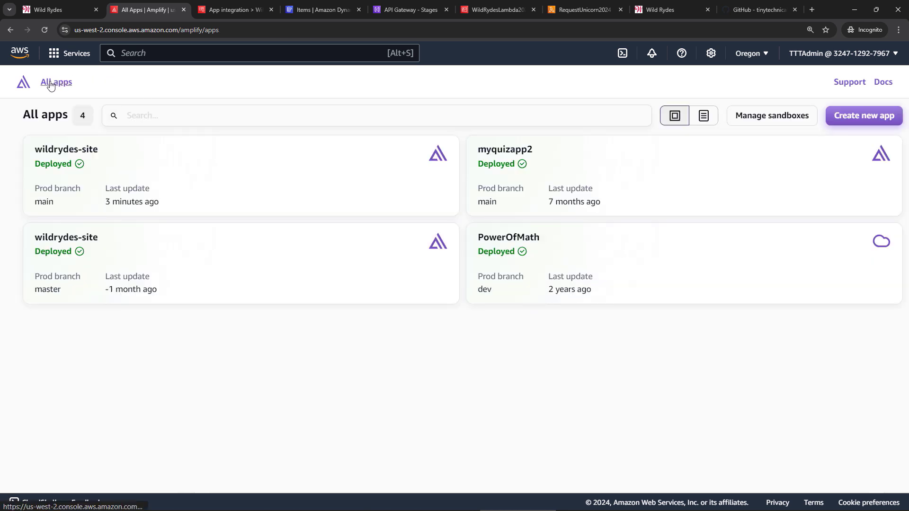
click(90, 154)
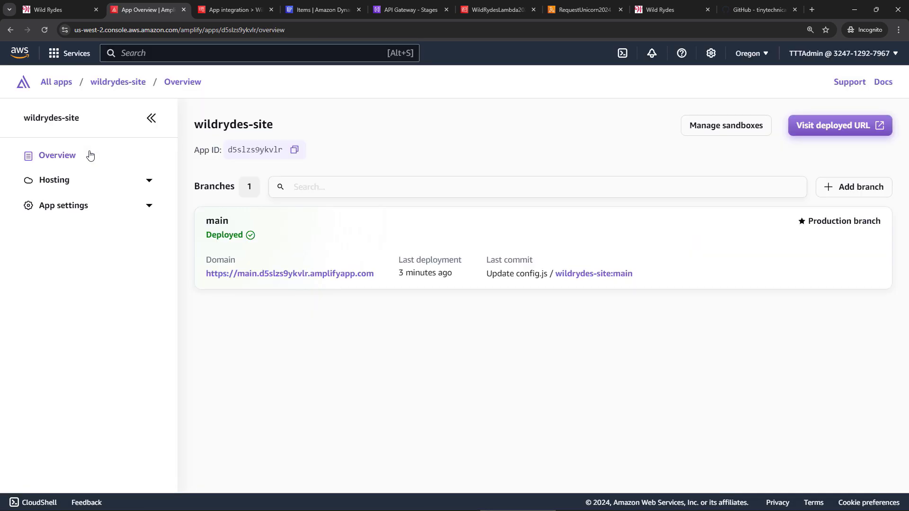
click(80, 208)
click(81, 234)
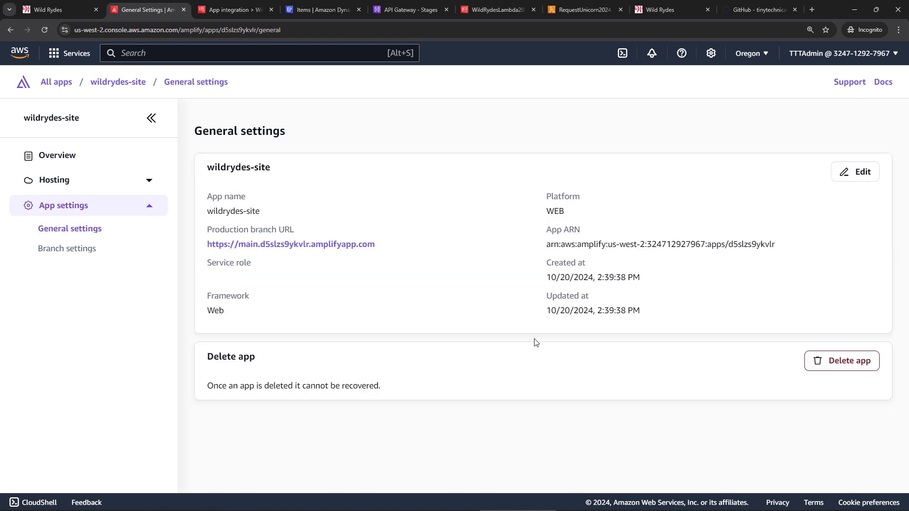
click(852, 369)
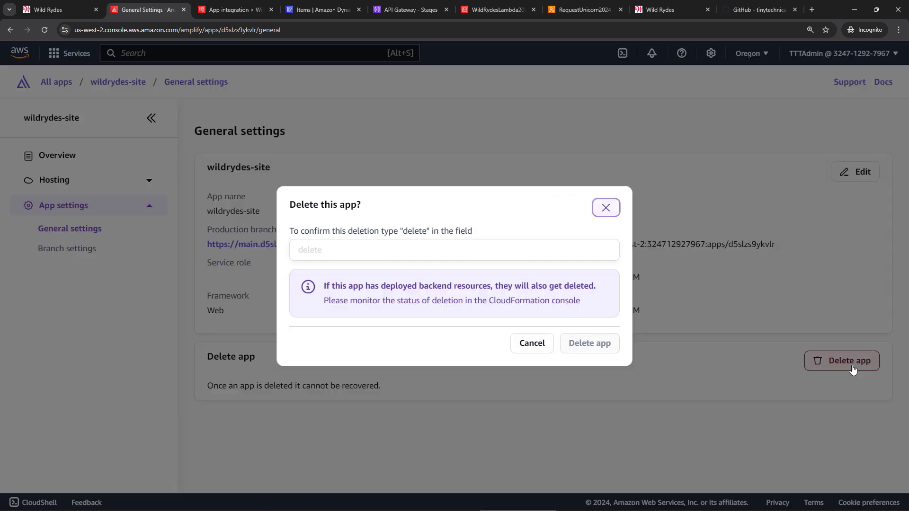
click(379, 245)
text(delete)
click(609, 350)
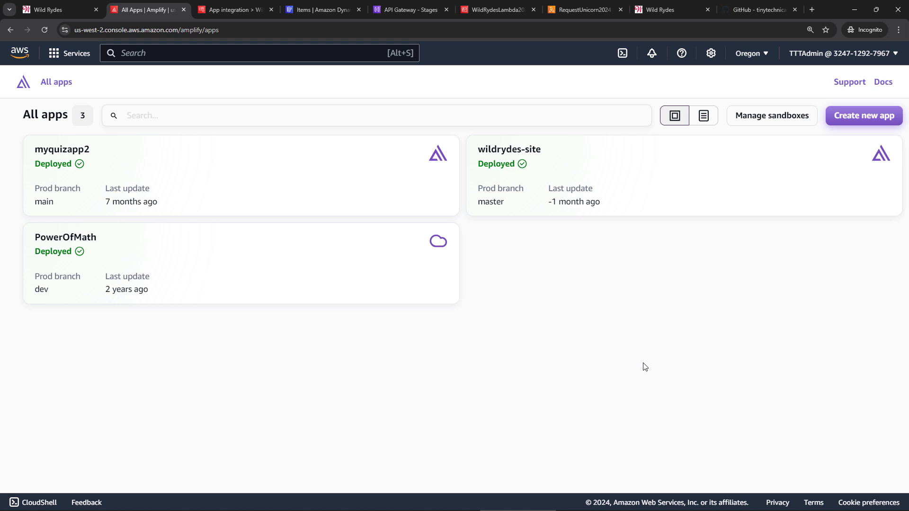
Open the Cognito user pools in a new tab and delete the WildRydes2024 pool, deactivating its deletion protection and confirming its name.
right_click(33, 53)
click(43, 57)
click(223, 10)
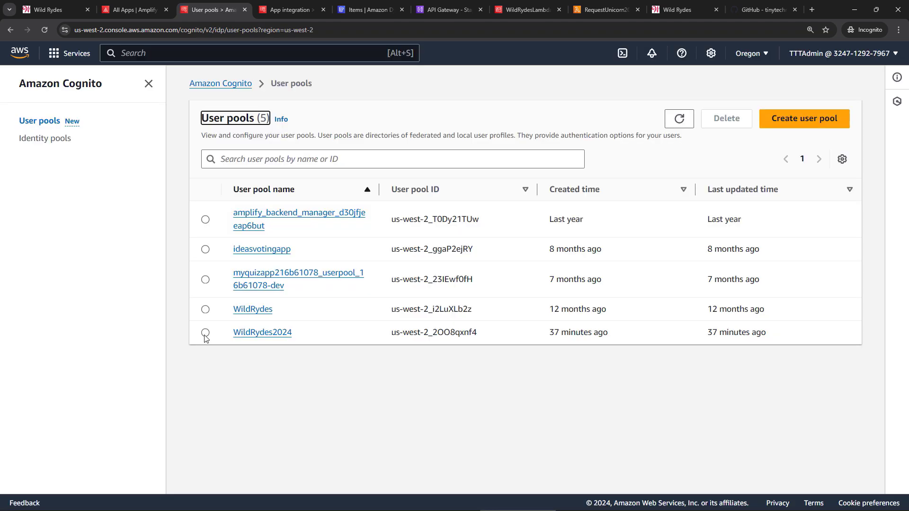
click(205, 333)
click(726, 119)
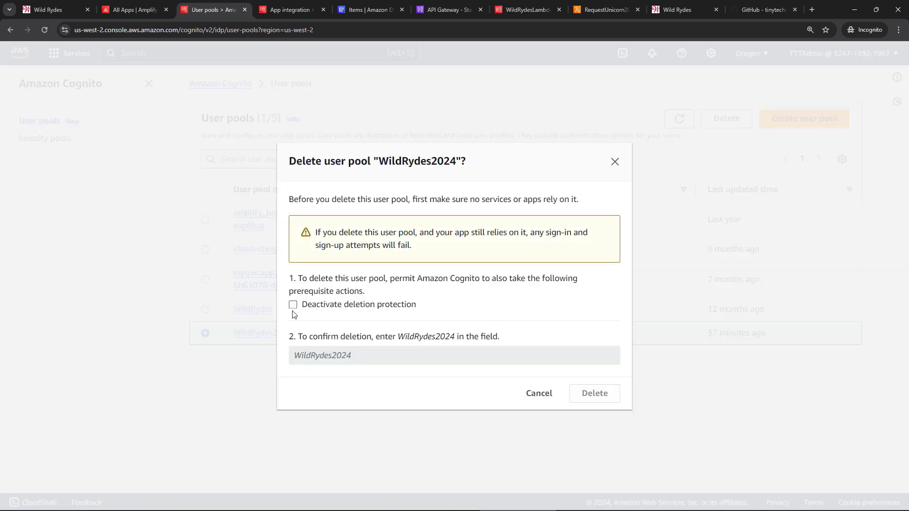
click(293, 305)
double_click(425, 337)
key(ctrl+c)
click(414, 360)
key(ctrl+v)
click(588, 396)
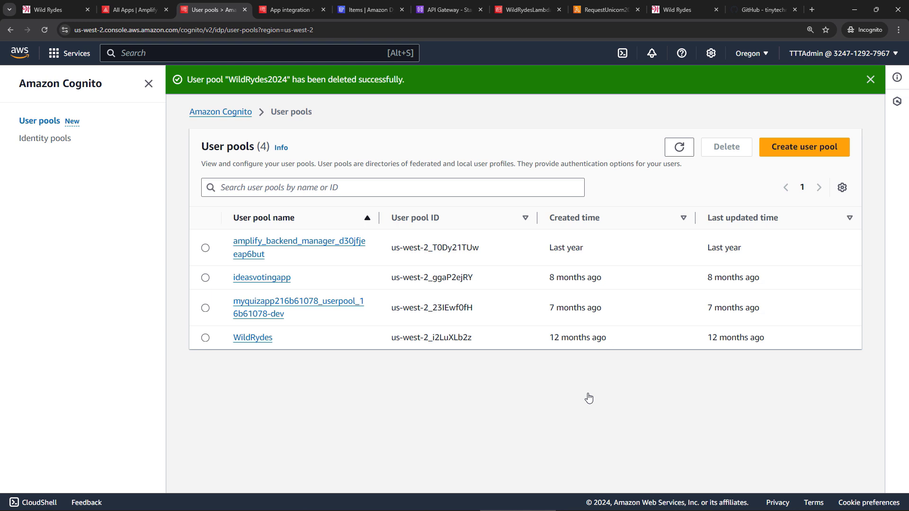
Delete the RequestUnicorn2024 Lambda function from the functions list, confirming with "delete", and close the result dialog.
click(590, 11)
scroll(402, 263, up, 10)
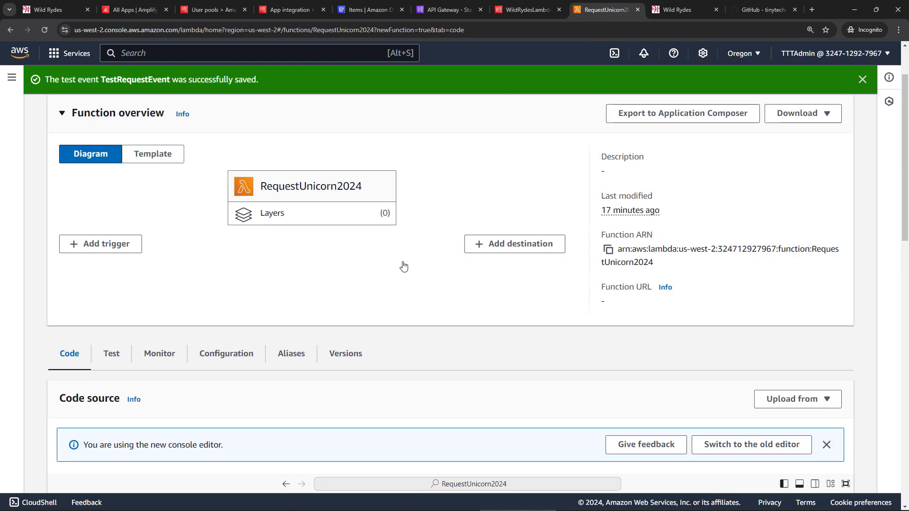
click(112, 112)
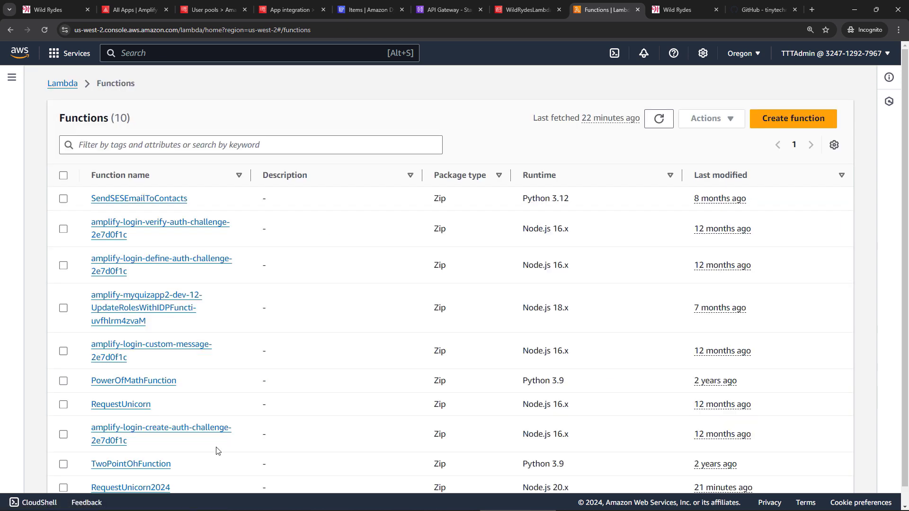
scroll(76, 481, down, 1)
click(63, 471)
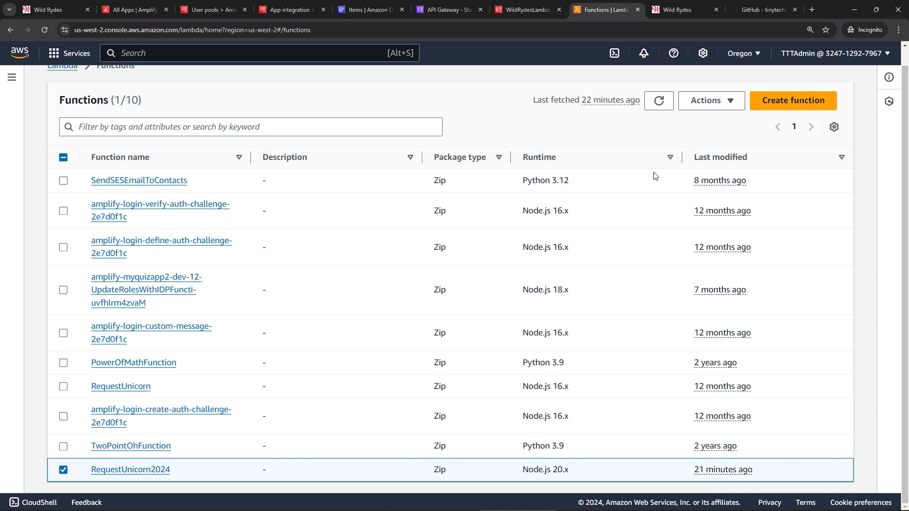
click(711, 101)
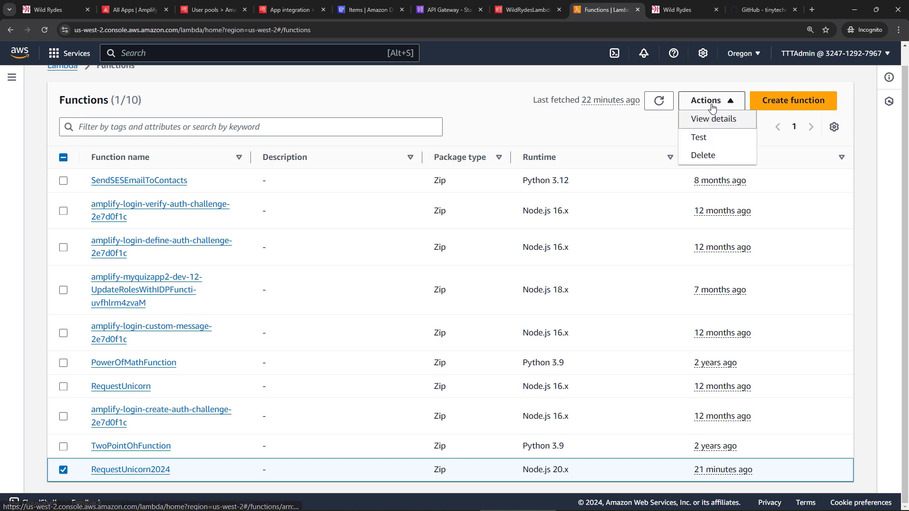
click(706, 155)
click(301, 336)
text(delete)
click(653, 376)
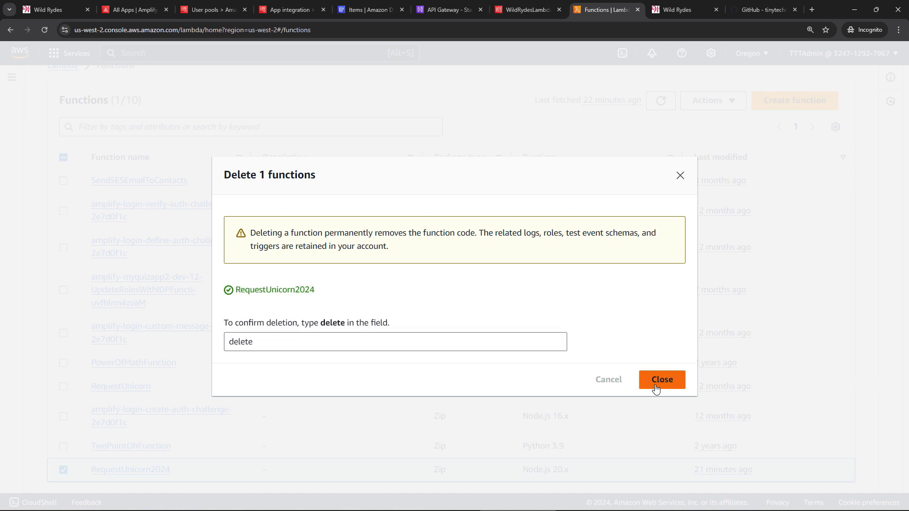
click(655, 385)
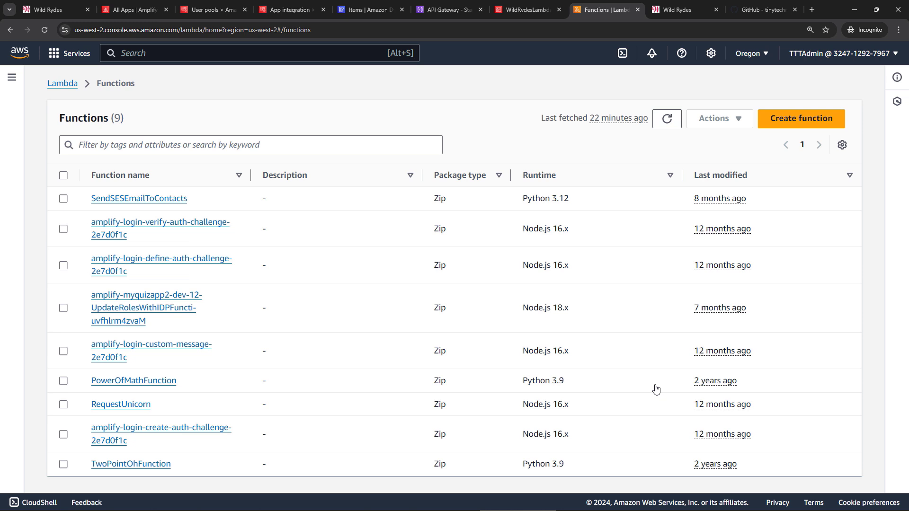
Find the IAM roles matching "wild" and delete the WildRydesLambda2024 role, confirming with its name.
click(26, 53)
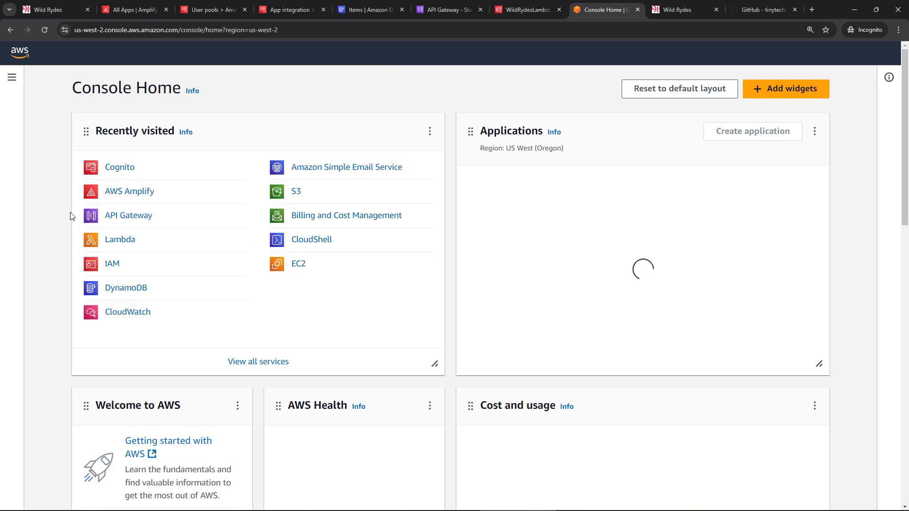
click(114, 265)
click(25, 234)
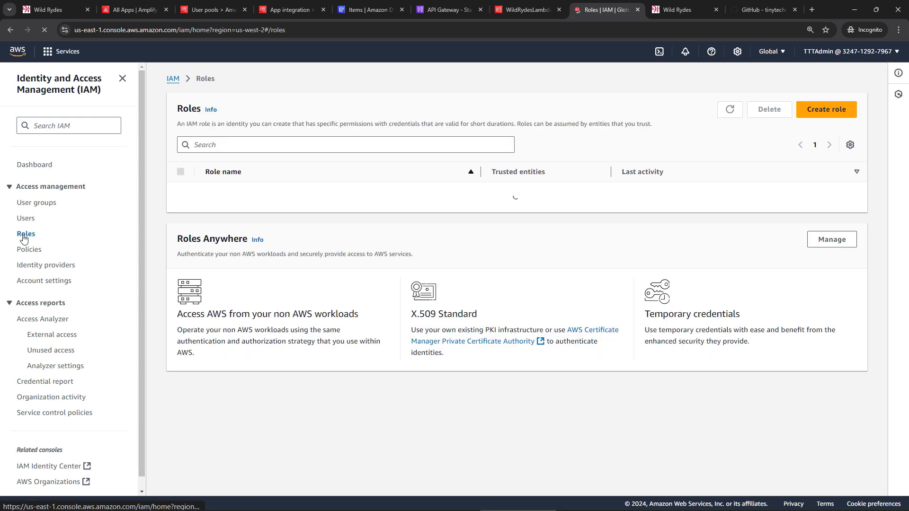
click(250, 144)
text(wild)
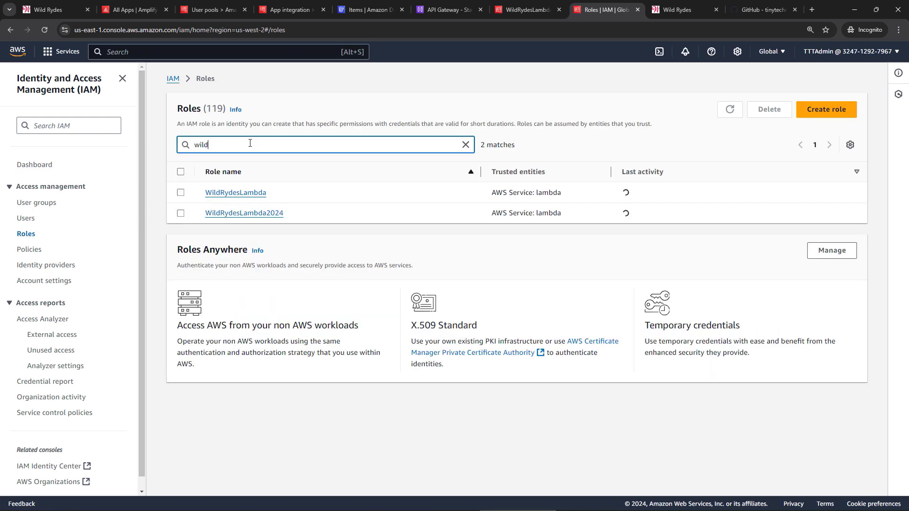
click(180, 214)
click(769, 110)
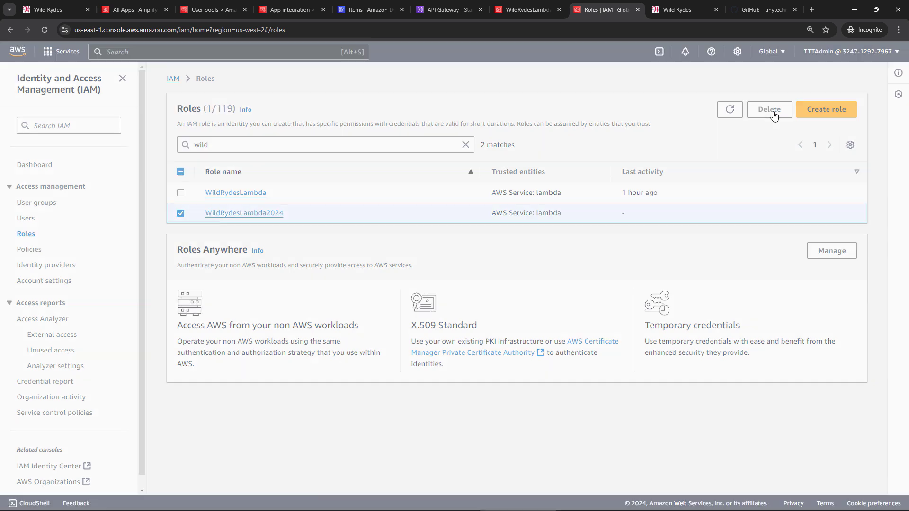
double_click(372, 205)
click(388, 348)
key(ctrl+v)
click(560, 381)
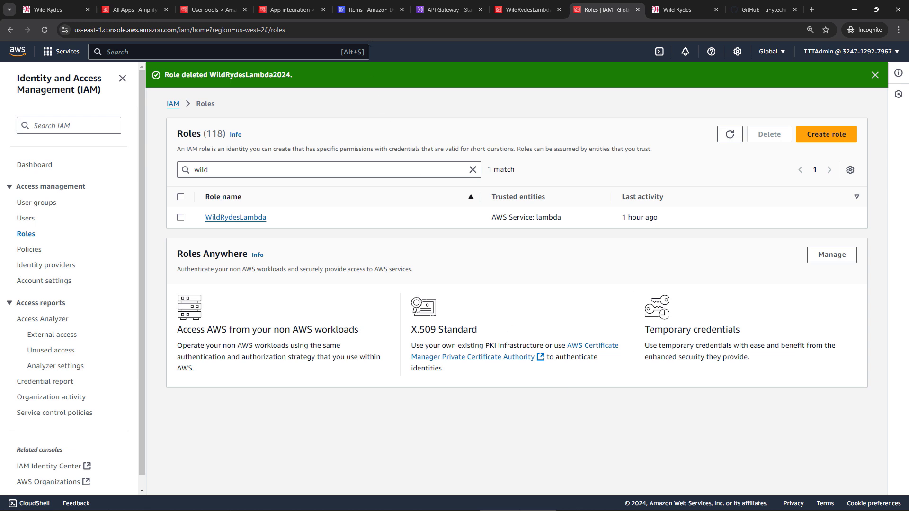
Delete the Rides2024 DynamoDB table together with its CloudWatch alarms, without a backup, confirming with "confirm".
click(364, 9)
scroll(286, 384, up, 1)
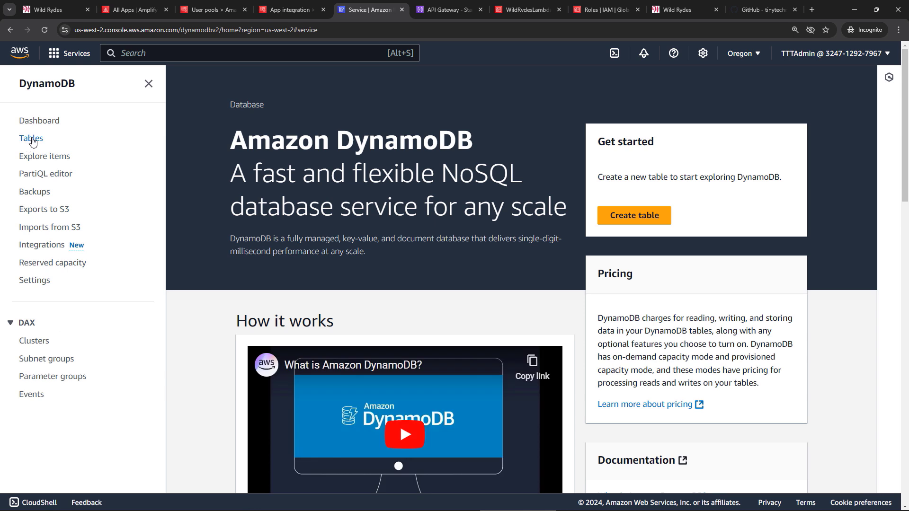
click(31, 139)
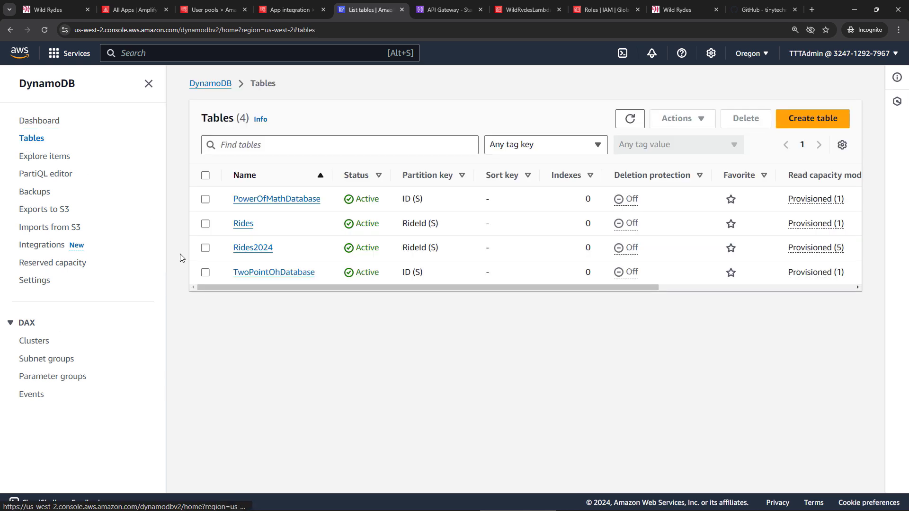
click(205, 248)
click(745, 118)
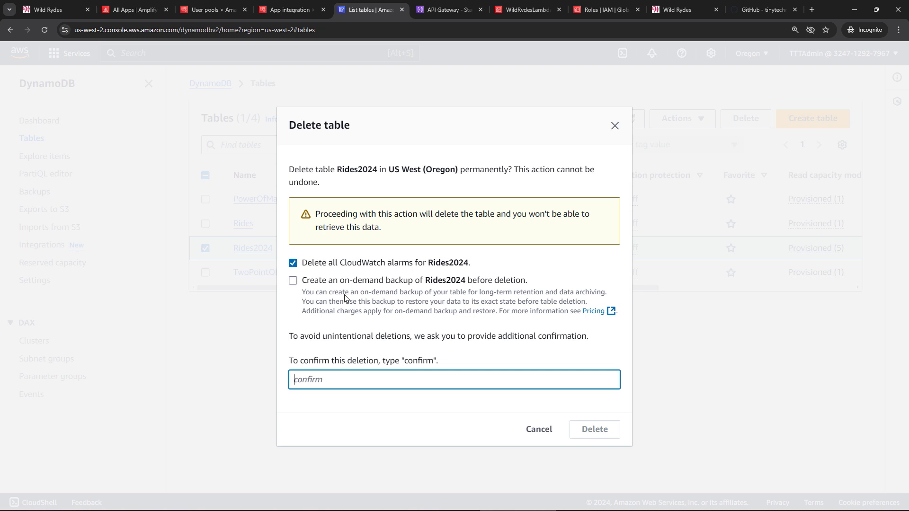
text(confirm)
click(586, 432)
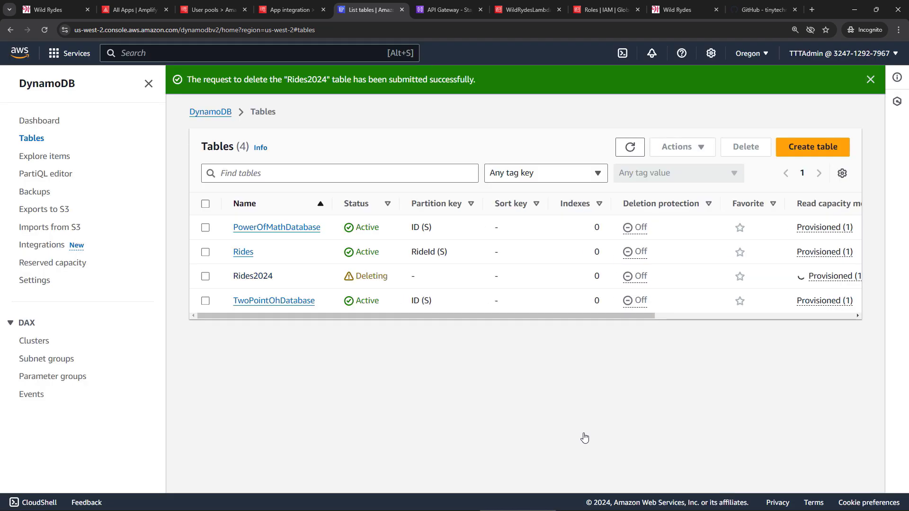
Delete the WildRydes2024 REST API from API Gateway, confirming with "confirm".
click(428, 10)
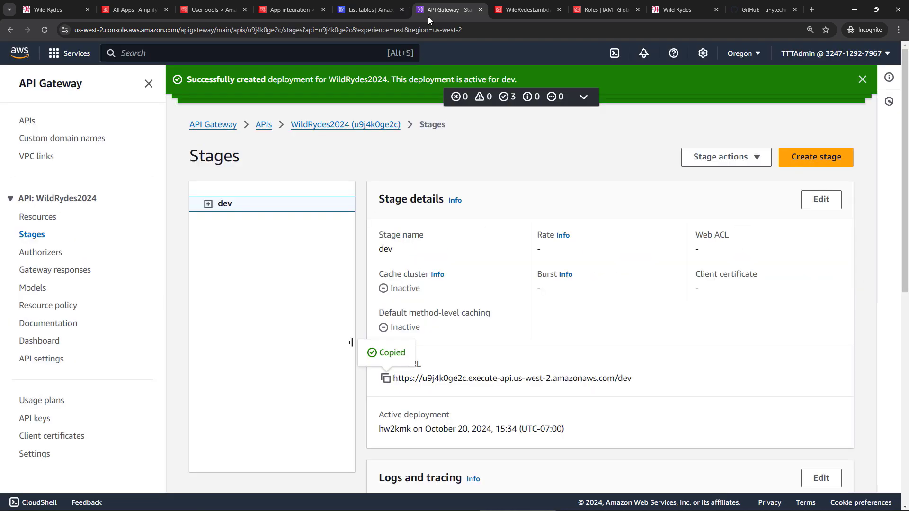
click(262, 125)
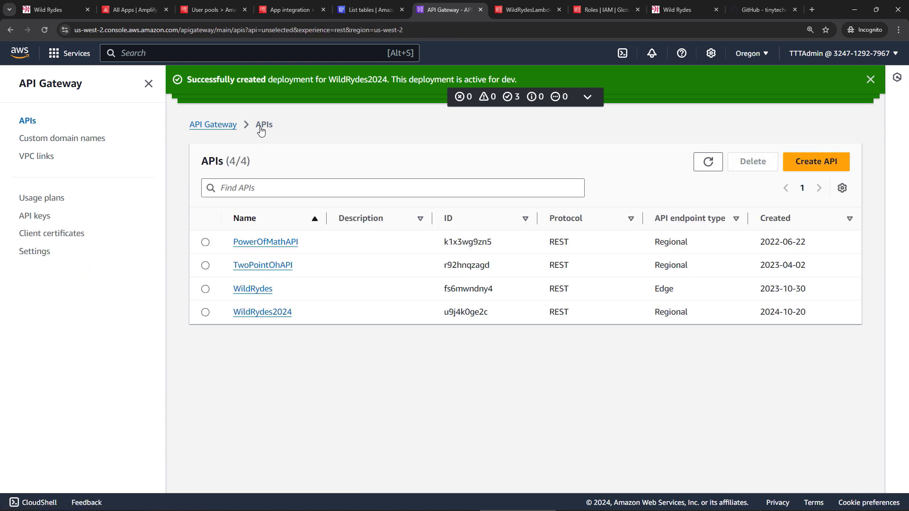
click(205, 313)
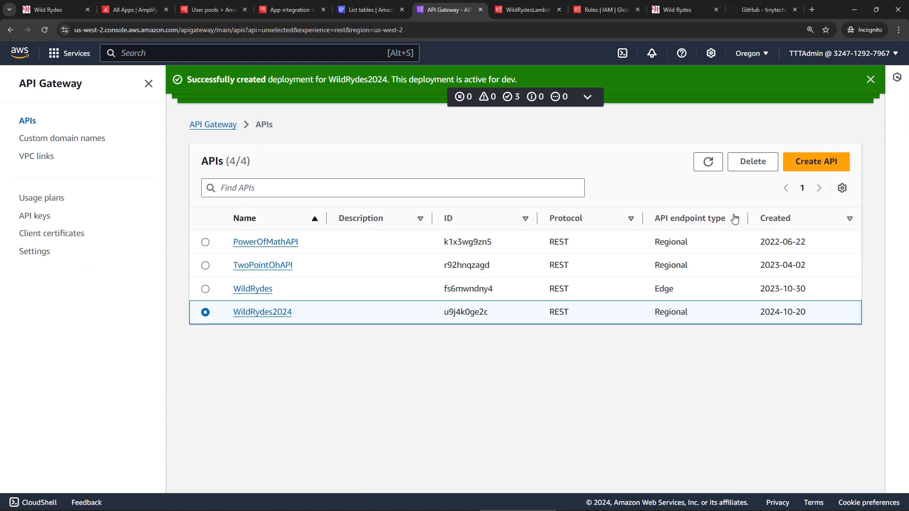
click(741, 163)
click(367, 324)
text(confirm)
click(600, 367)
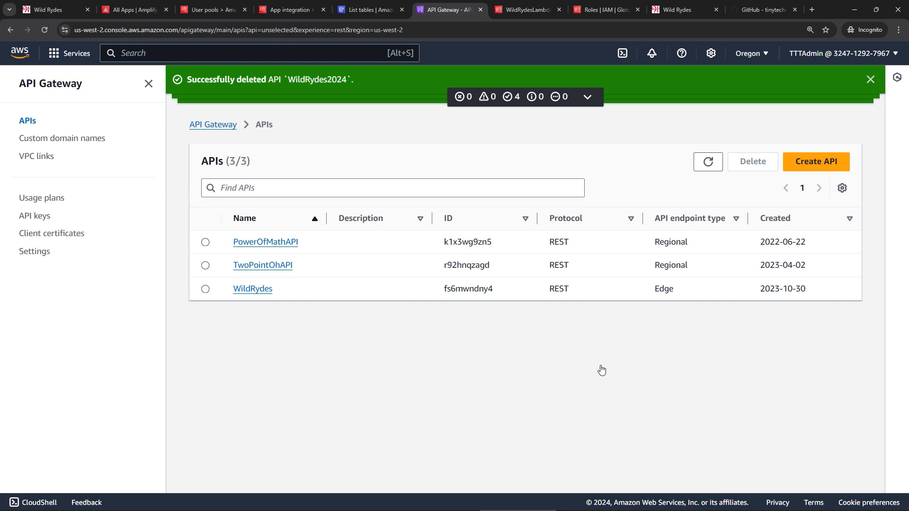
Switch to GitHub and view the deletion option in the wildrydes-site repository's settings, dismissing its confirmation without deleting.
key(alt+Tab)
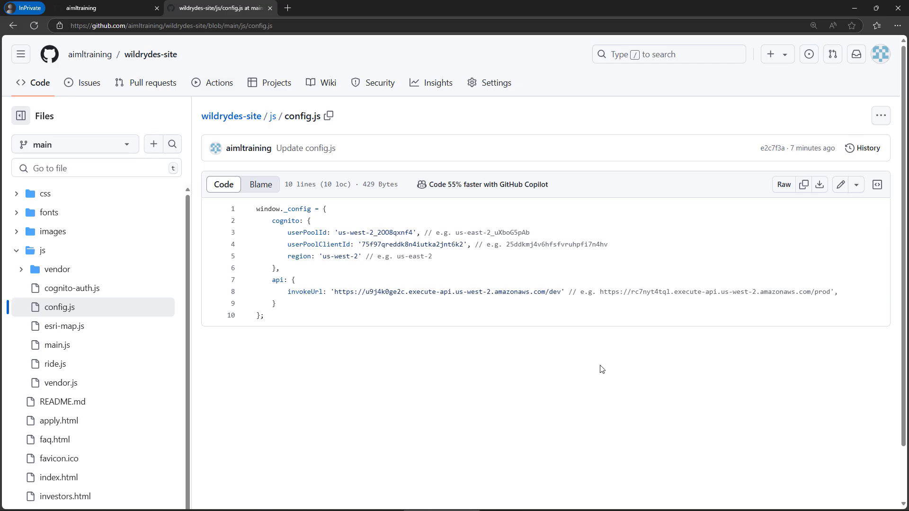
click(492, 85)
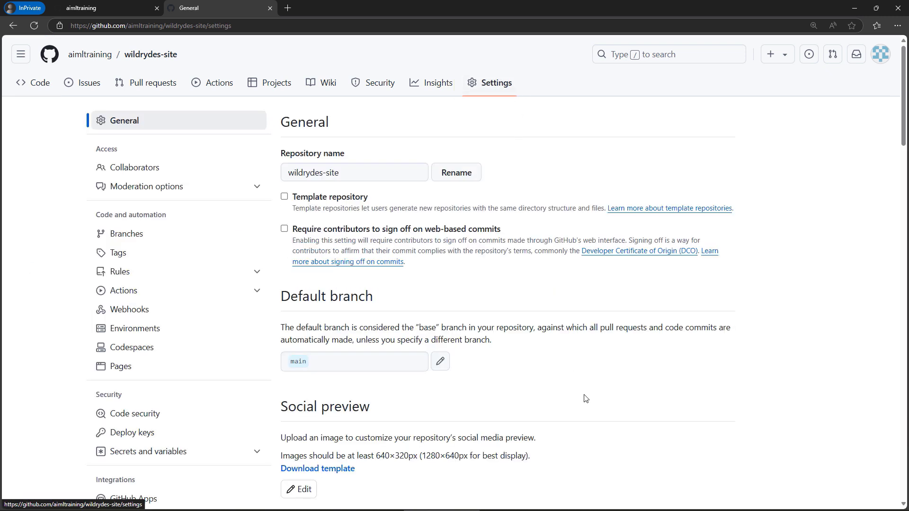
scroll(609, 387, down, 15)
scroll(616, 410, down, 15)
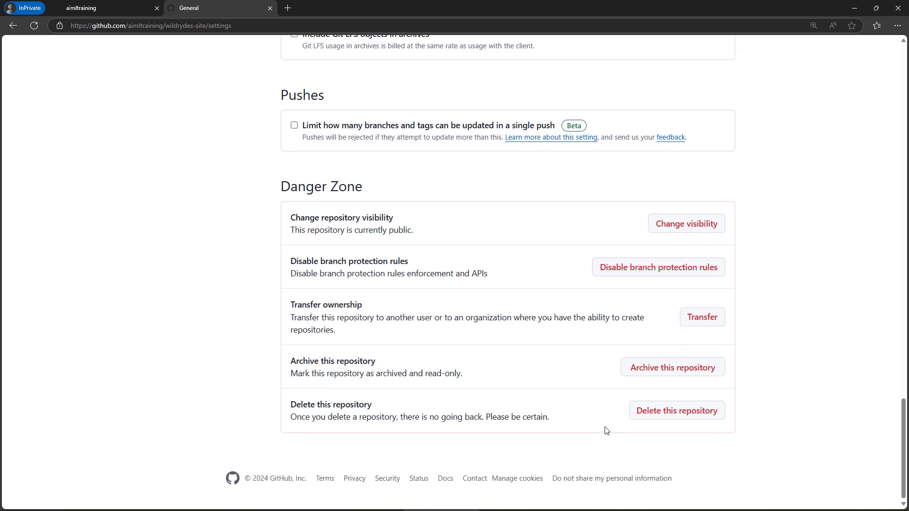
click(652, 419)
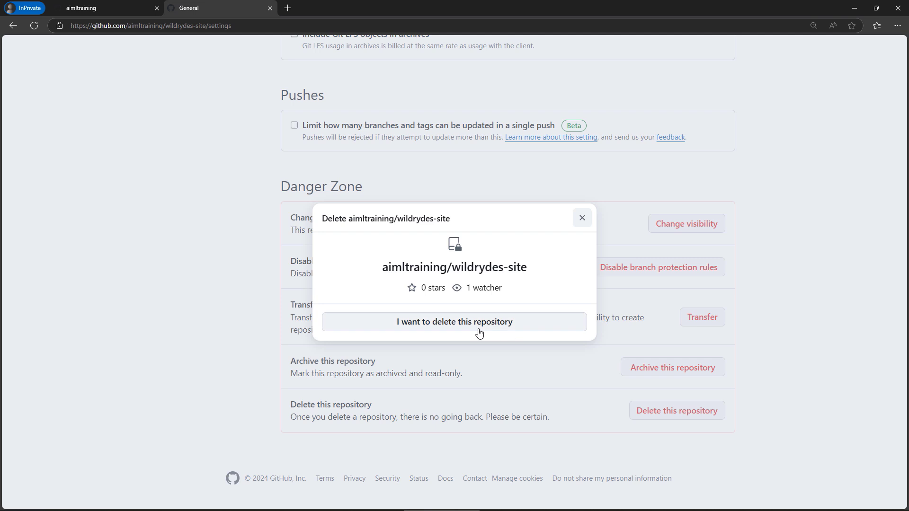
click(581, 218)
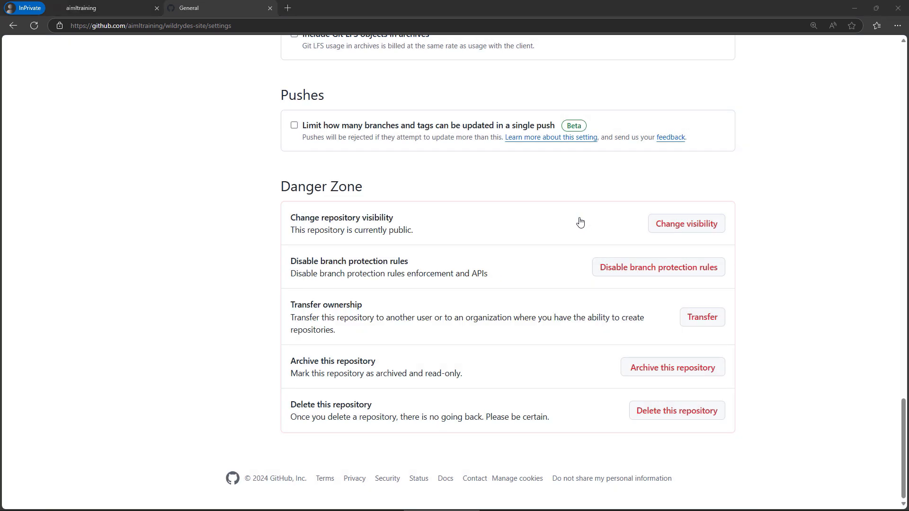
Return to the AWS console, filter the CloudWatch log groups by "request" and delete /aws/lambda/RequestUnicorn2024.
key(alt+Tab)
click(146, 56)
text(cloudwatch)
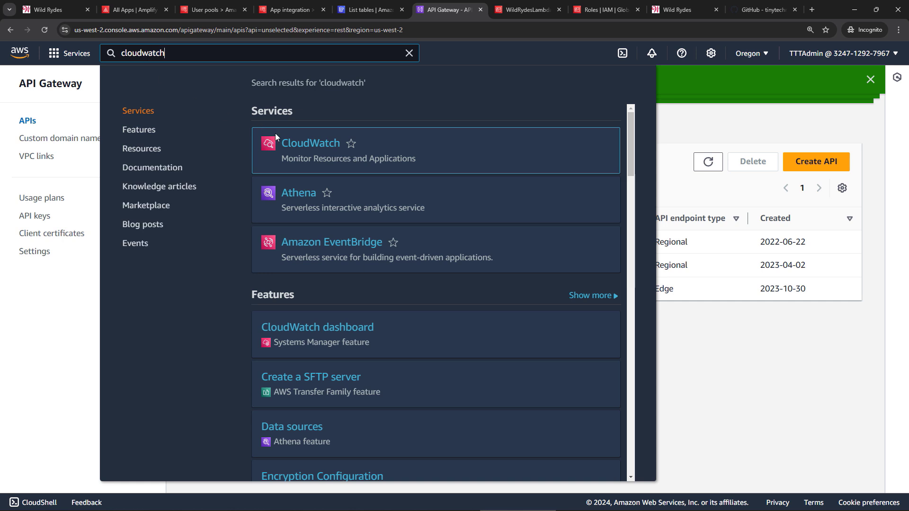
click(304, 148)
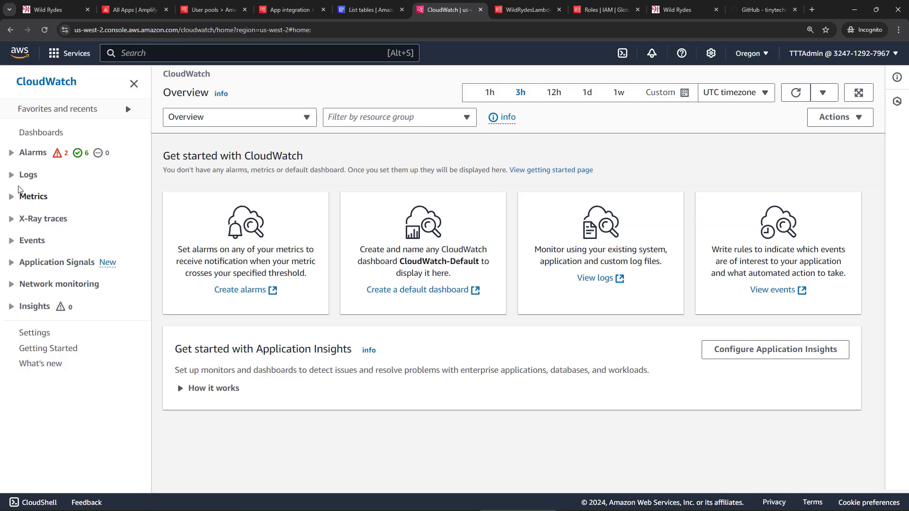
click(25, 178)
click(33, 195)
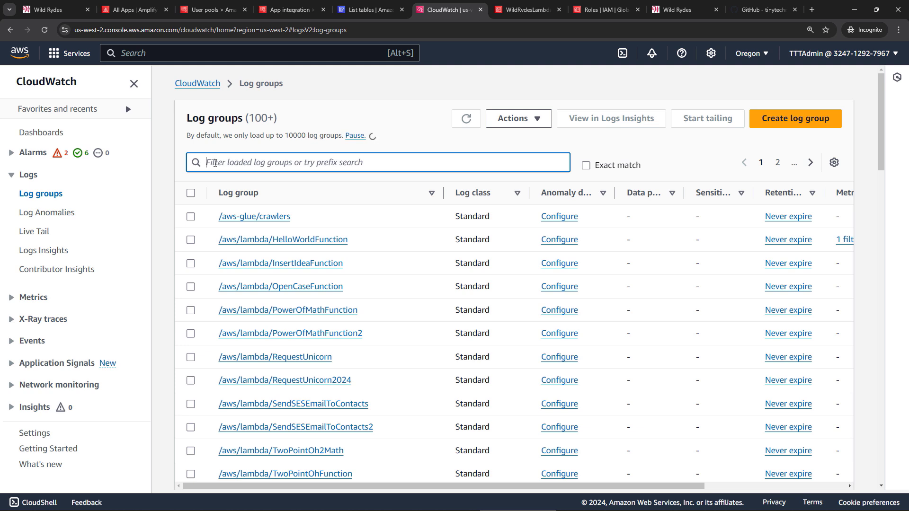
text(request)
click(190, 236)
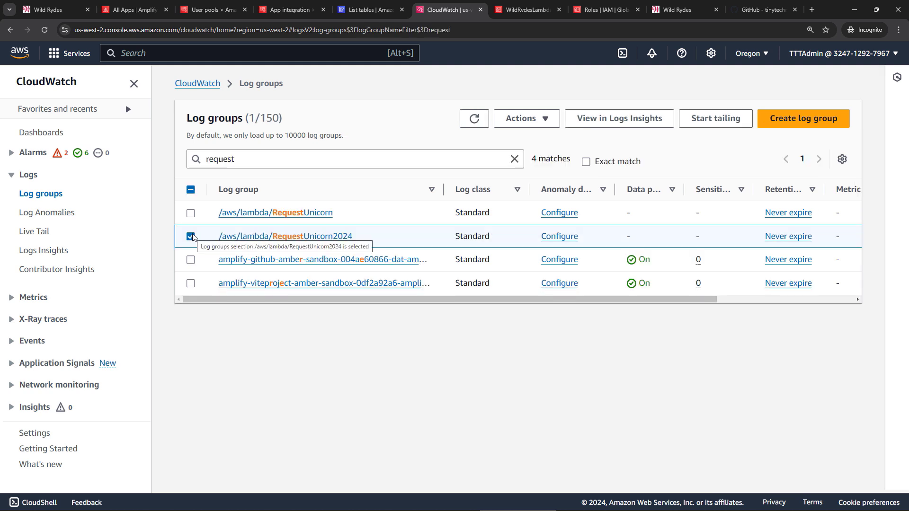
click(541, 124)
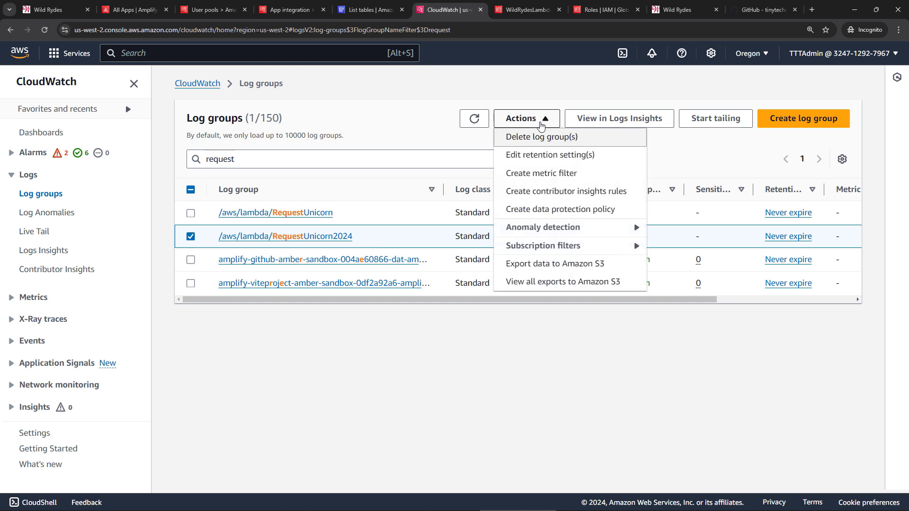
click(559, 138)
click(677, 331)
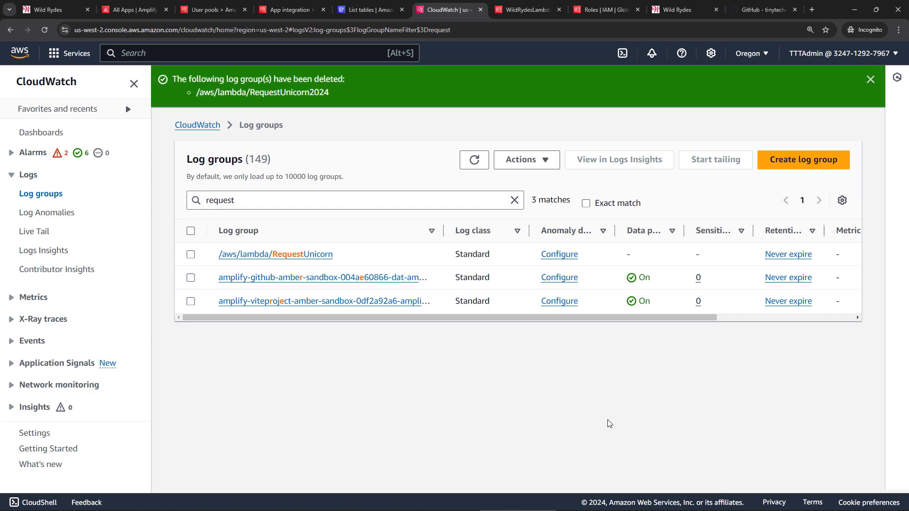